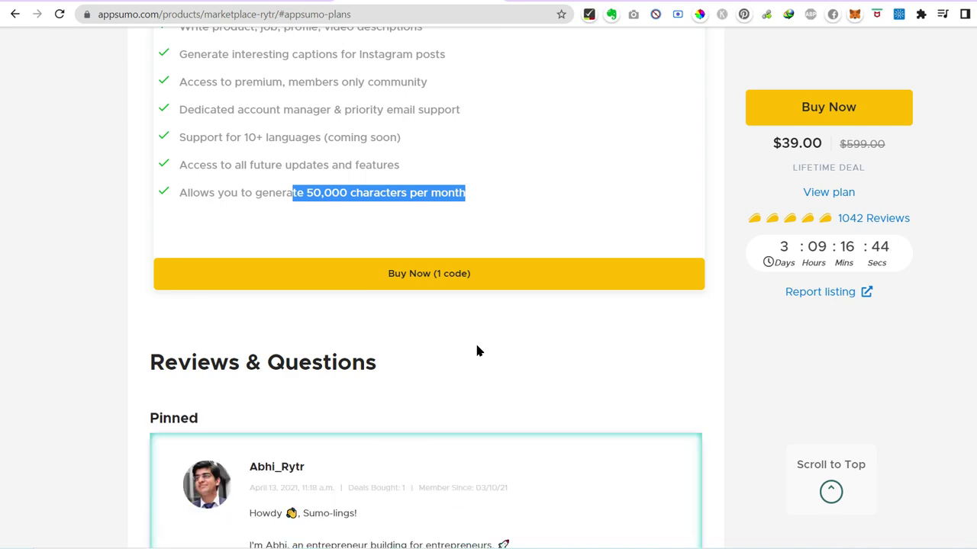
- Review the Rytr lifetime deal's plan features and read through the customer reviews on the AppSumo listing
scroll(290, 356, "up", 4)
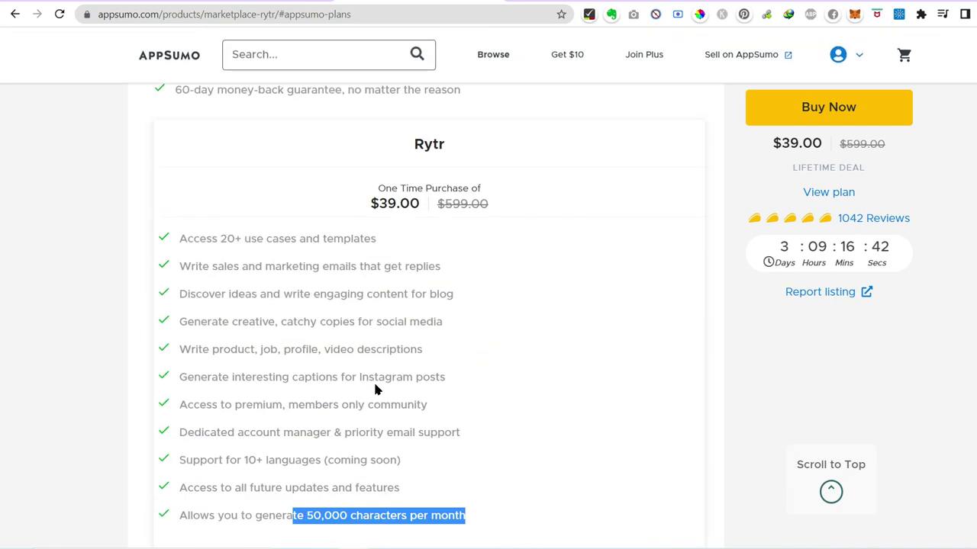
scroll(375, 386, "down", 15)
scroll(375, 388, "down", 7)
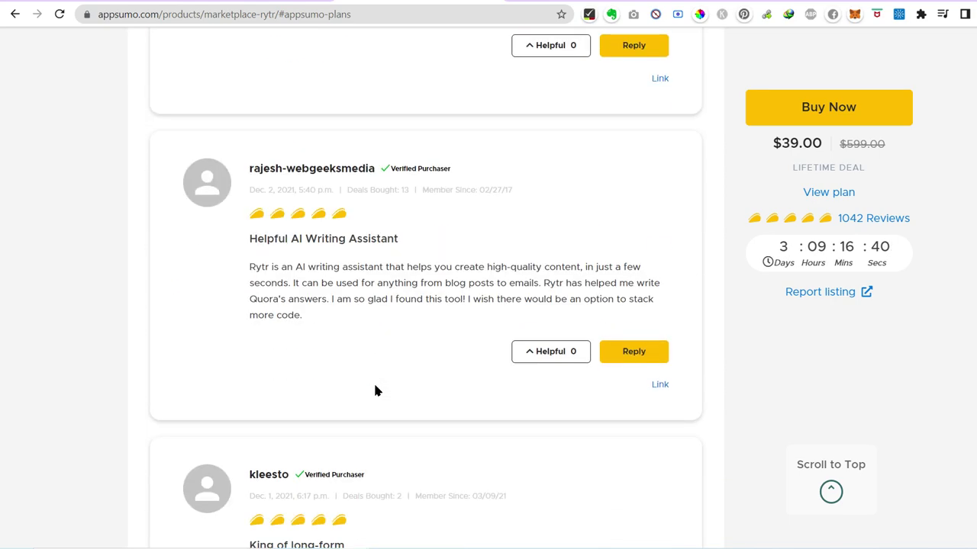
scroll(375, 389, "down", 4)
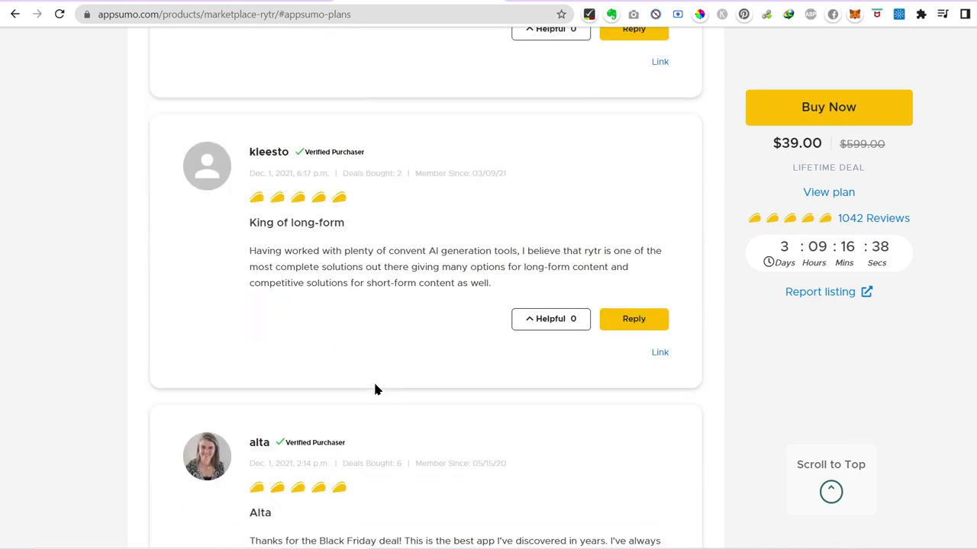
left_click_drag(248, 258, 473, 279)
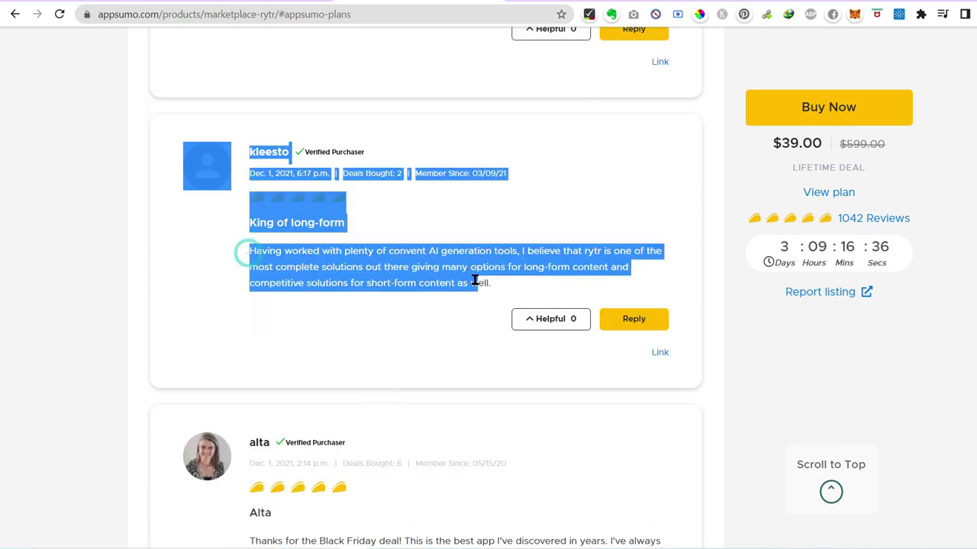
left_click(456, 273)
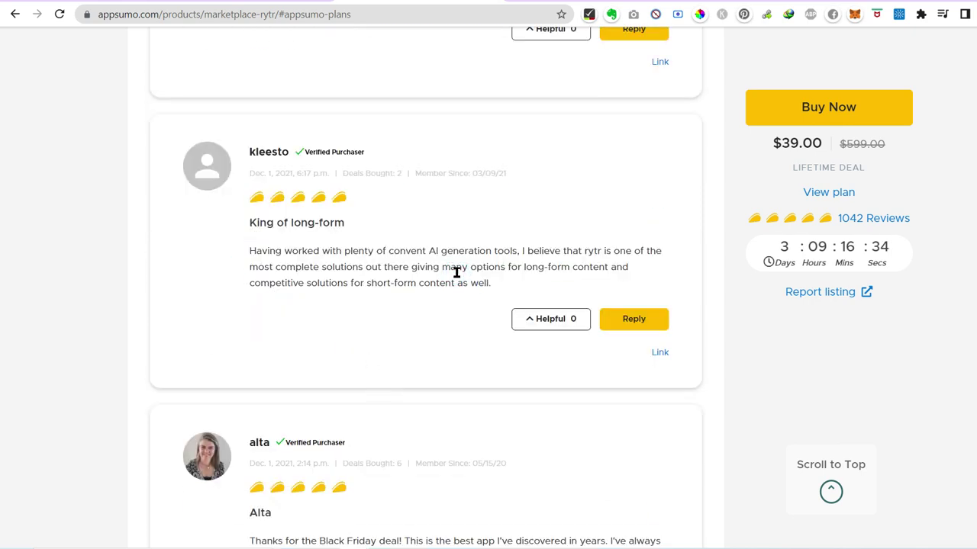
scroll(456, 274, "down", 2)
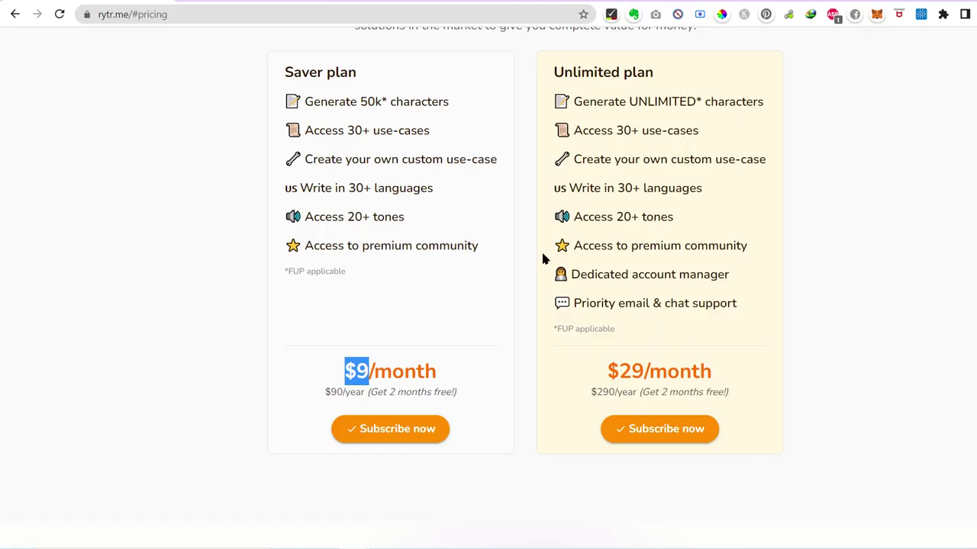
- Sign in to Rytr from its home page with the existing Google account, completing the robot check
scroll(543, 257, "down", 10)
scroll(455, 202, "up", 2)
scroll(456, 202, "up", 15)
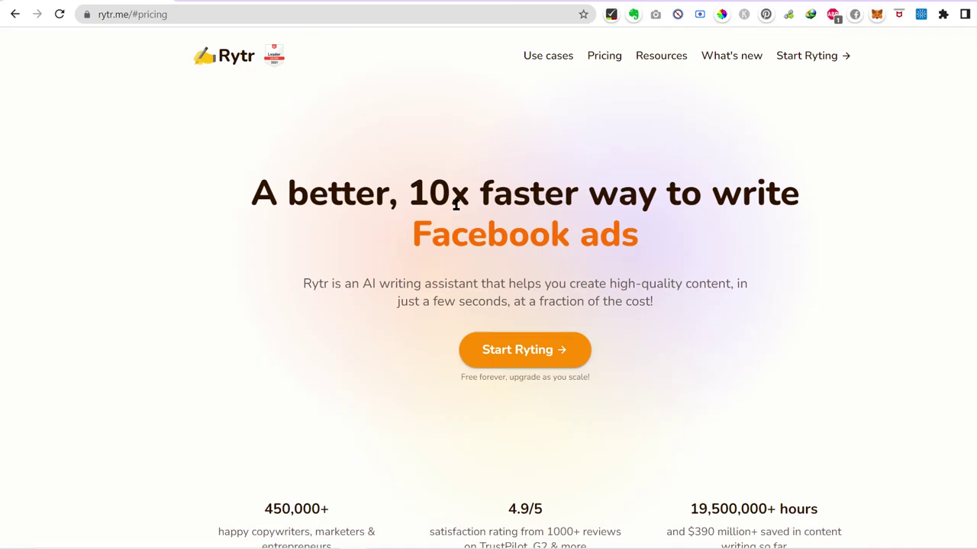
left_click(519, 350)
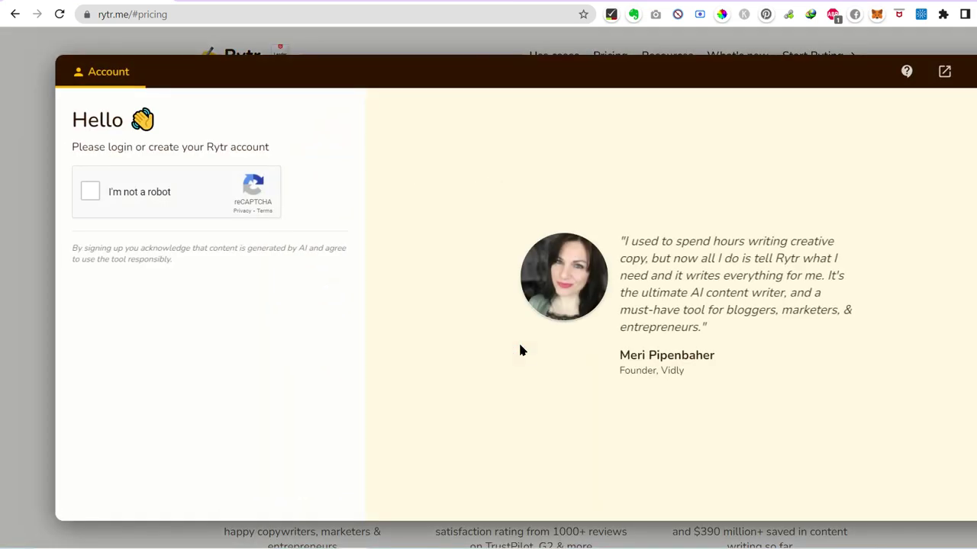
left_click(90, 191)
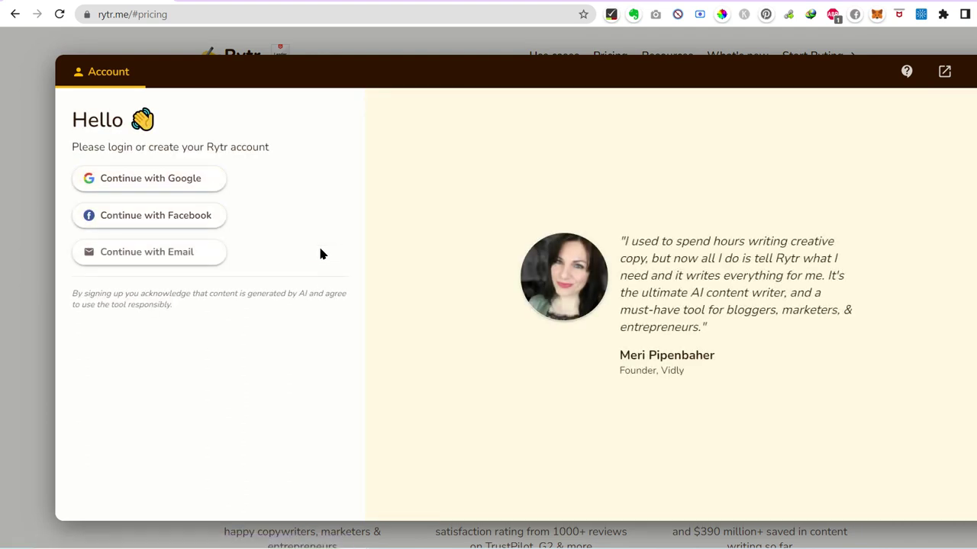
left_click(156, 177)
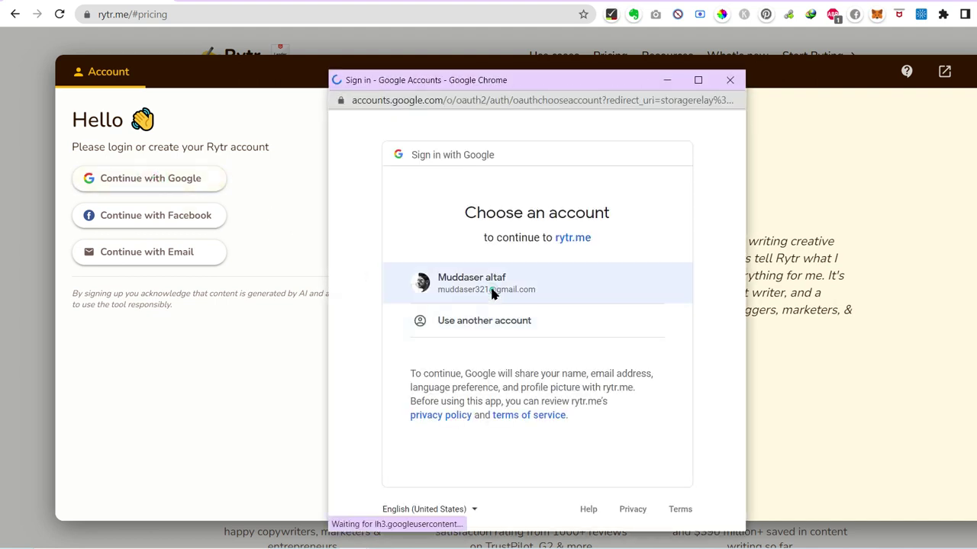
left_click(493, 292)
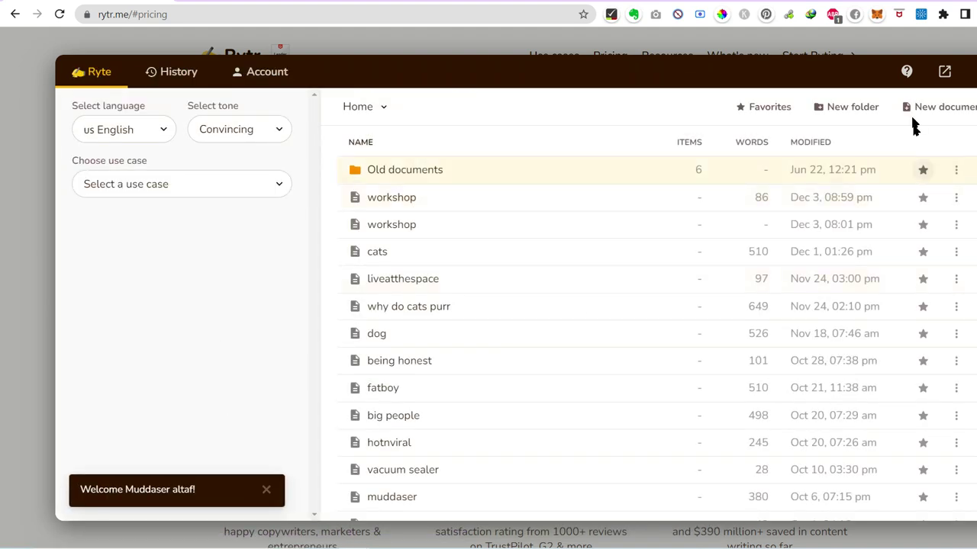
- Create a new document named Youtube
left_click(934, 109)
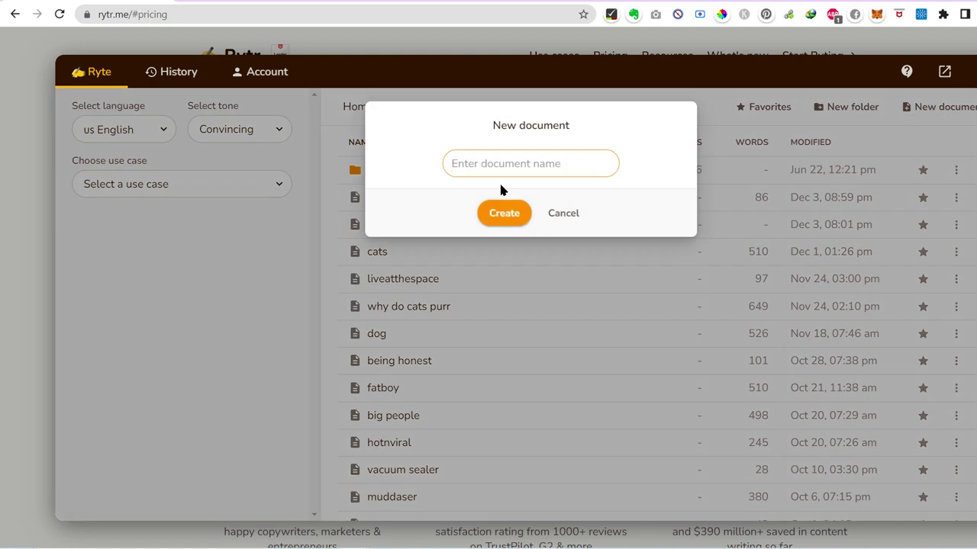
type("Youtube")
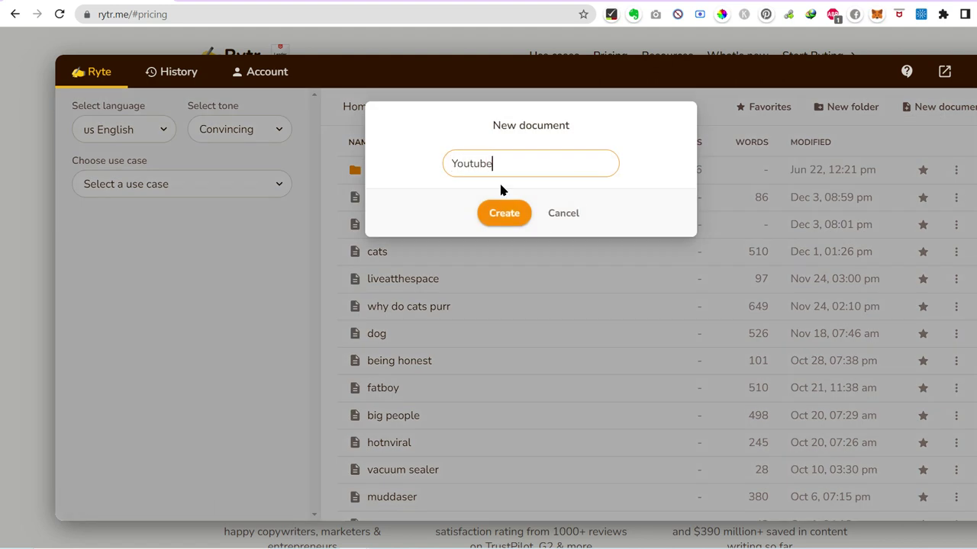
left_click(512, 216)
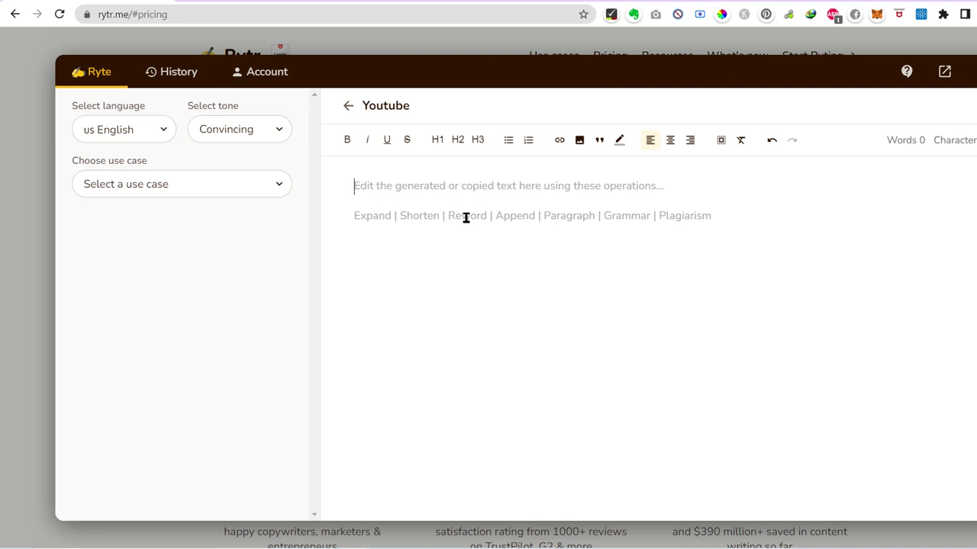
- Open the Rytr editor as a full page in its own browser tab and reopen the Youtube document there
left_click(942, 79)
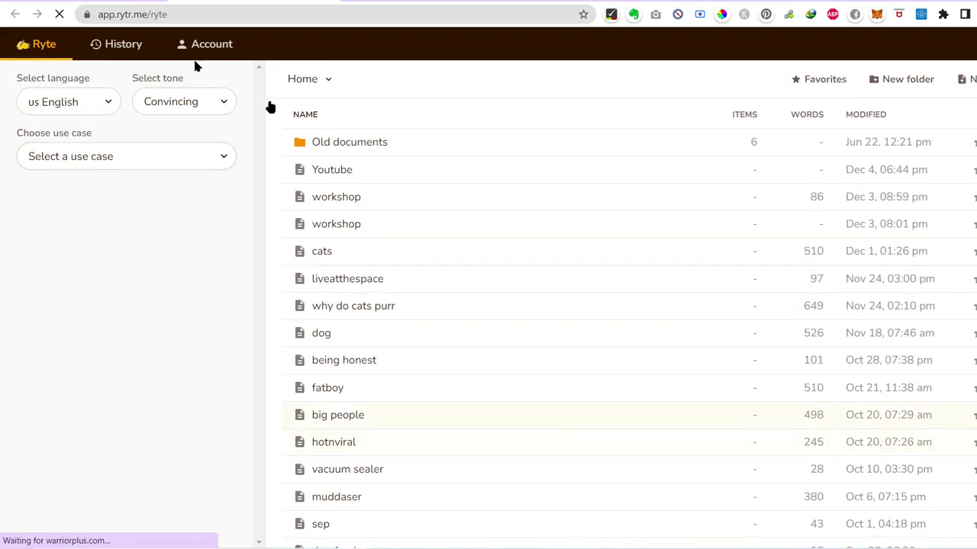
left_click(207, 43)
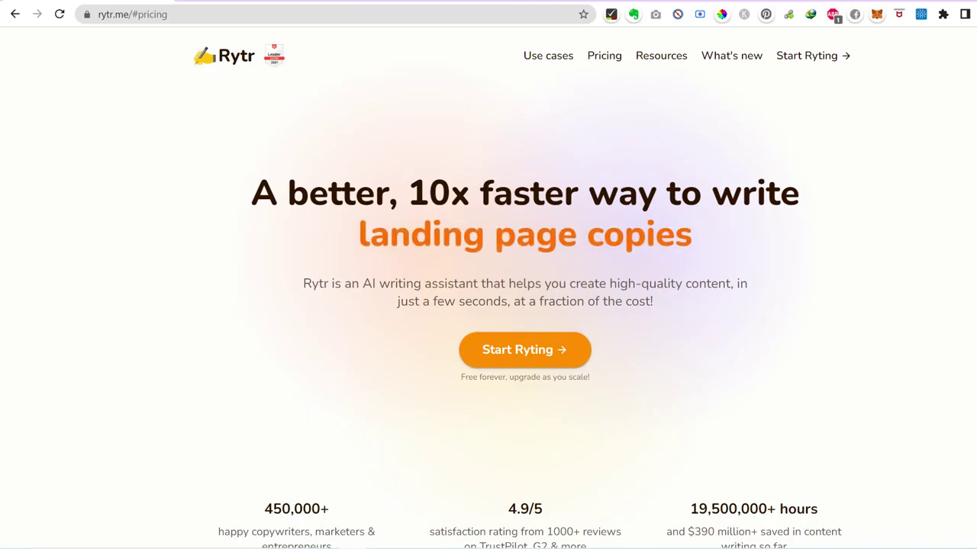
left_click(244, 1)
left_click(312, 170)
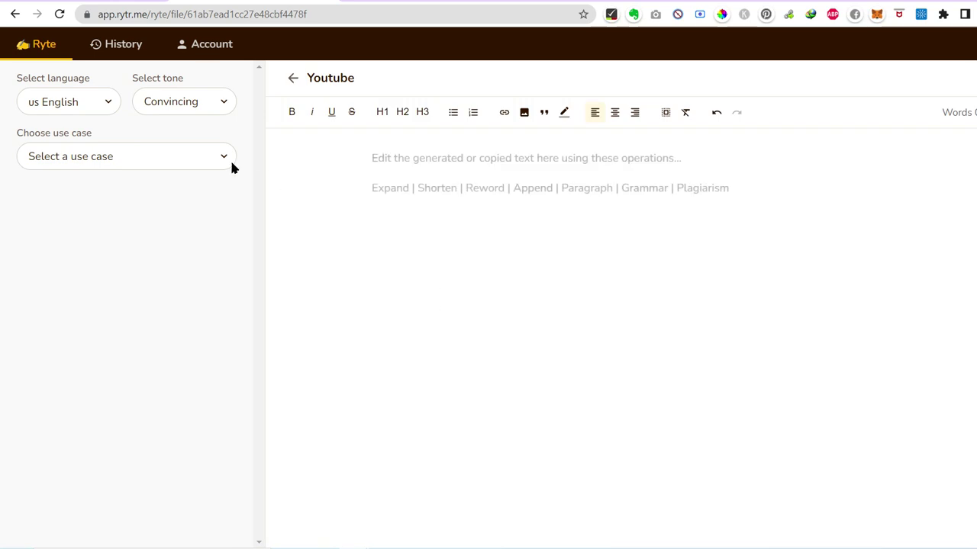
- Choose the Blog Idea & Outline use case and keep the output at 1 variant
left_click(126, 156)
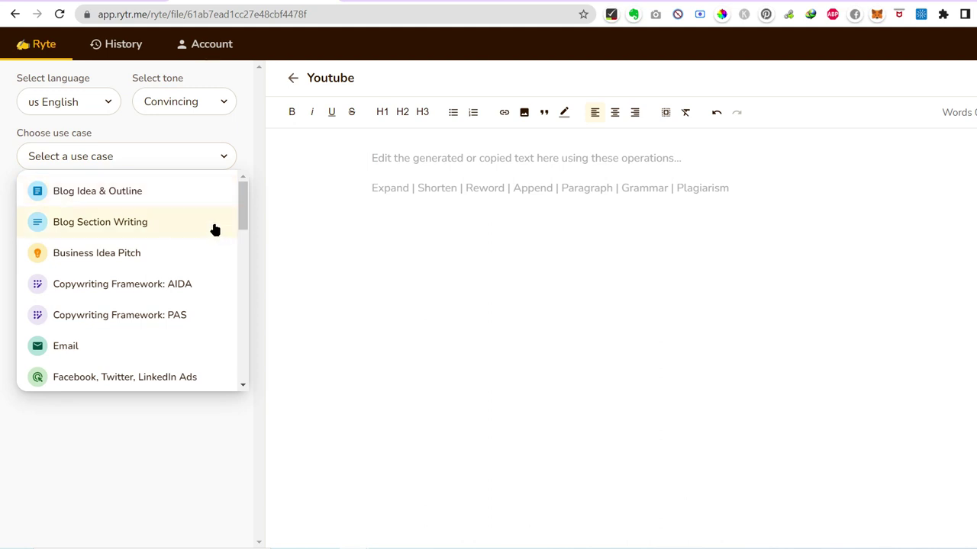
scroll(214, 230, "down", 10)
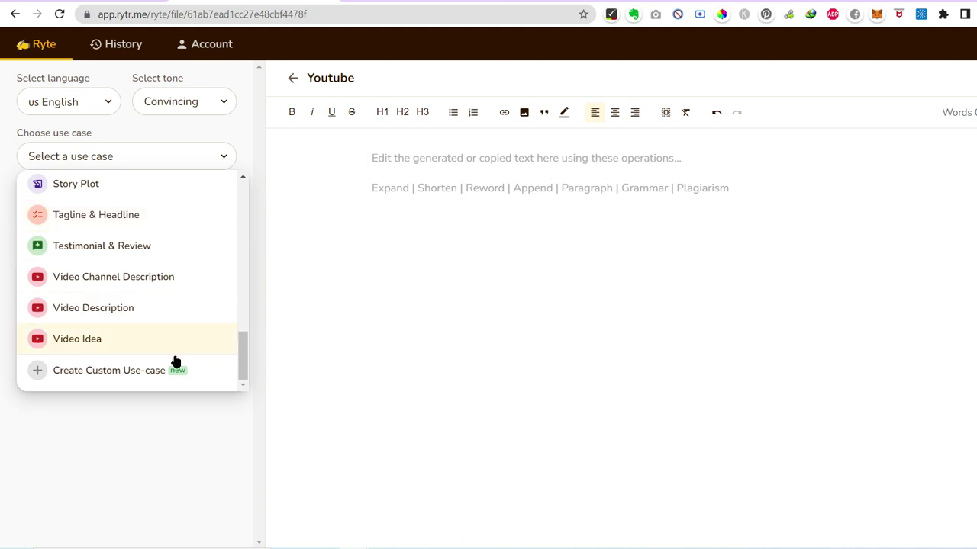
scroll(98, 294, "up", 10)
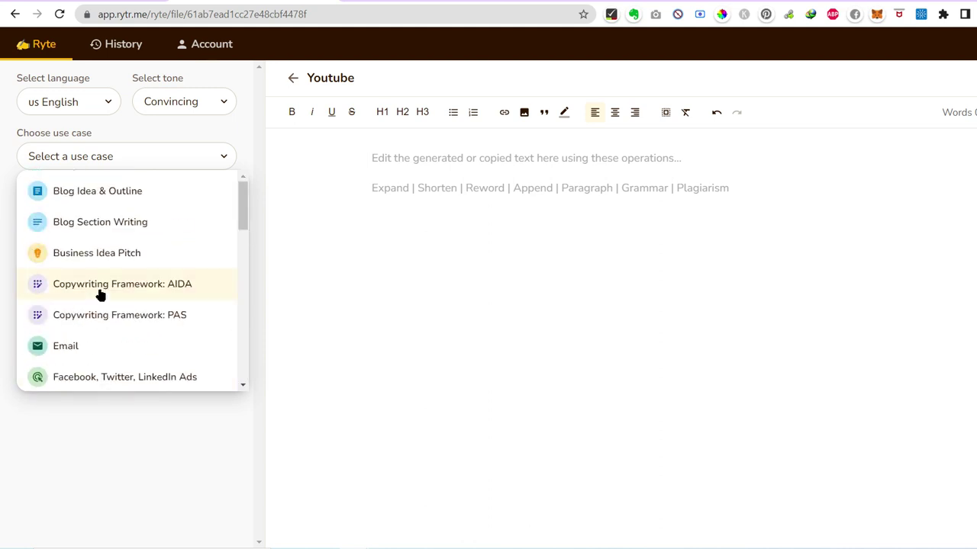
left_click(109, 197)
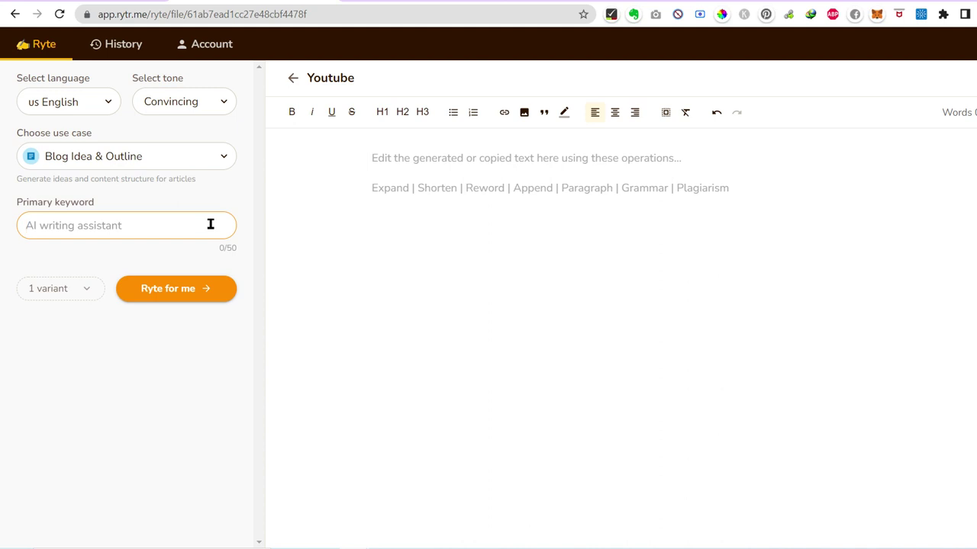
left_click(66, 290)
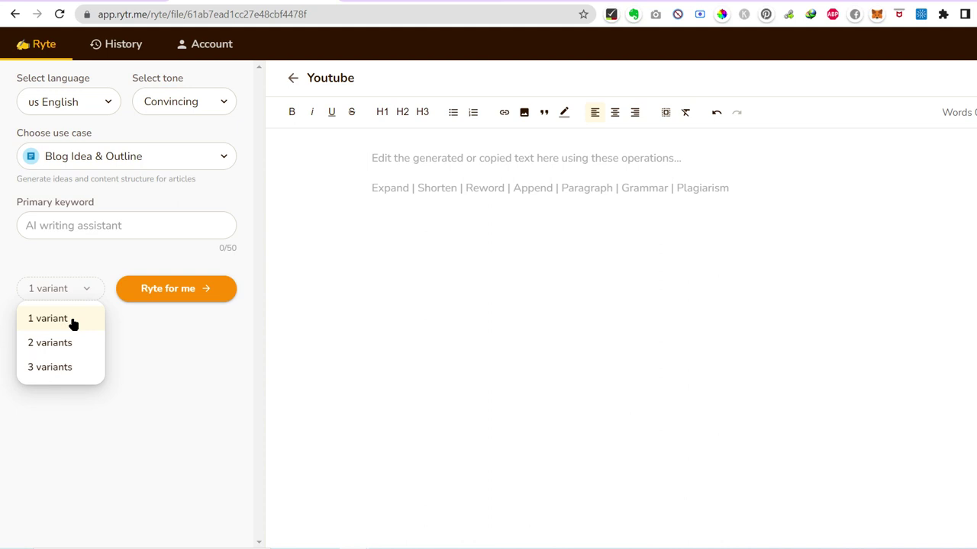
left_click(73, 324)
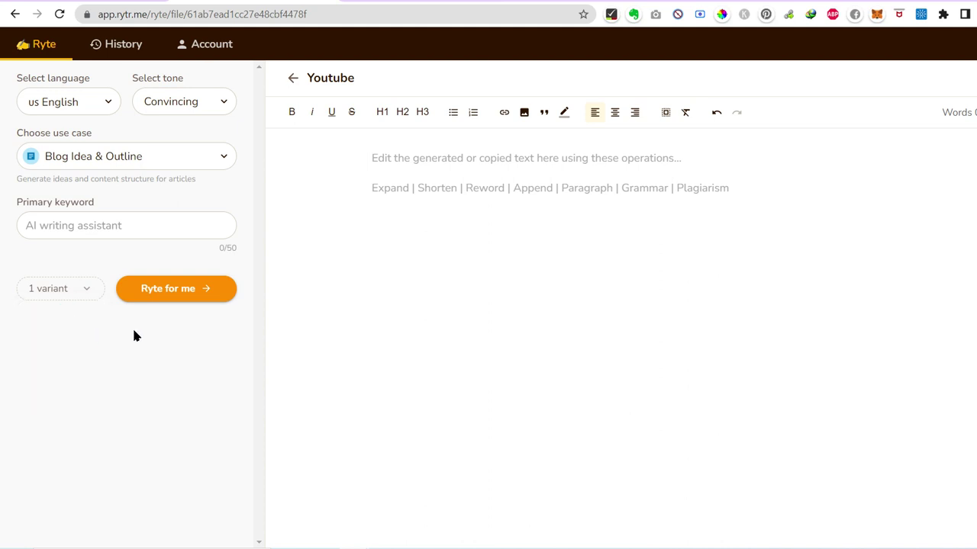
- Generate a blog outline for the primary keyword "How to clean your laptop"
left_click(100, 223)
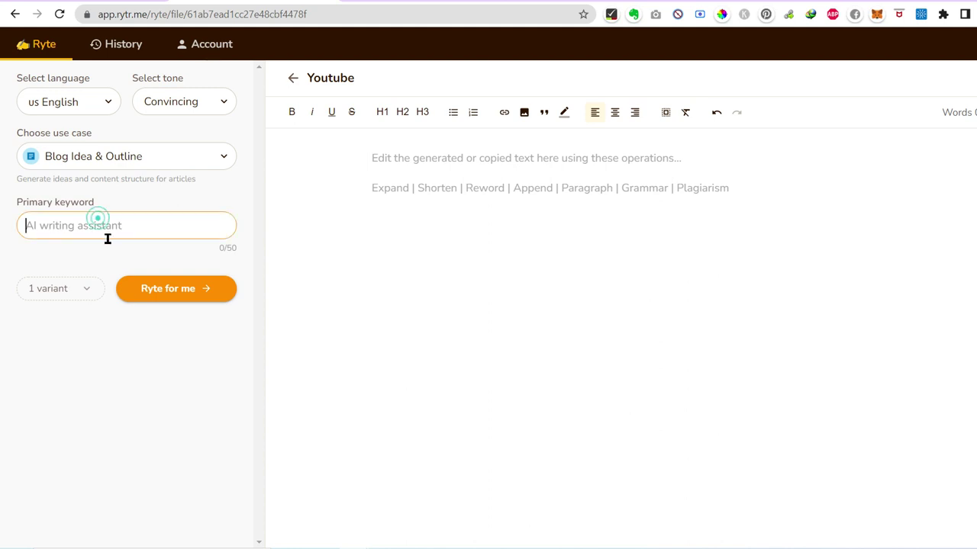
type("How to clean your laptop")
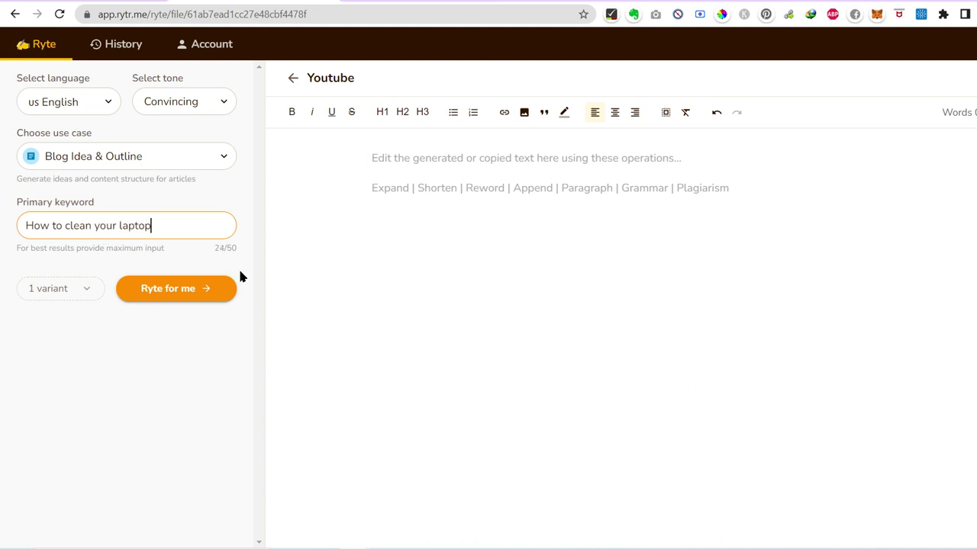
left_click(216, 282)
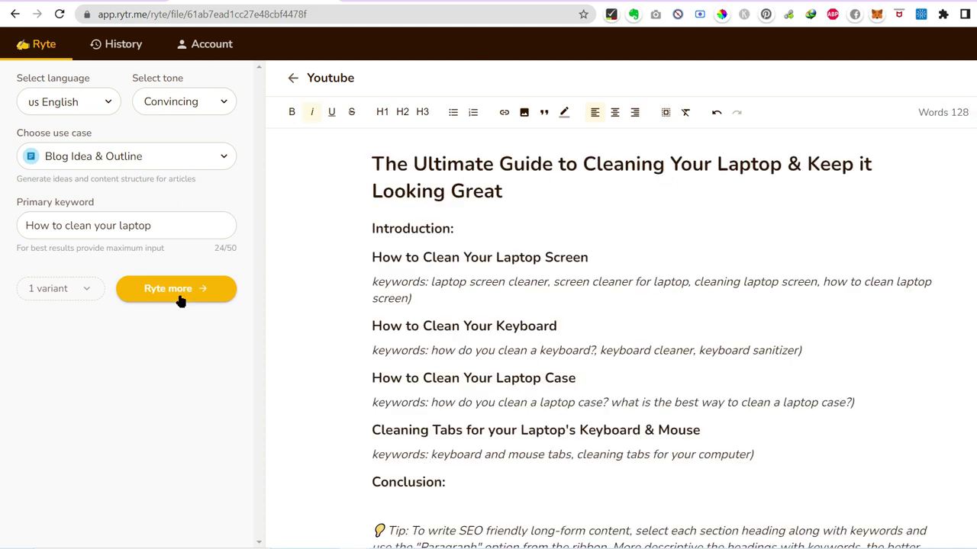
left_click(180, 301)
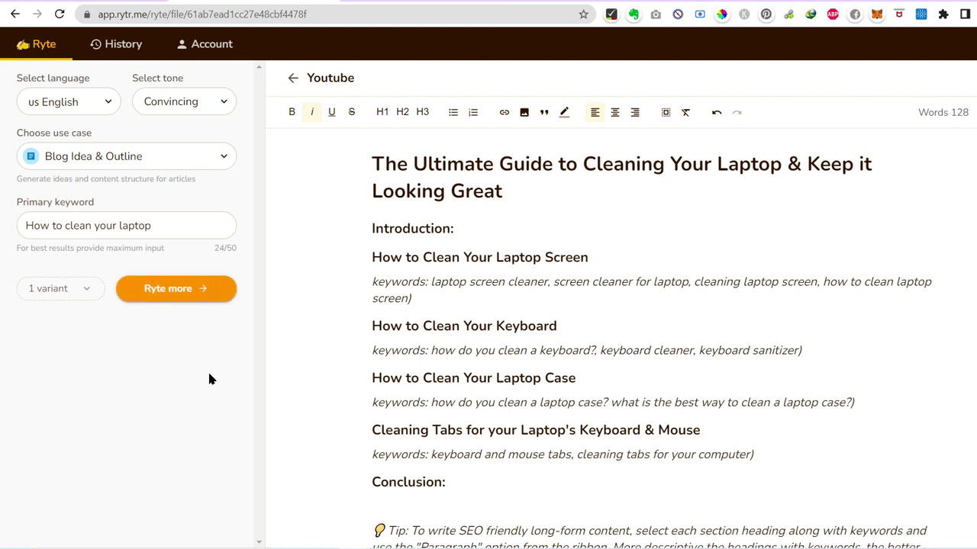
- Examine the section headings of the generated outline, from the laptop screen section to the keyboard and mouse section
left_click_drag(374, 257, 589, 259)
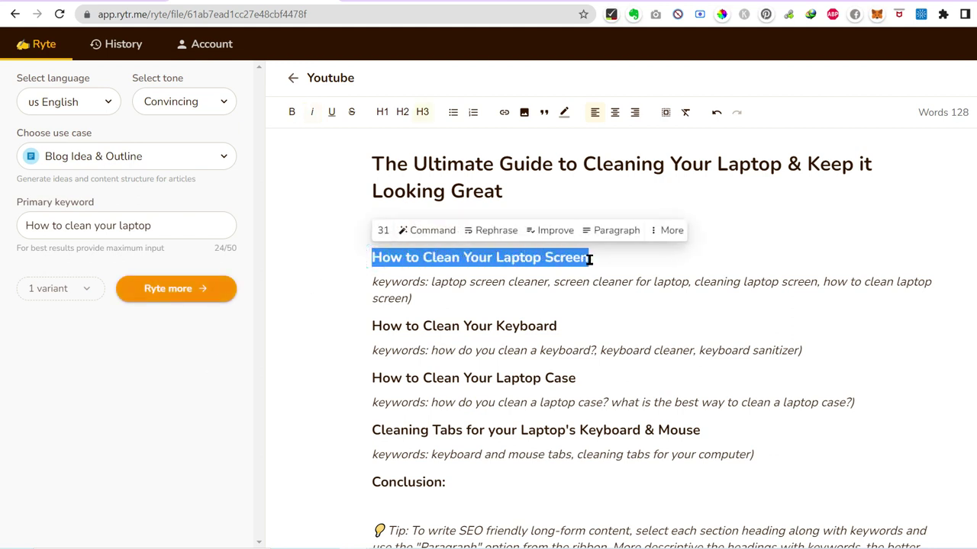
left_click_drag(372, 326, 569, 322)
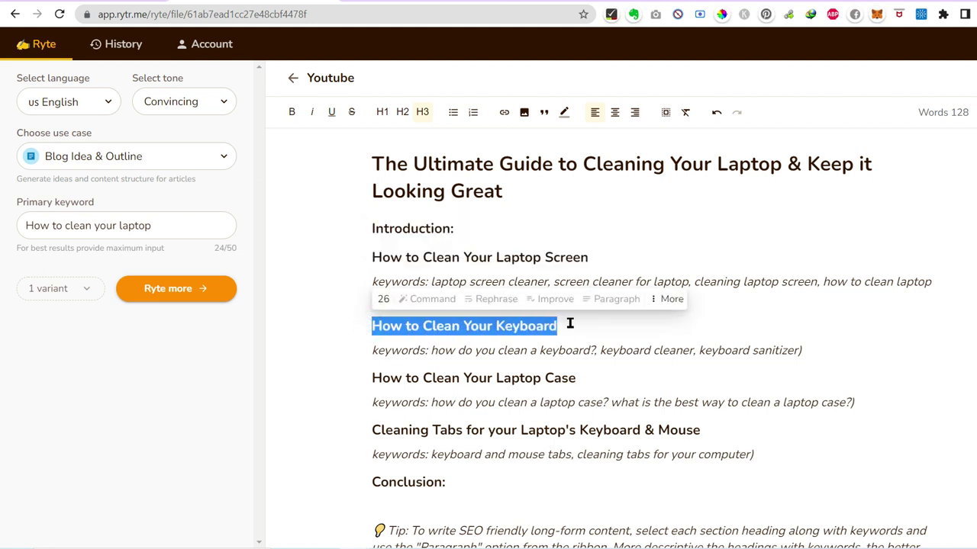
left_click_drag(373, 378, 574, 380)
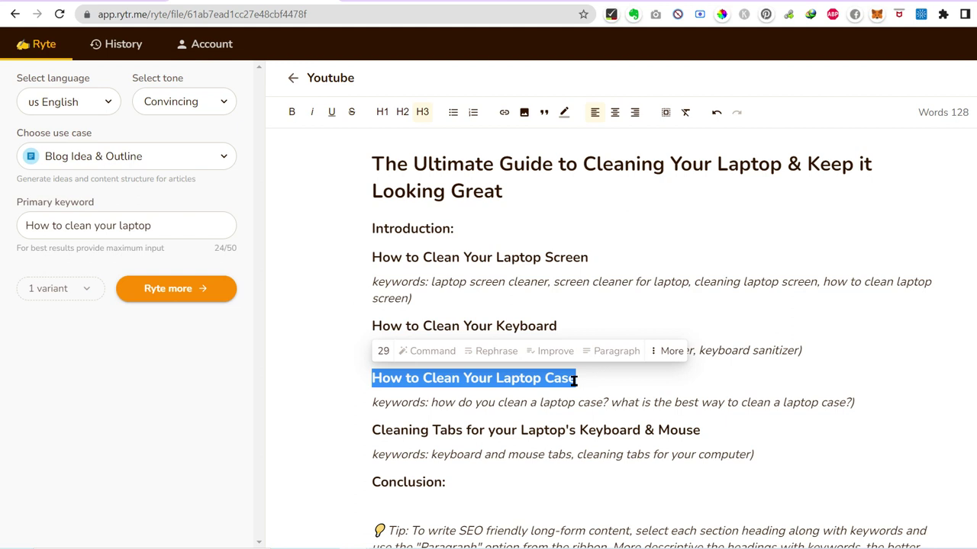
scroll(550, 380, "down", 1)
left_click_drag(376, 380, 700, 380)
left_click(699, 380)
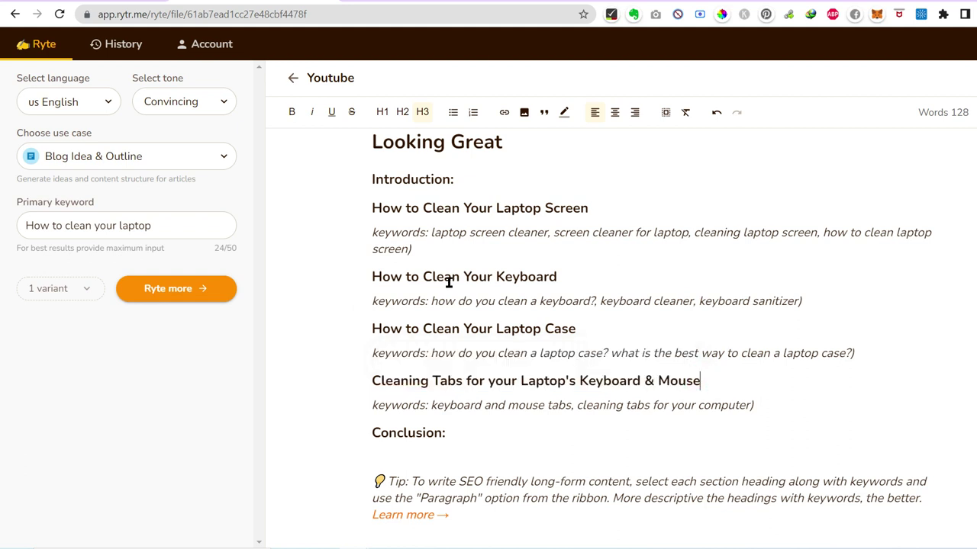
scroll(450, 284, "up", 1)
scroll(454, 287, "down", 1)
scroll(456, 288, "up", 1)
scroll(455, 288, "down", 1)
scroll(456, 289, "up", 1)
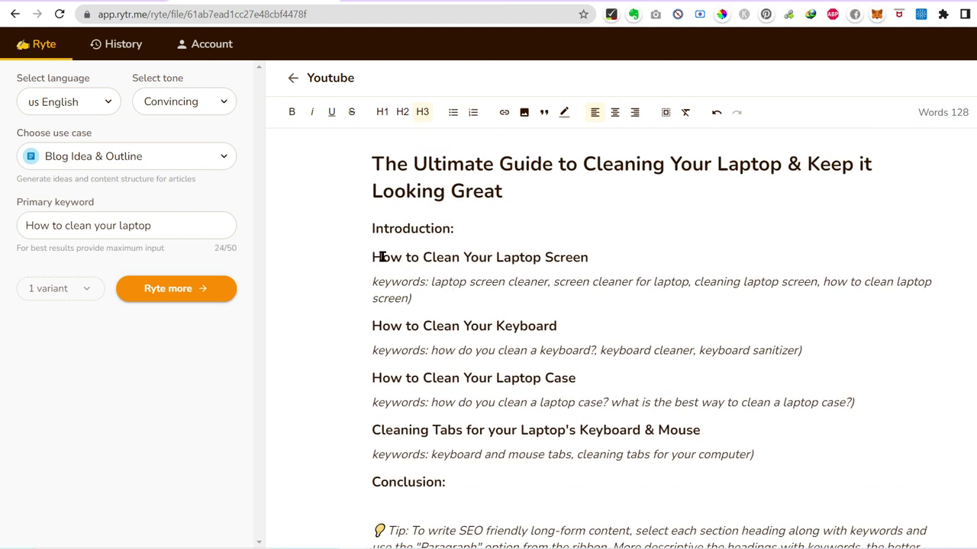
- Examine the suggested keywords under the "How to Clean Your Laptop Screen" heading and highlight the outline's main title
left_click_drag(372, 258, 694, 279)
left_click(416, 282)
left_click(447, 294)
left_click(555, 283)
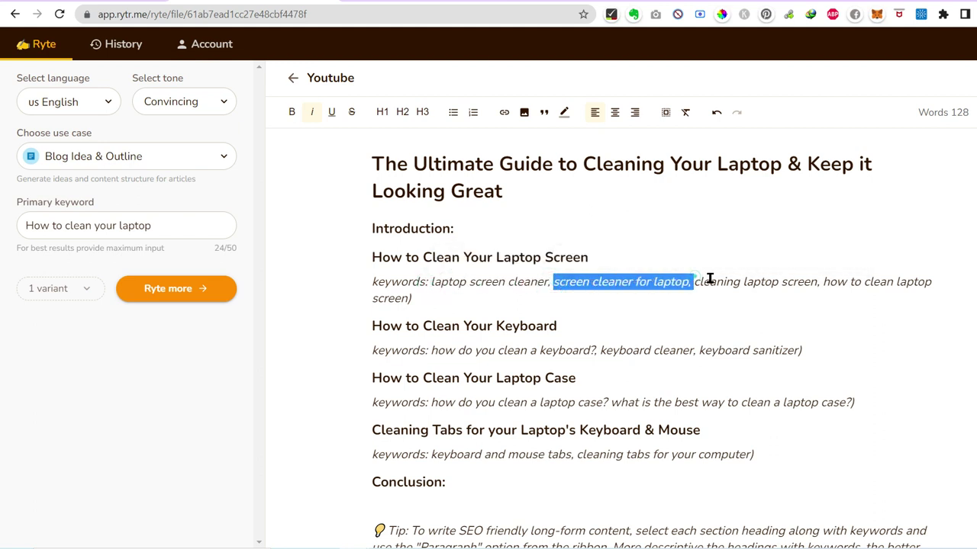
left_click(436, 300)
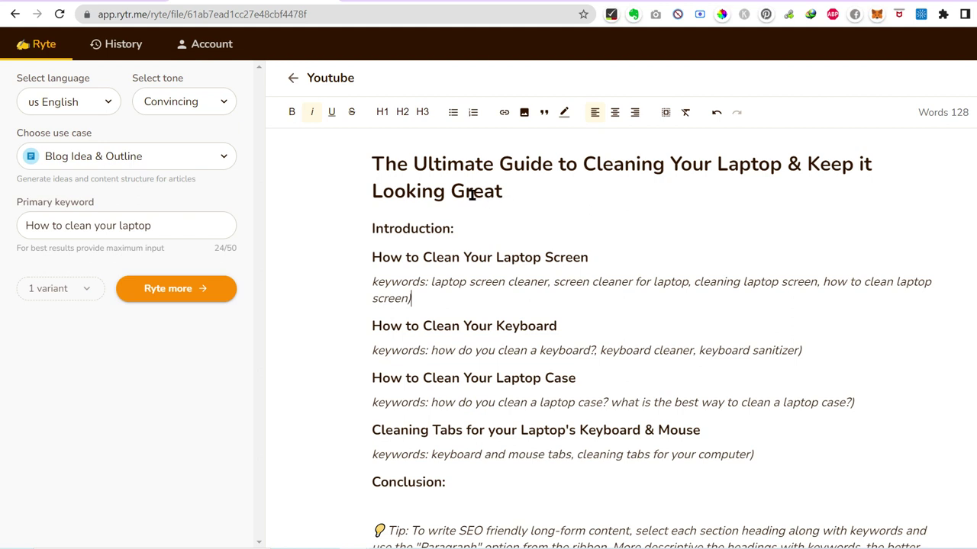
left_click_drag(369, 163, 508, 190)
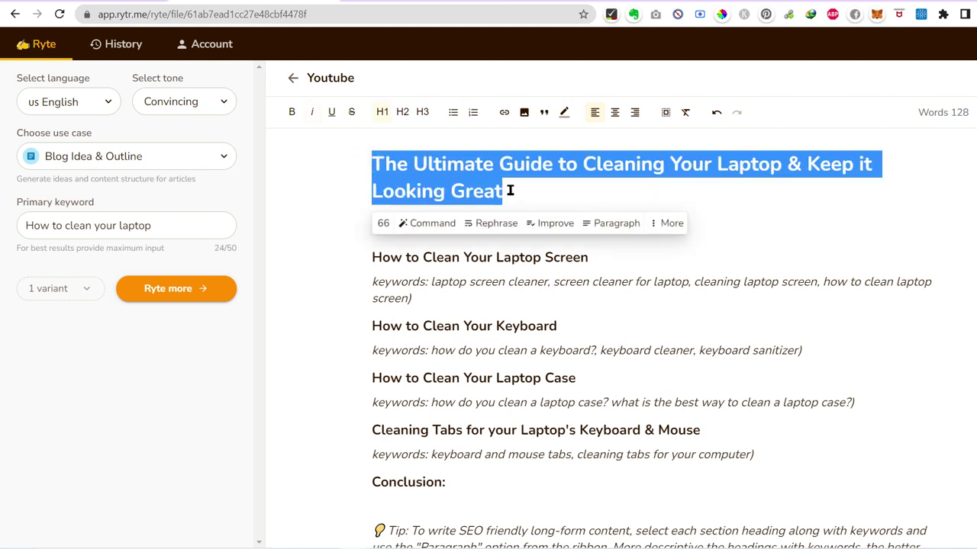
left_click(138, 227)
left_click(155, 155)
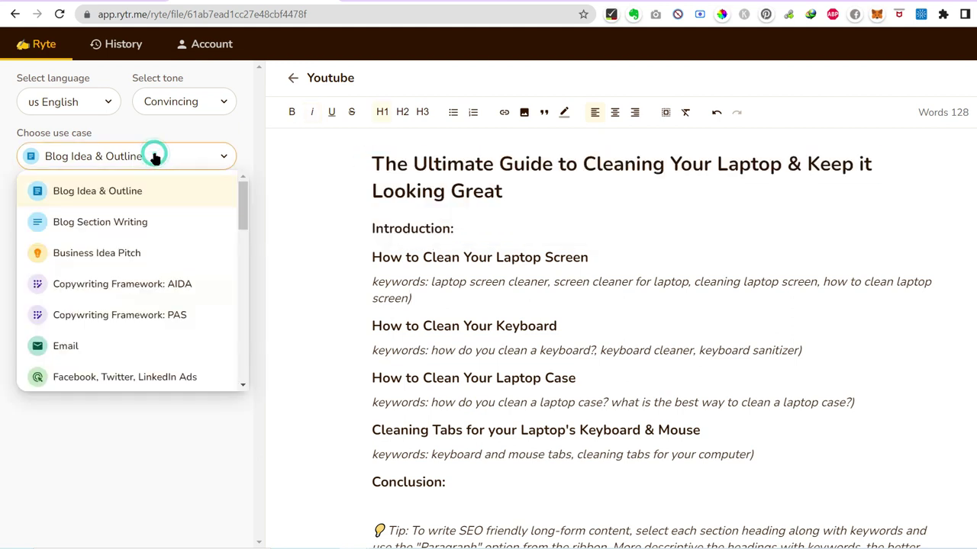
left_click(172, 224)
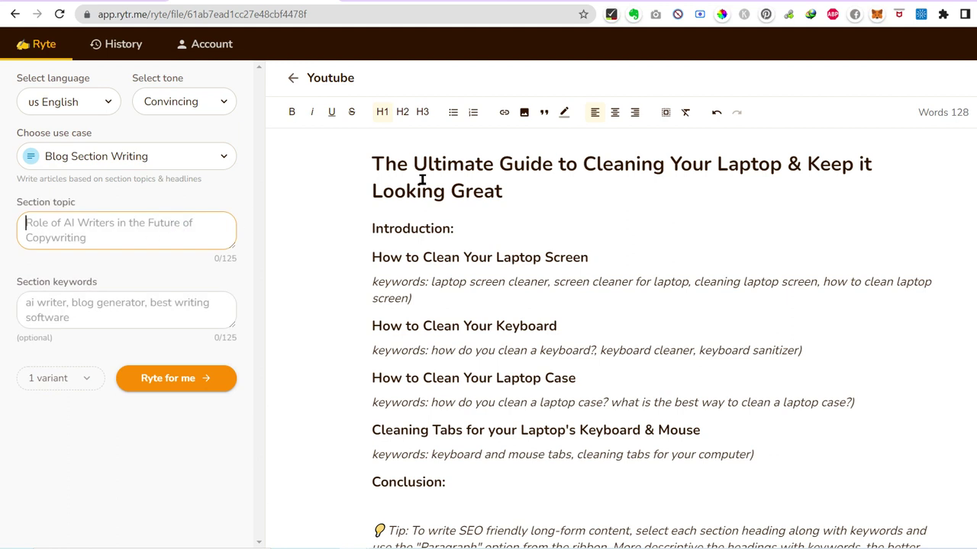
left_click(131, 157)
left_click(147, 191)
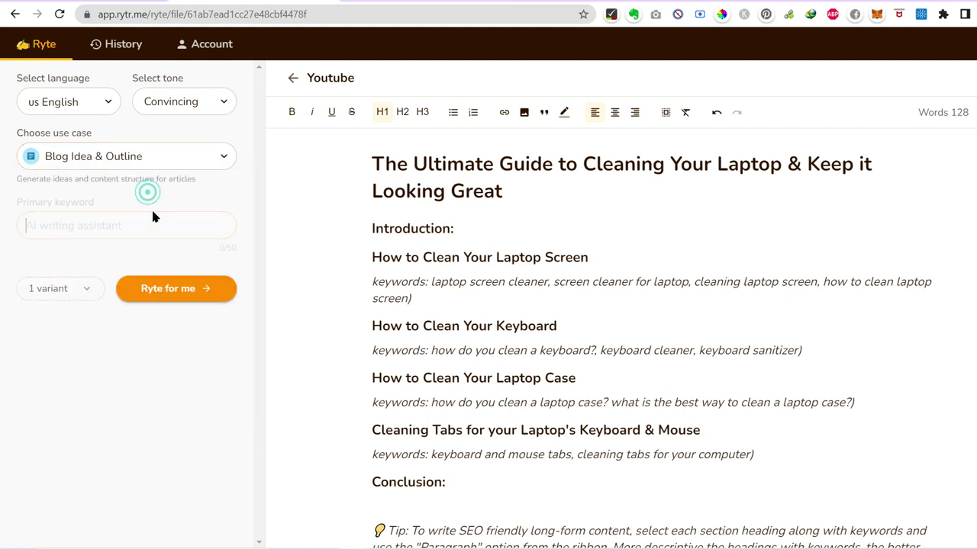
- Choose the Blog Section Writing use case and enter "How to clean your laptop" as the section topic
left_click(149, 161)
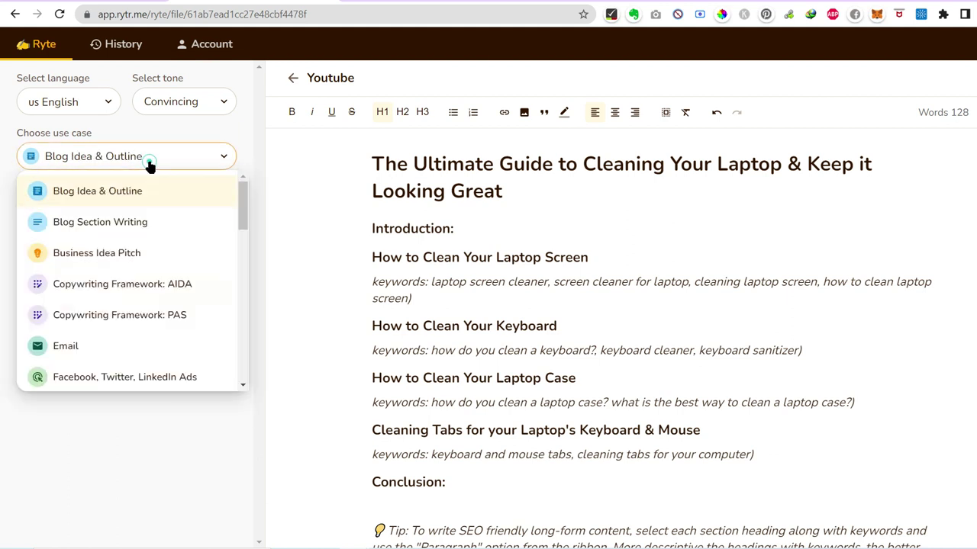
left_click(147, 212)
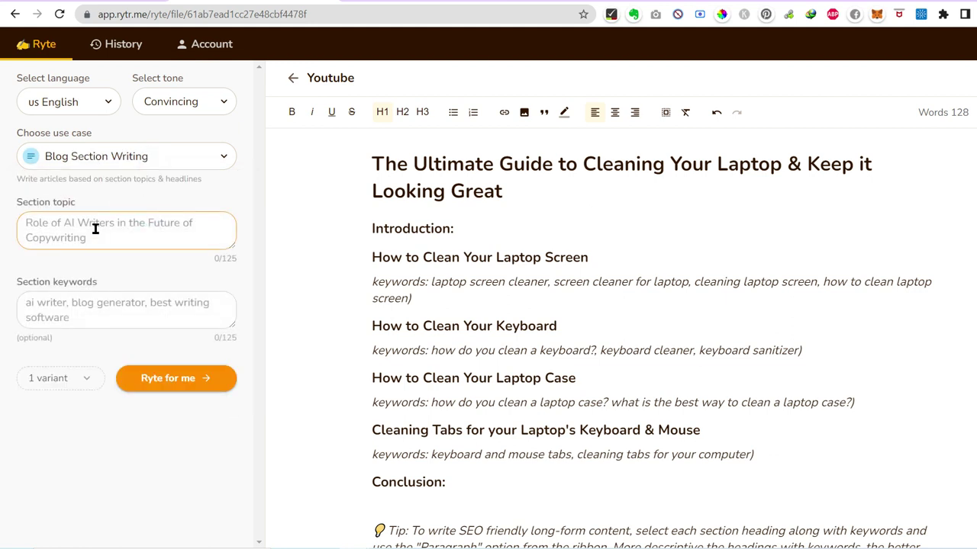
type("How to cl")
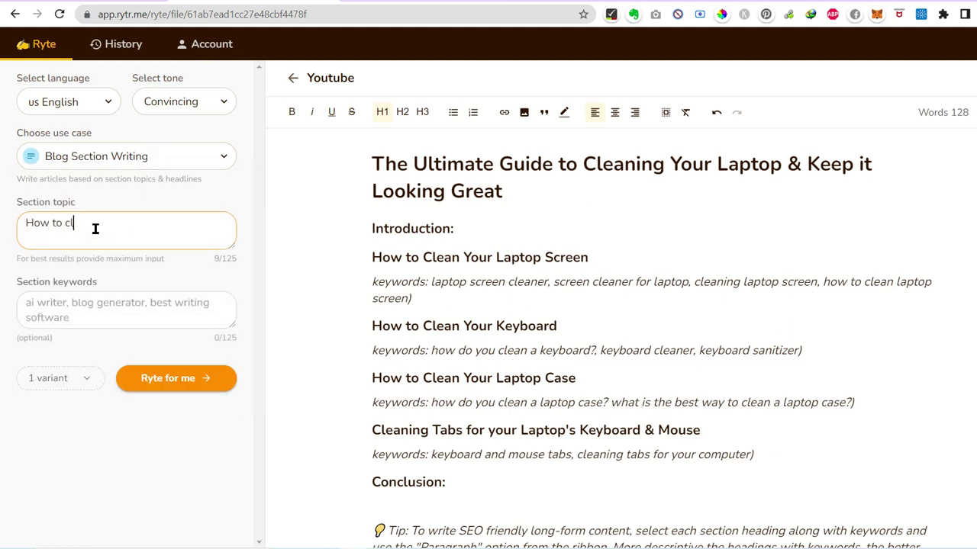
type("ean your laptop")
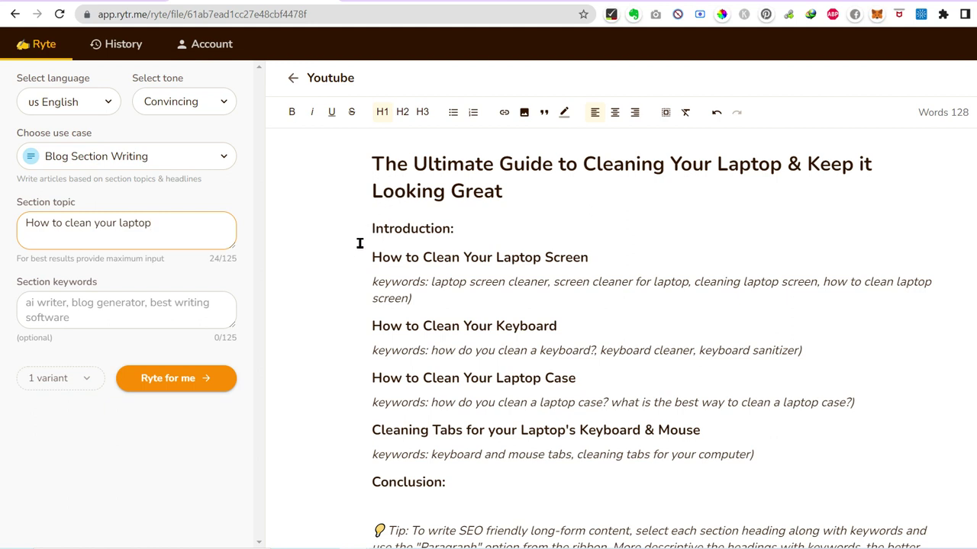
- Generate paragraph text from the "How to Clean Your Laptop Screen" heading together with its keywords
left_click_drag(372, 256, 438, 299)
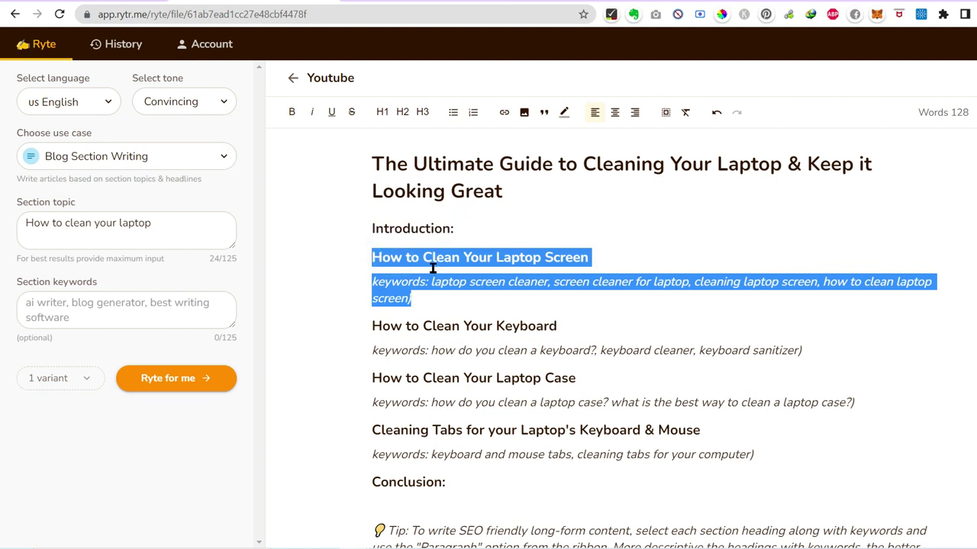
left_click(428, 259)
left_click_drag(371, 257, 412, 298)
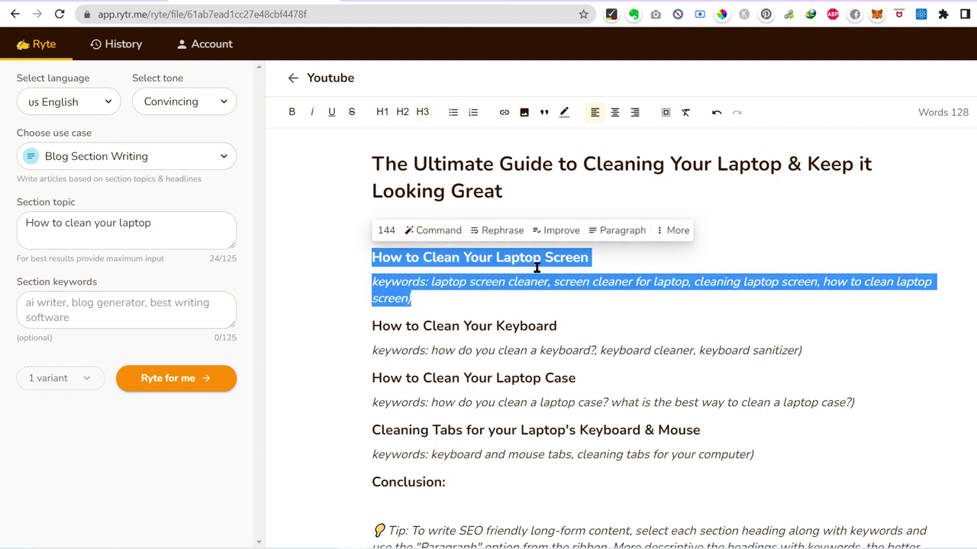
left_click(616, 237)
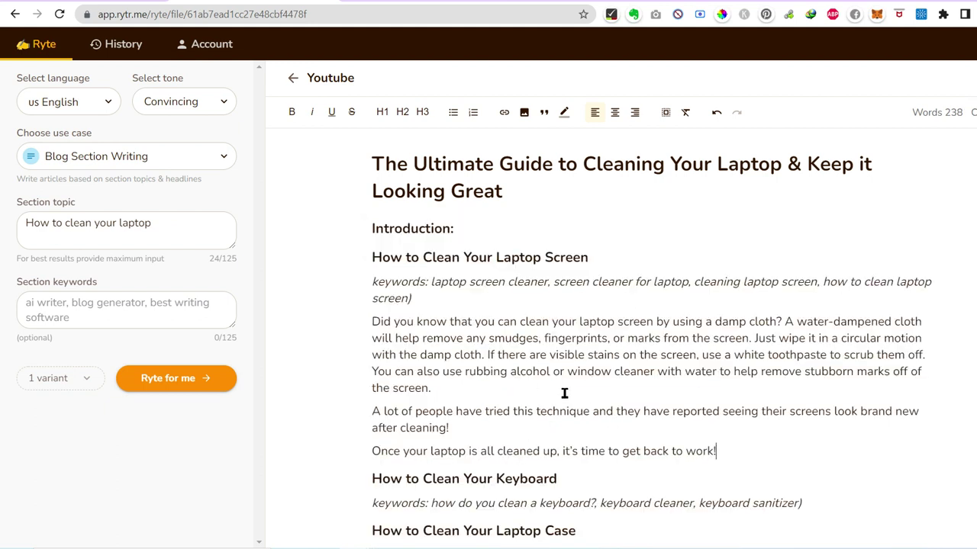
- Join the laptop screen section's closing sentence to the paragraph before it and delete the section's keywords line
left_click(474, 428)
key("Delete")
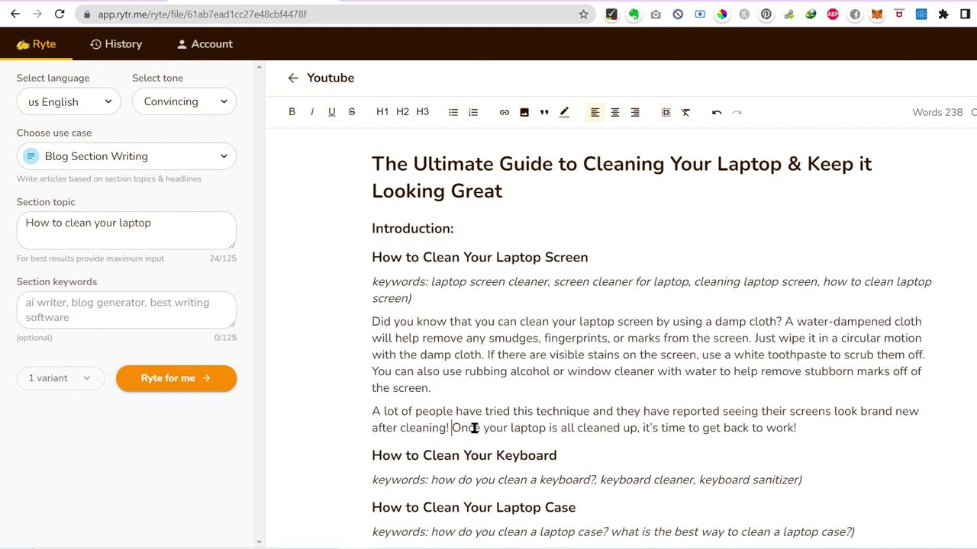
scroll(475, 404, "down", 3)
scroll(427, 229, "up", 3)
left_click_drag(372, 286, 434, 298)
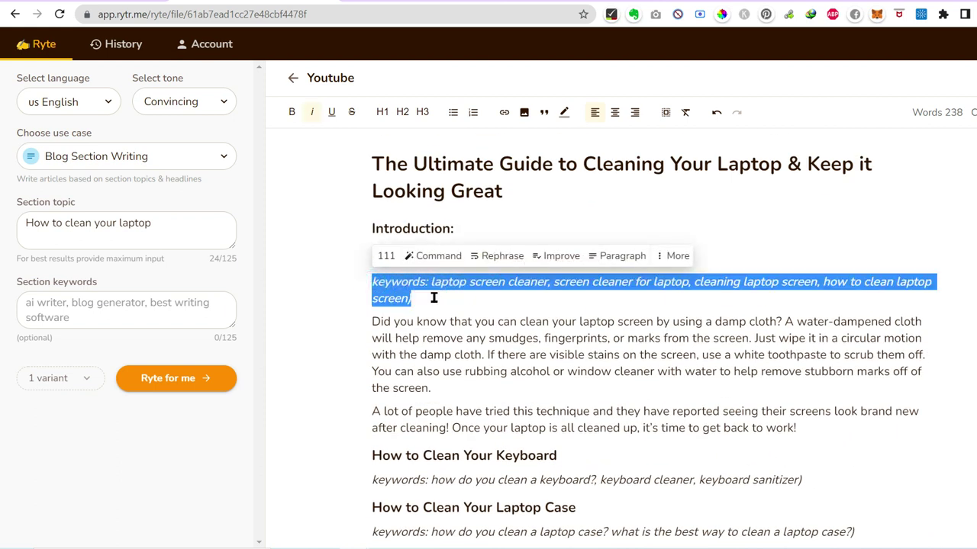
key("BackSpace")
key("BackSpace")
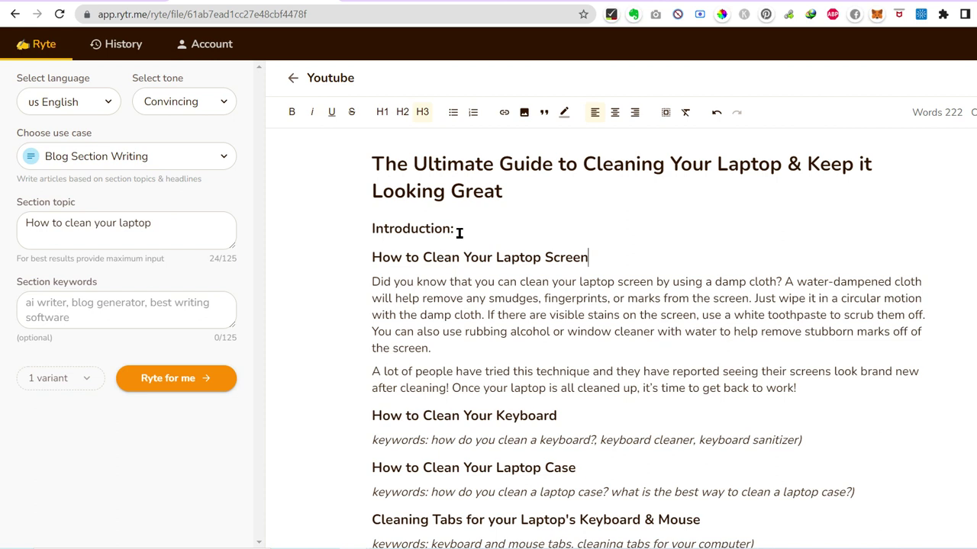
- Change the keyboard heading to "How to Clean Your laptop Keyboard" and add "laptop keyboard cleaning" to its keywords
scroll(488, 332, "down", 2)
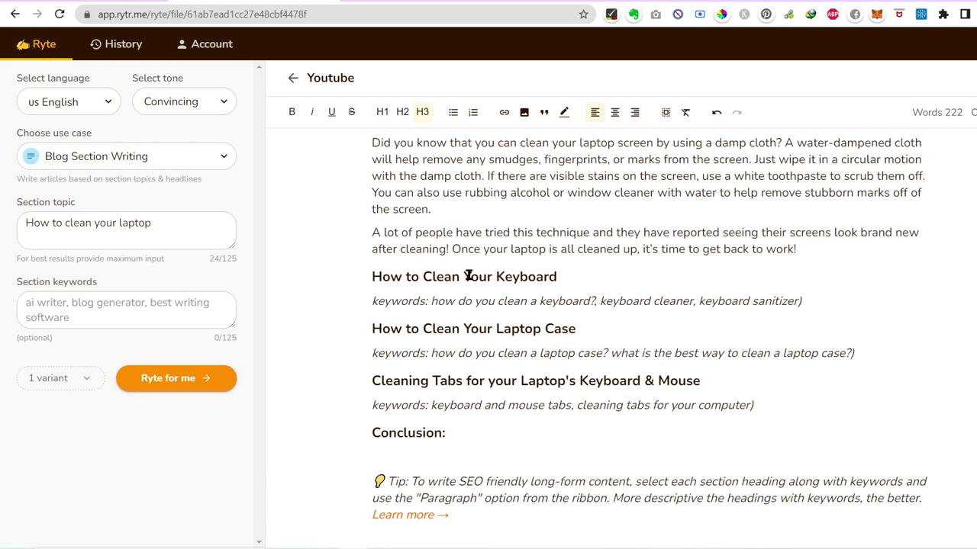
left_click_drag(373, 277, 561, 277)
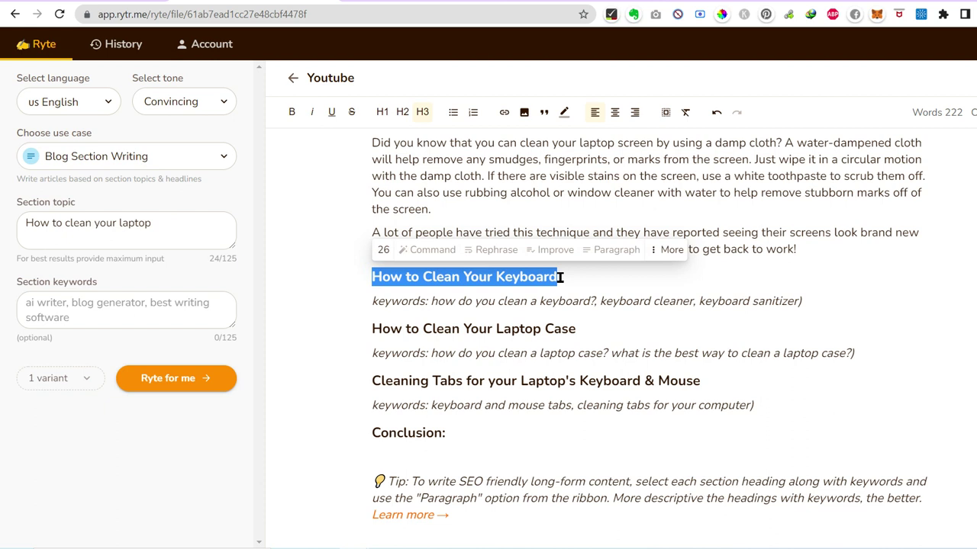
left_click(497, 290)
left_click(497, 277)
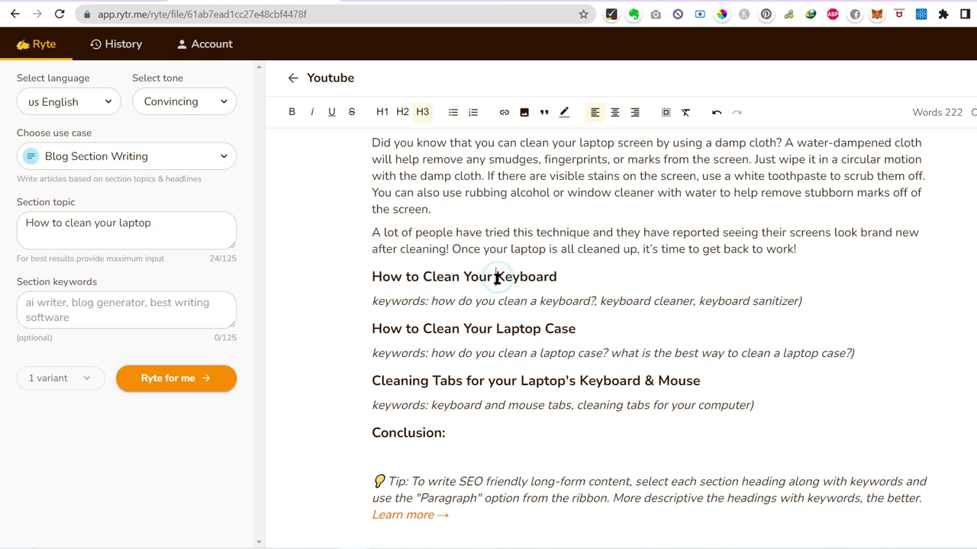
type("a ptop")
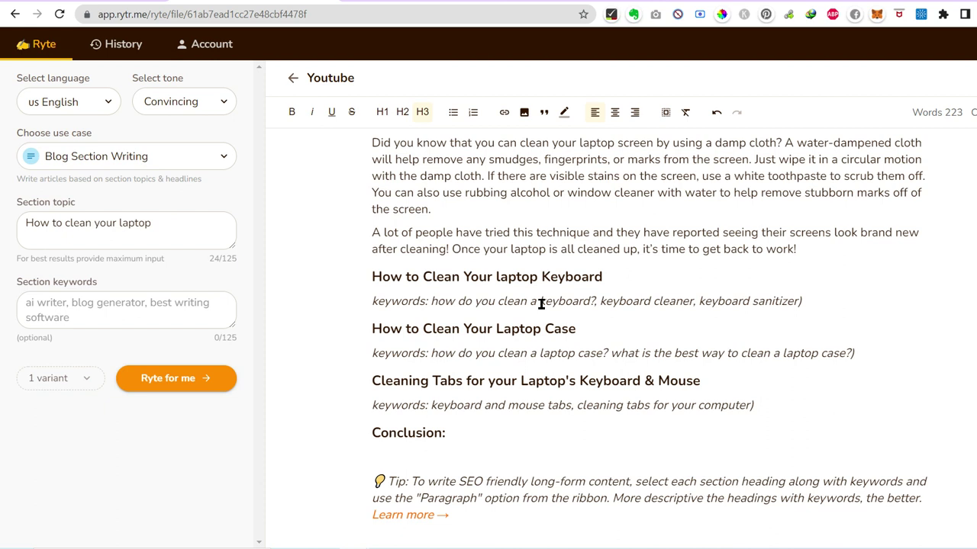
left_click(799, 300)
type(", laptop keyboard cleaning")
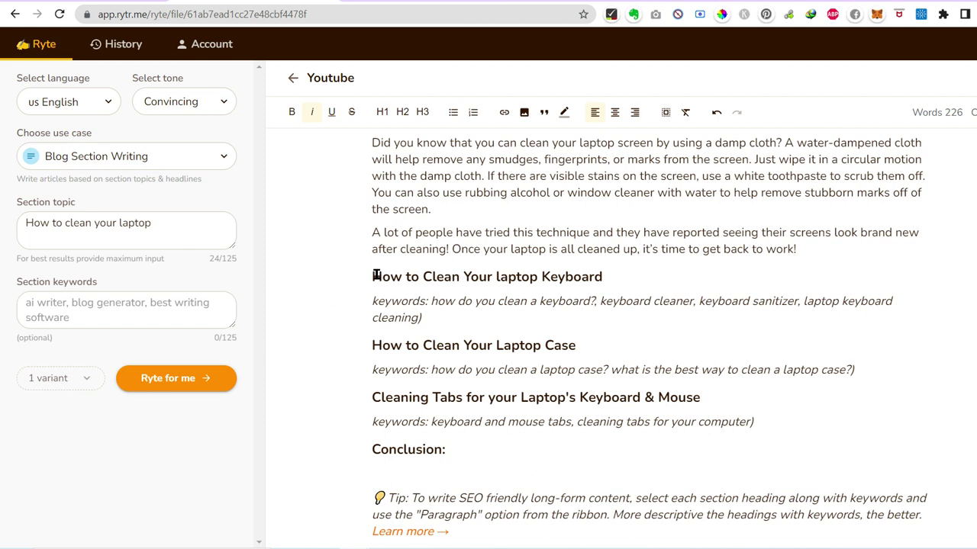
- Generate paragraph text from the laptop keyboard heading and its keywords, and delete the generated paragraph about software programs
left_click_drag(374, 275, 447, 318)
left_click(622, 251)
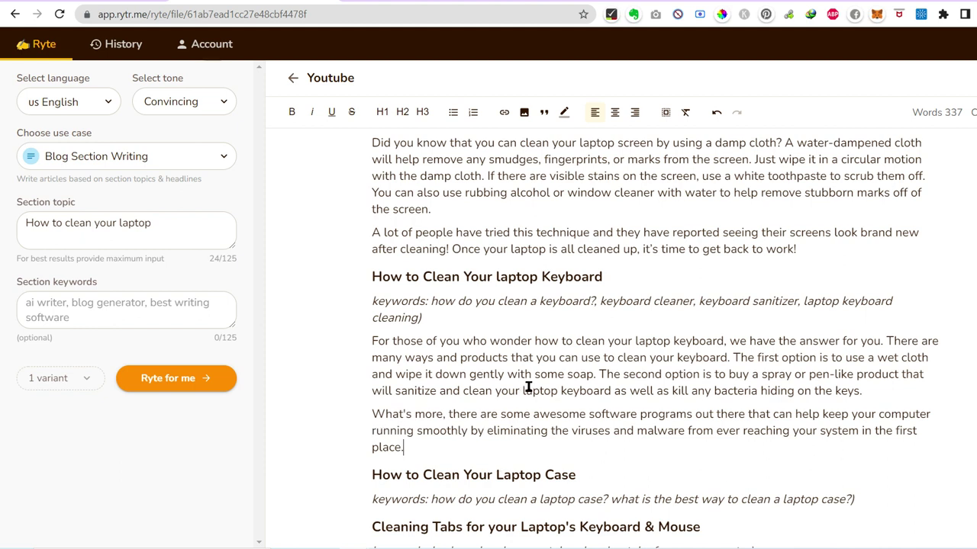
left_click_drag(400, 439, 373, 418)
key("BackSpace")
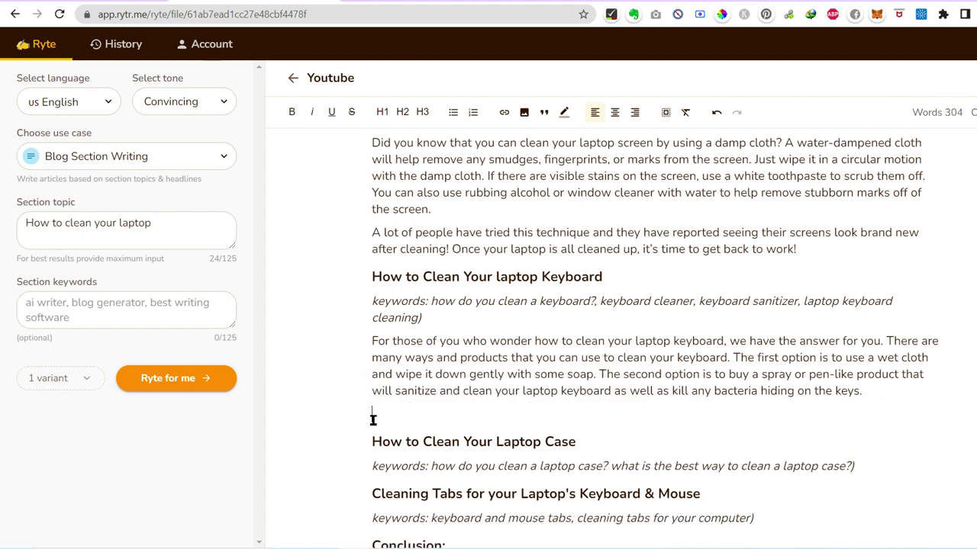
- Generate paragraph text from the "How to Clean Your Laptop Case" heading together with its keywords
scroll(438, 405, "down", 2)
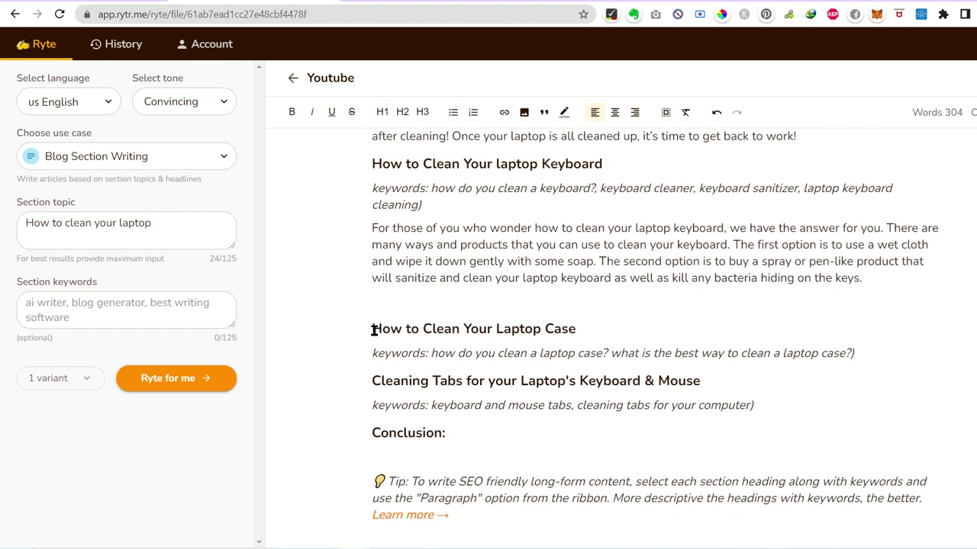
left_click_drag(372, 329, 868, 352)
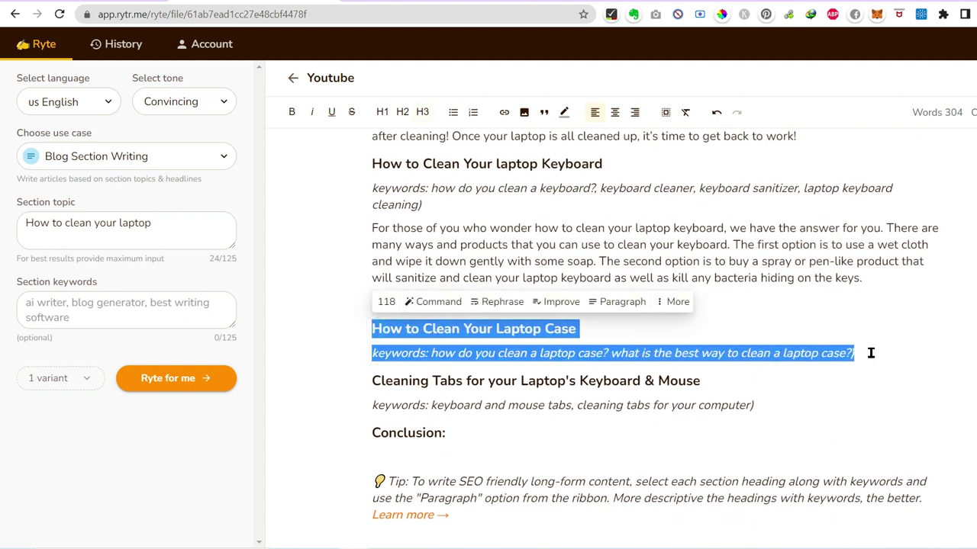
left_click(622, 301)
- Generate paragraph text from the "Cleaning Tabs for your Laptop's Keyboard & Mouse" heading together with its keywords
scroll(624, 264, "down", 2)
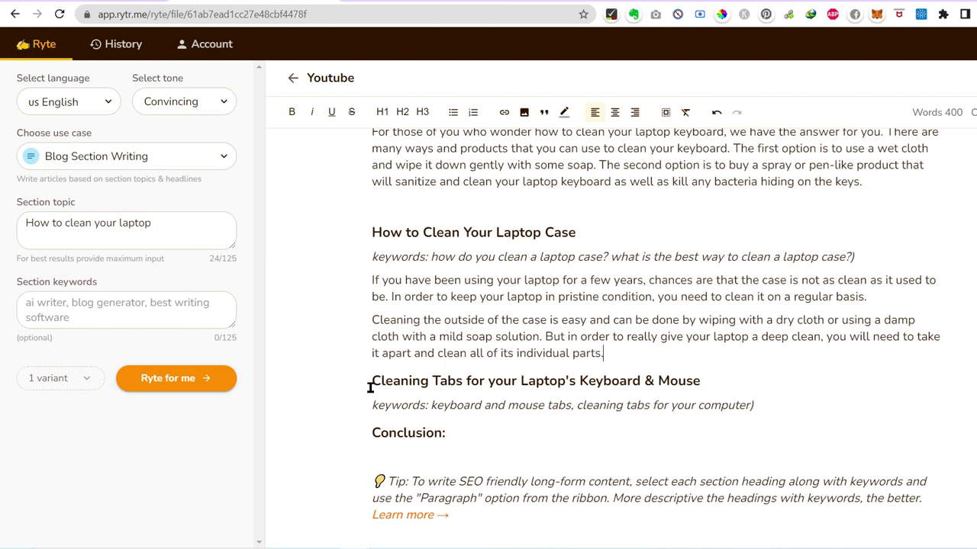
left_click_drag(371, 383, 779, 403)
left_click(614, 354)
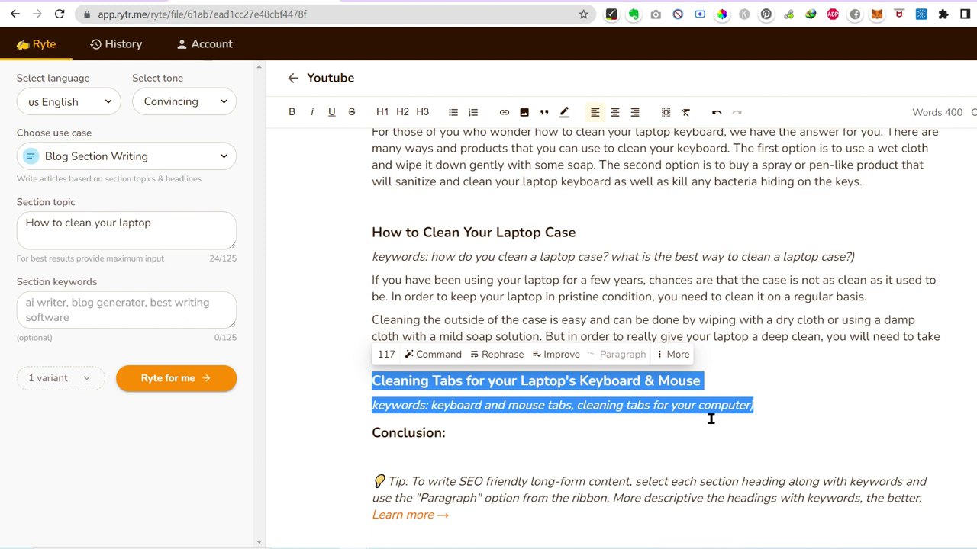
- Change the conclusion heading to "Conclusion on how to clean your laptop:"
scroll(595, 406, "down", 2)
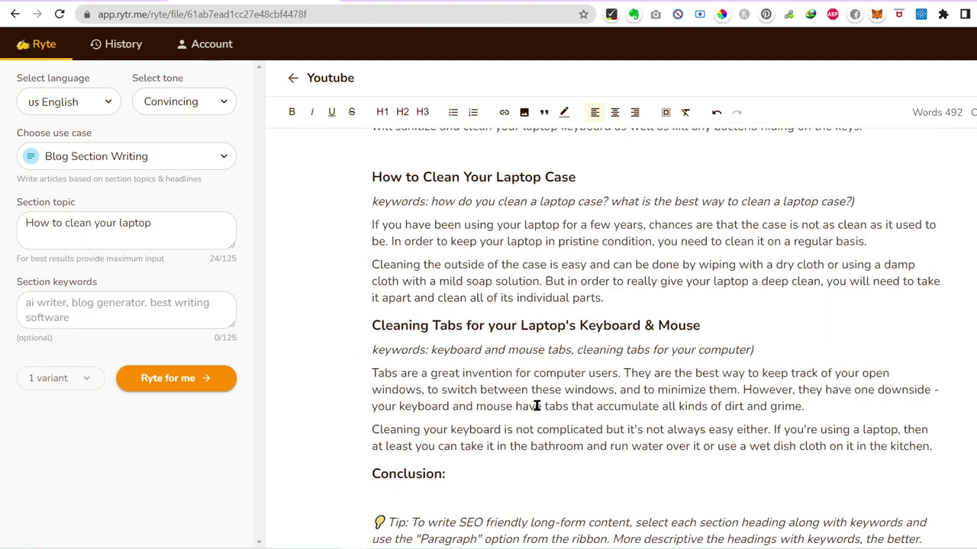
triple_click(419, 431)
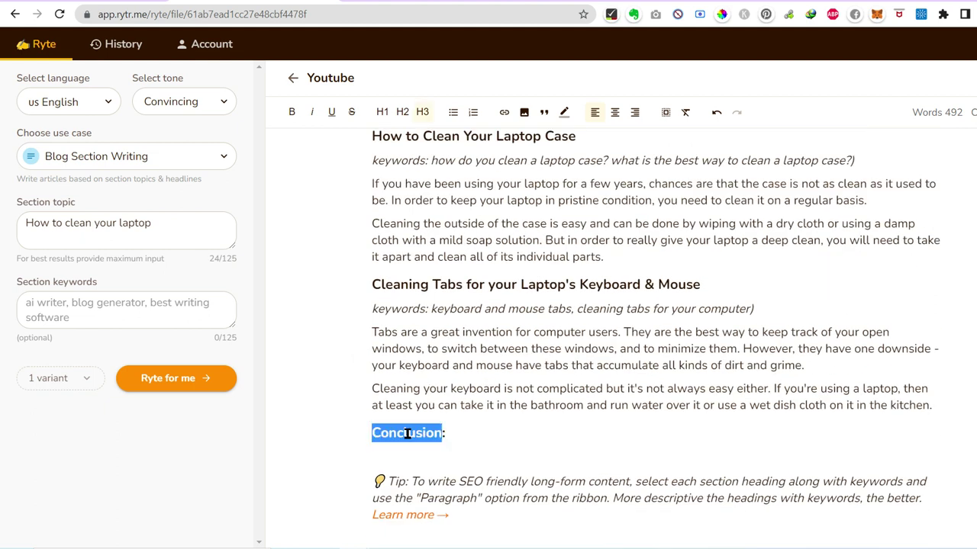
left_click(442, 433)
left_click_drag(442, 434, 451, 443)
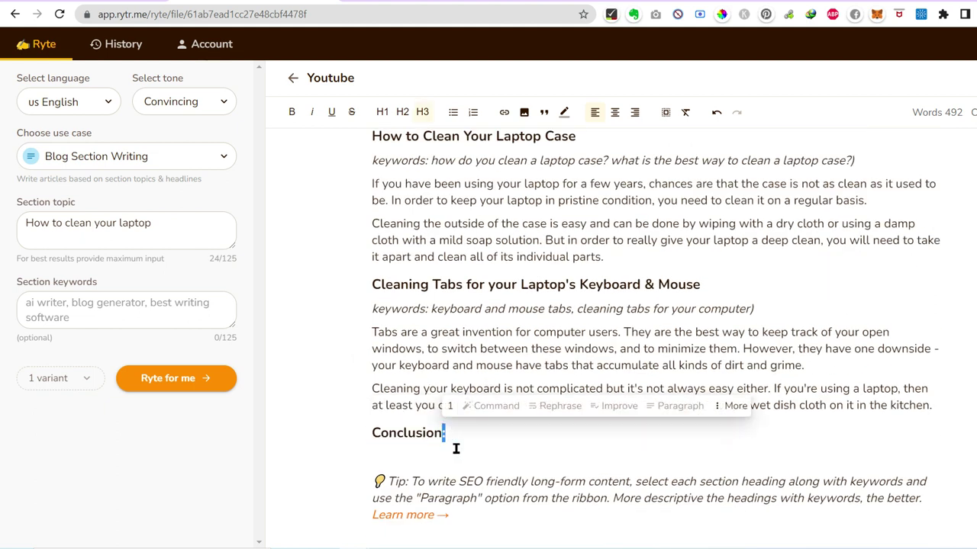
type("on how to ")
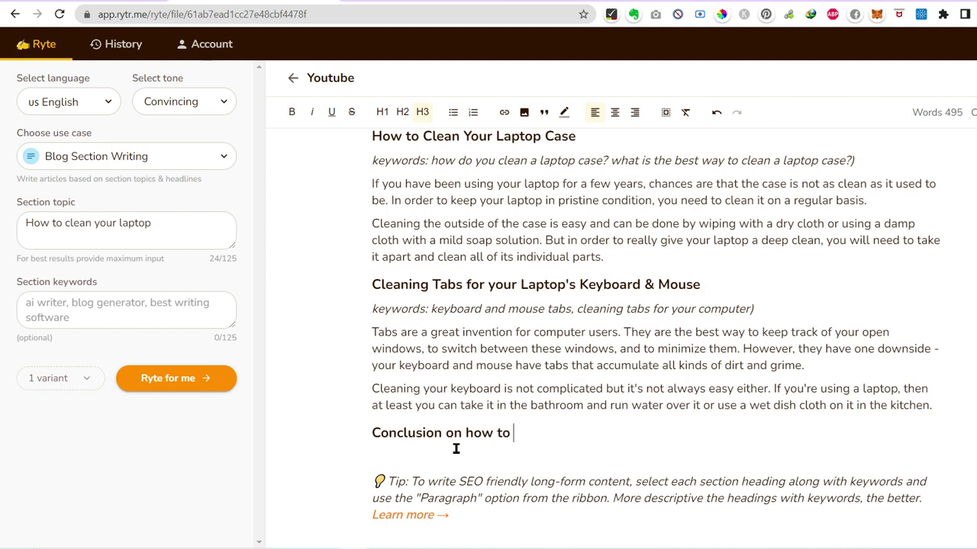
type("clean your laptop:")
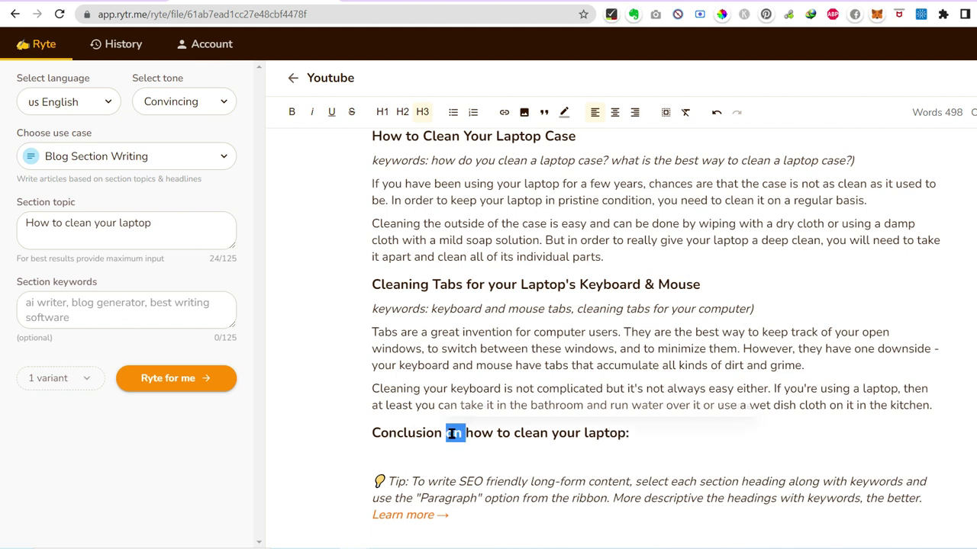
- Generate paragraph text from the conclusion heading and delete the SEO tip note at the end of the document
triple_click(455, 433)
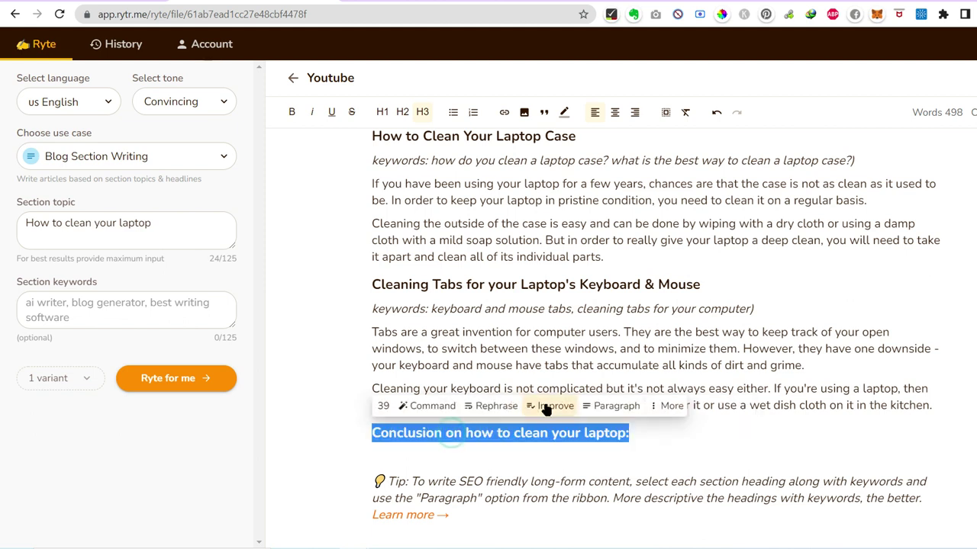
left_click(610, 406)
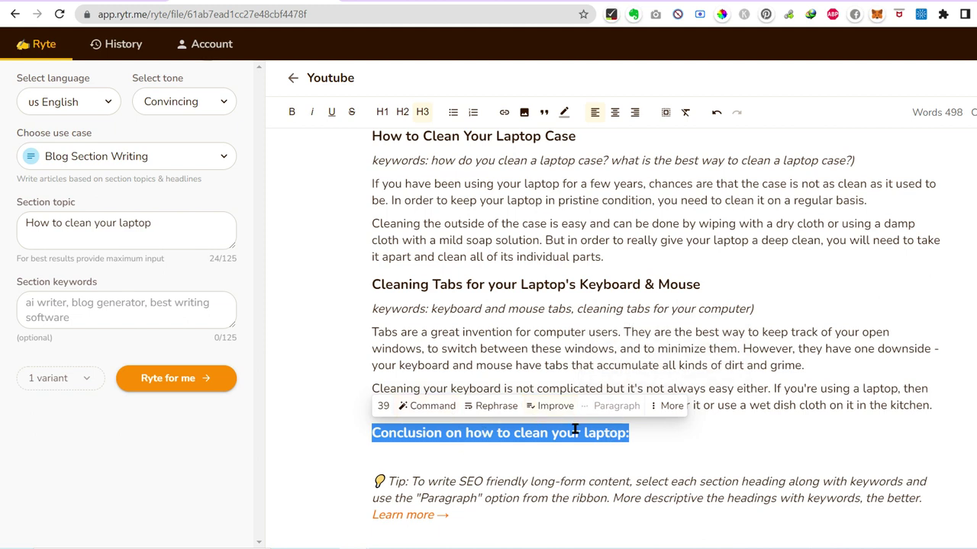
scroll(455, 433, "down", 3)
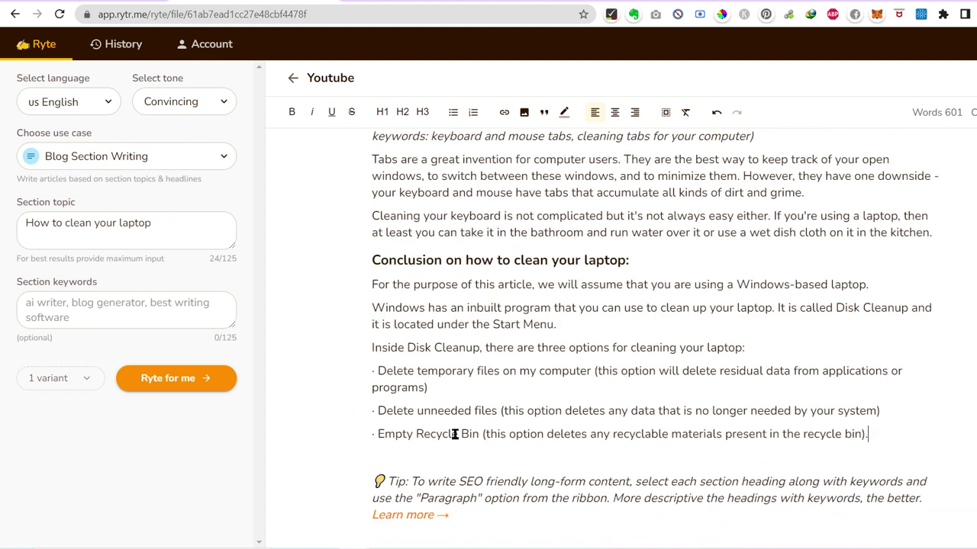
left_click_drag(374, 481, 493, 516)
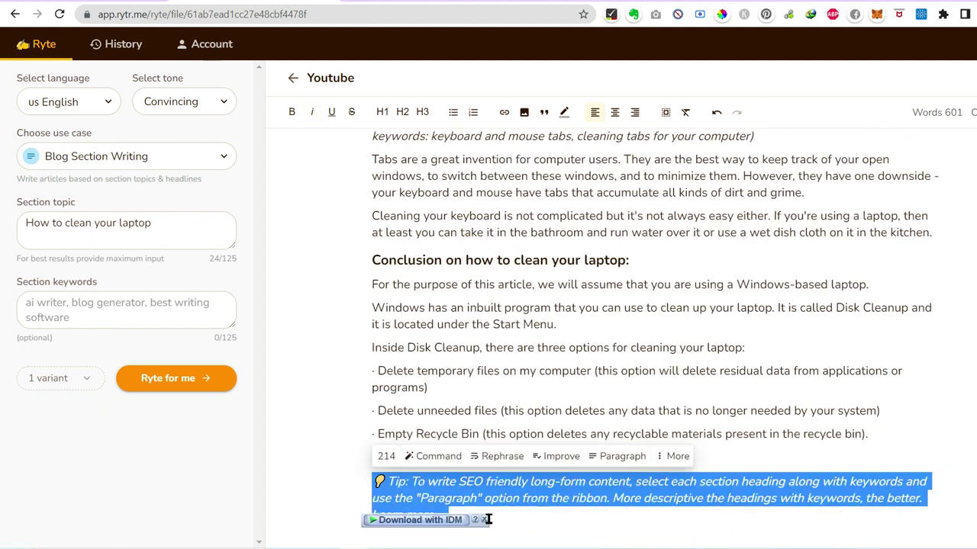
key("BackSpace")
- Delete the italic keywords lines under the "Cleaning Tabs for your Laptop's Keyboard & Mouse" and "How to Clean Your Laptop Case" headings
scroll(469, 425, "up", 3)
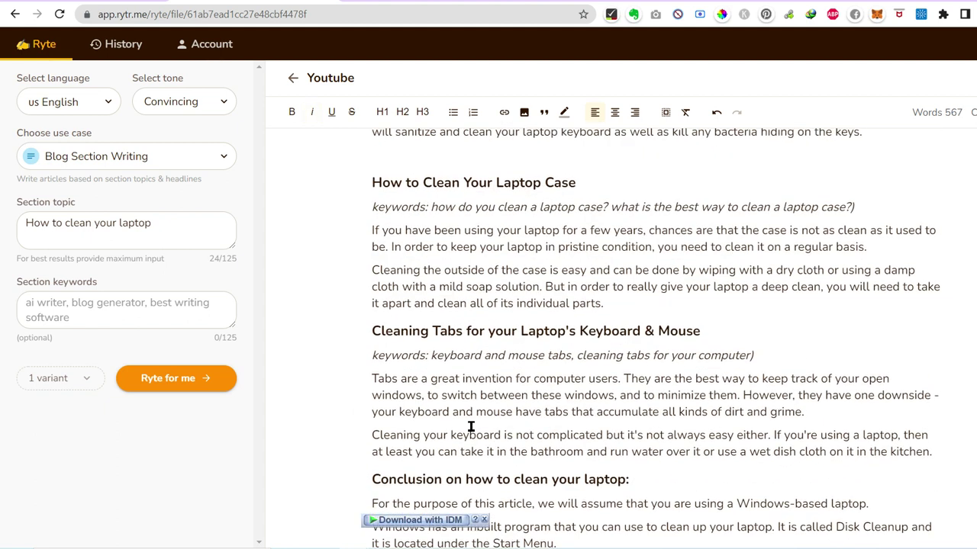
triple_click(432, 357)
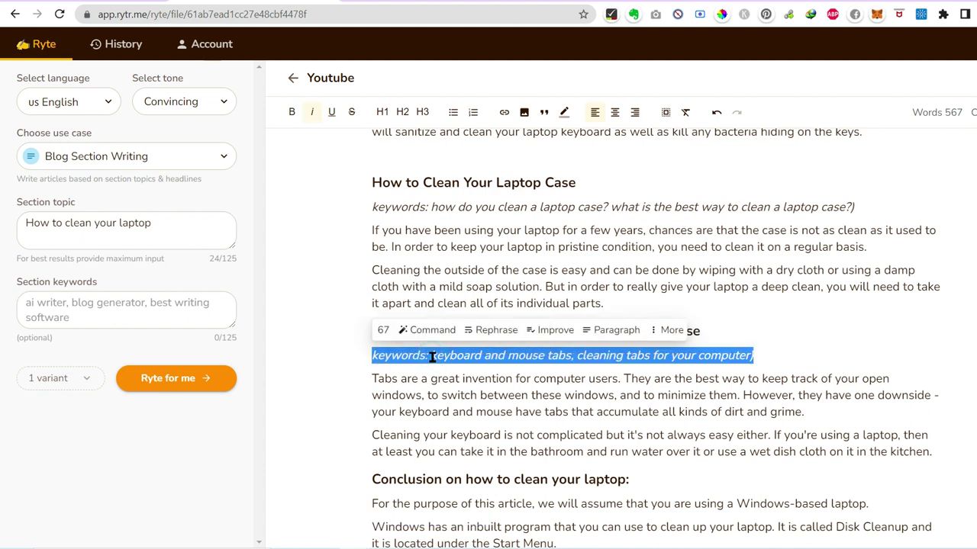
key("BackSpace")
scroll(417, 279, "up", 3)
triple_click(449, 373)
key("BackSpace")
key("BackSpace")
scroll(442, 370, "up", 3)
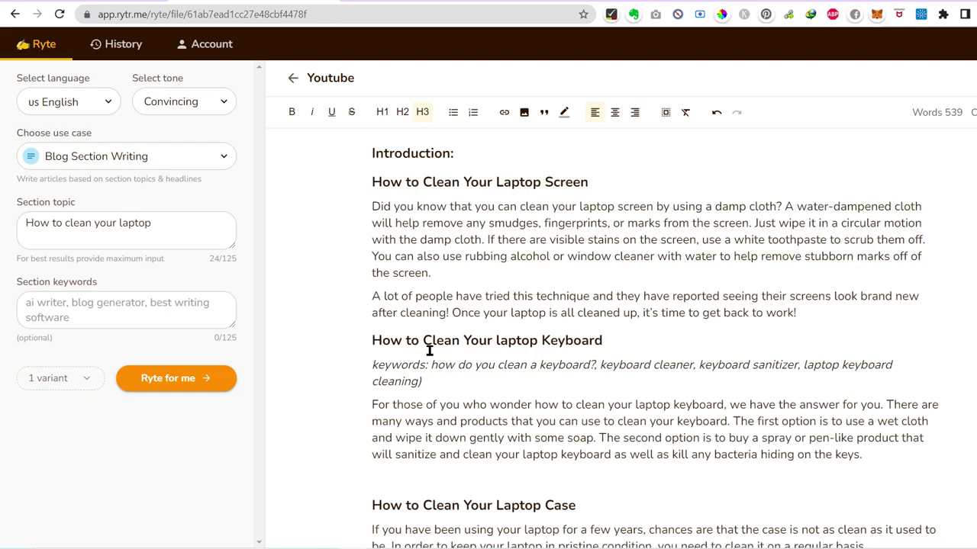
- Create a blank Google Docs document in a new browser tab using doc.new
key("ctrl+t")
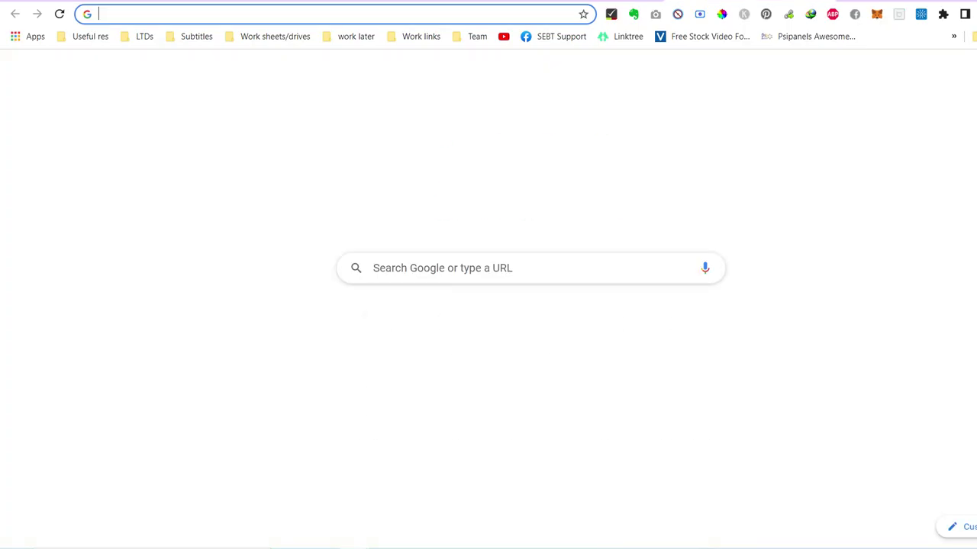
type("doc.new")
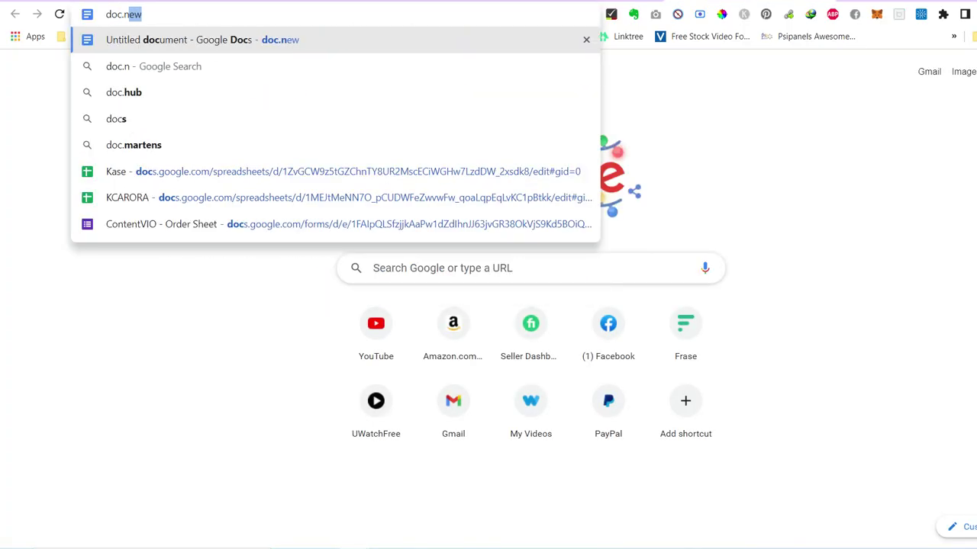
key("Return")
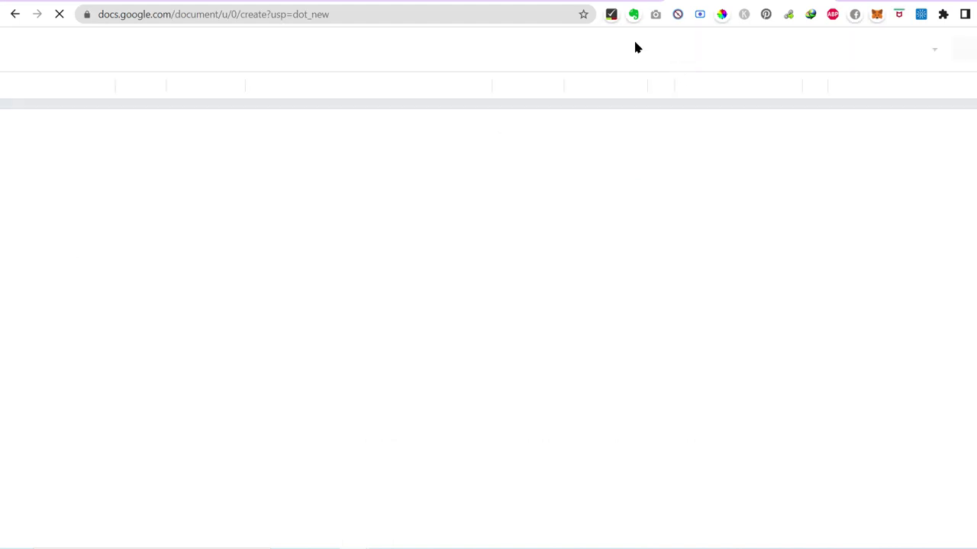
- Copy the whole laptop-cleaning article, including its title, from Rytr and paste it into the blank Google Docs document
key("ctrl+shift+Tab")
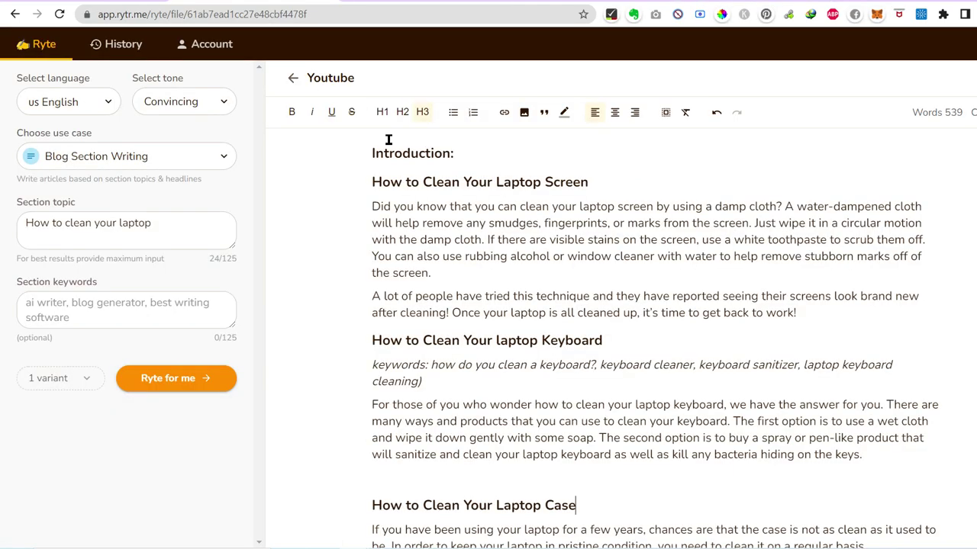
left_click(369, 177)
type("The Ultimate Guide to Cleaning Your Laptop & Keep it Looking Great")
left_click_drag(373, 172, 870, 486)
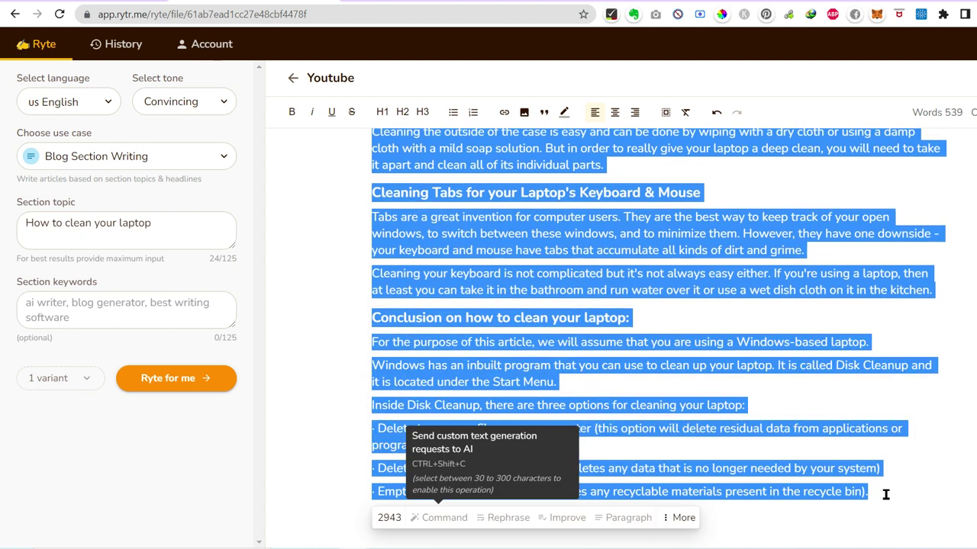
key("ctrl+c")
key("ctrl+Tab")
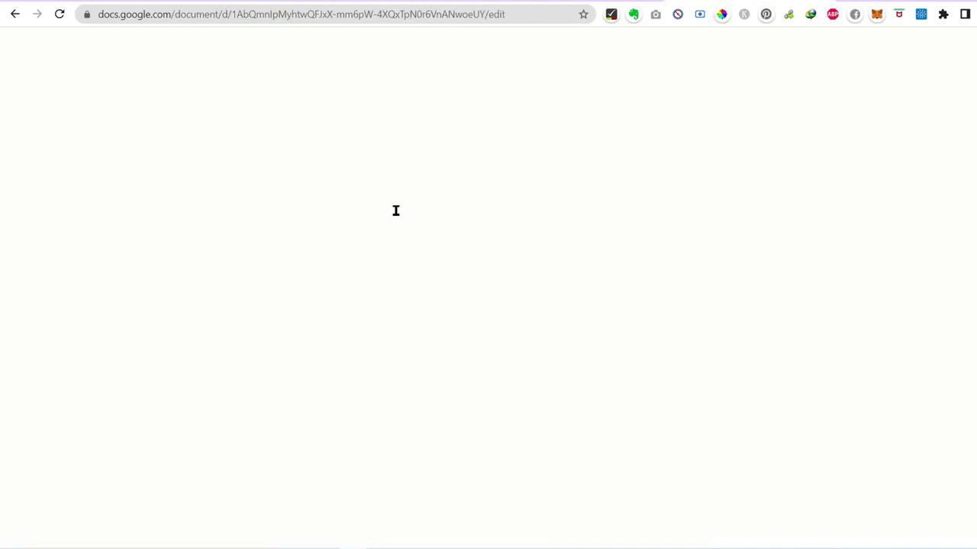
left_click(436, 207)
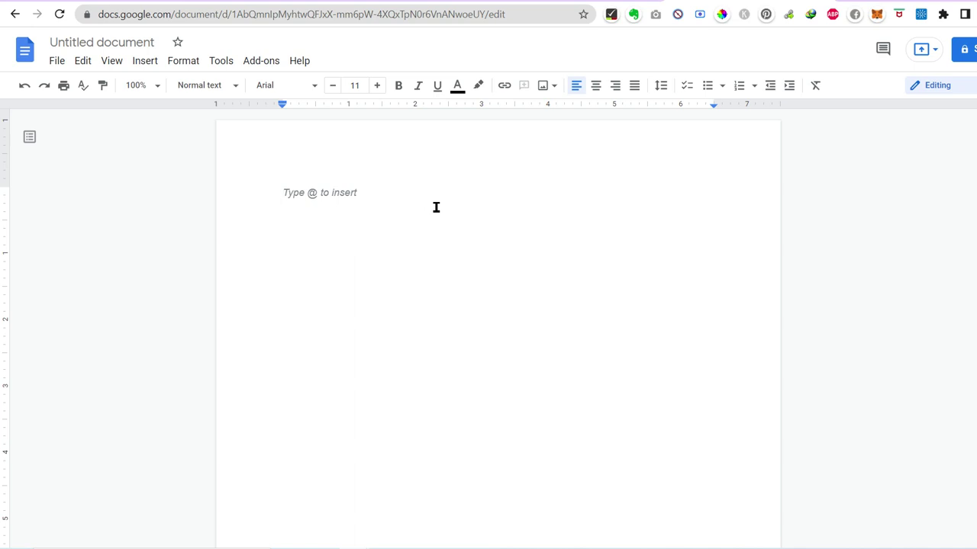
key("ctrl+v")
scroll(436, 207, "up", 15)
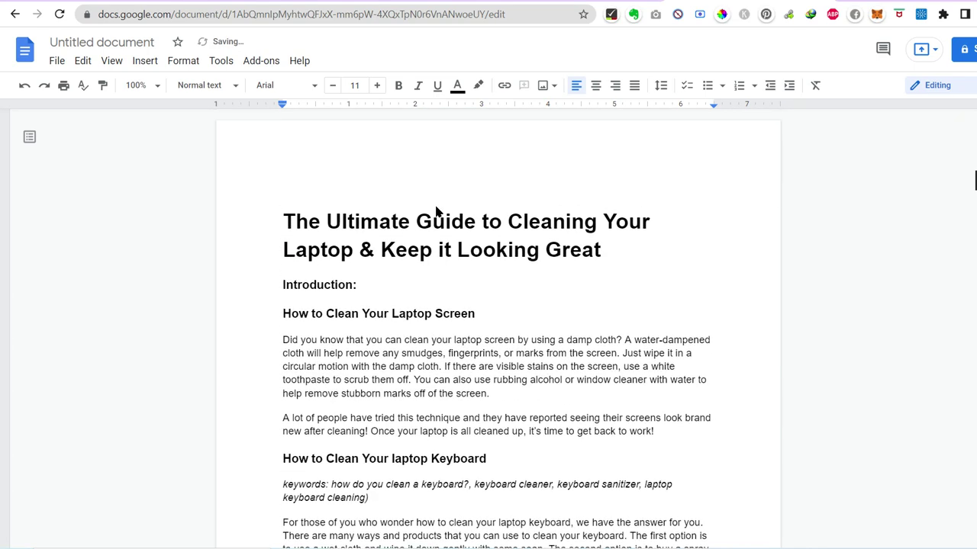
- Check the word count of the pasted article and close the dialog
left_click(214, 62)
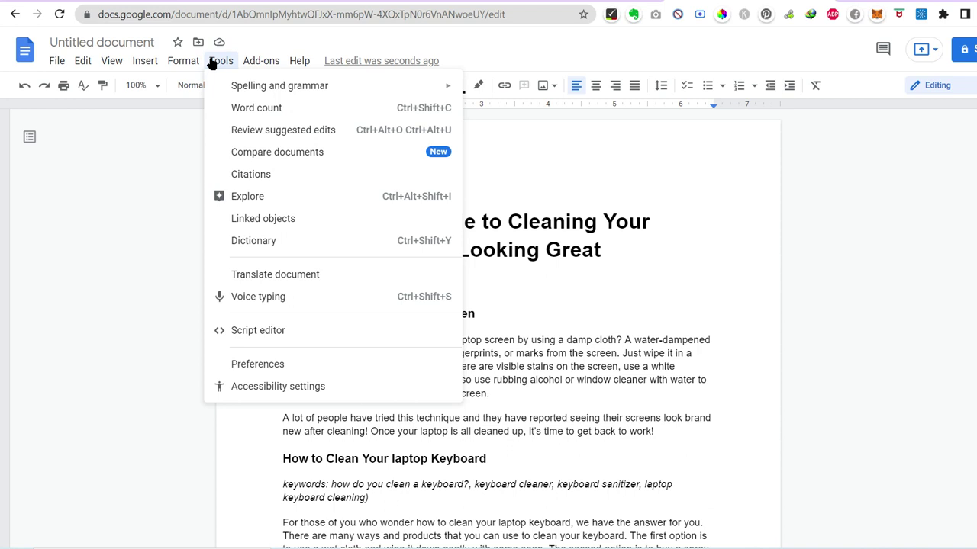
left_click(259, 110)
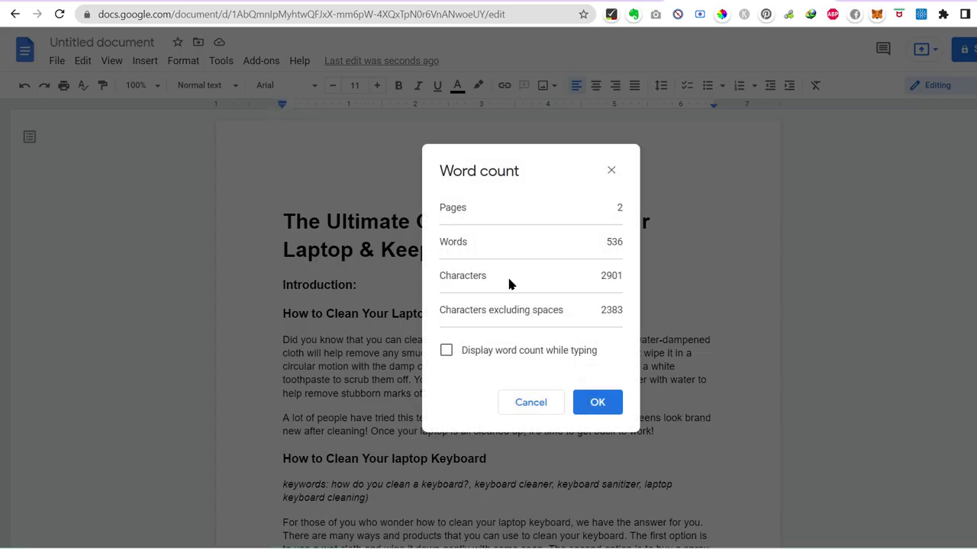
left_click(611, 170)
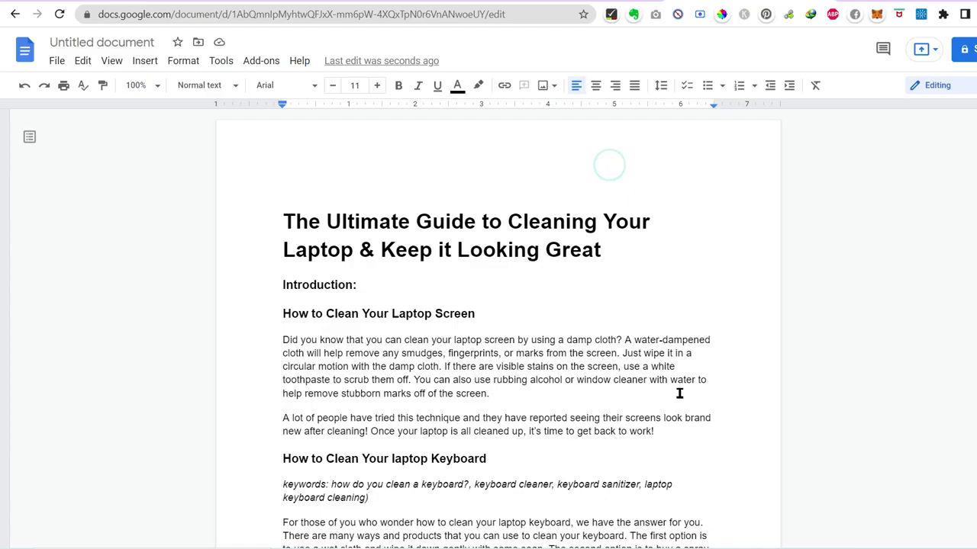
- Delete the italic keywords line and its leftover blank line under the "How to Clean Your laptop Keyboard" heading
scroll(527, 278, "down", 2)
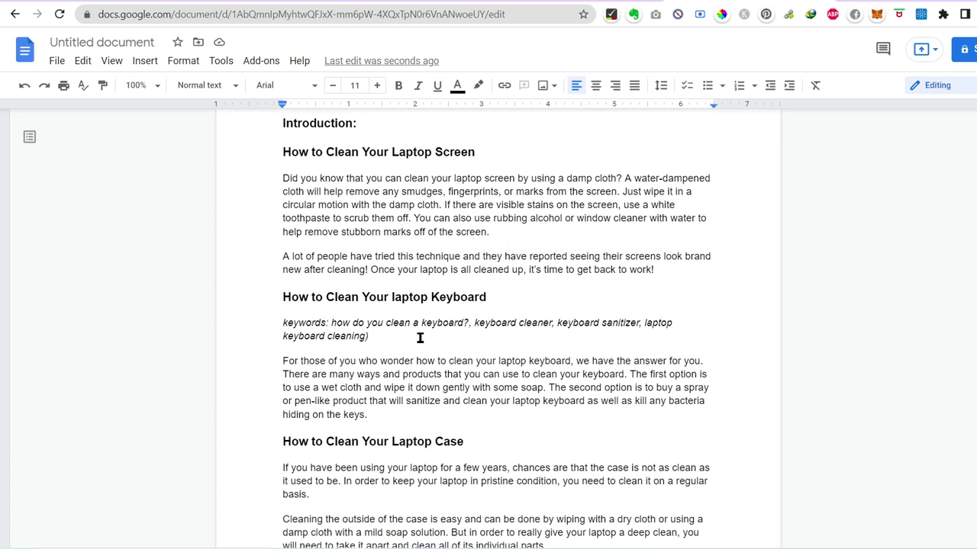
left_click_drag(414, 338, 277, 323)
key("BackSpace")
key("BackSpace")
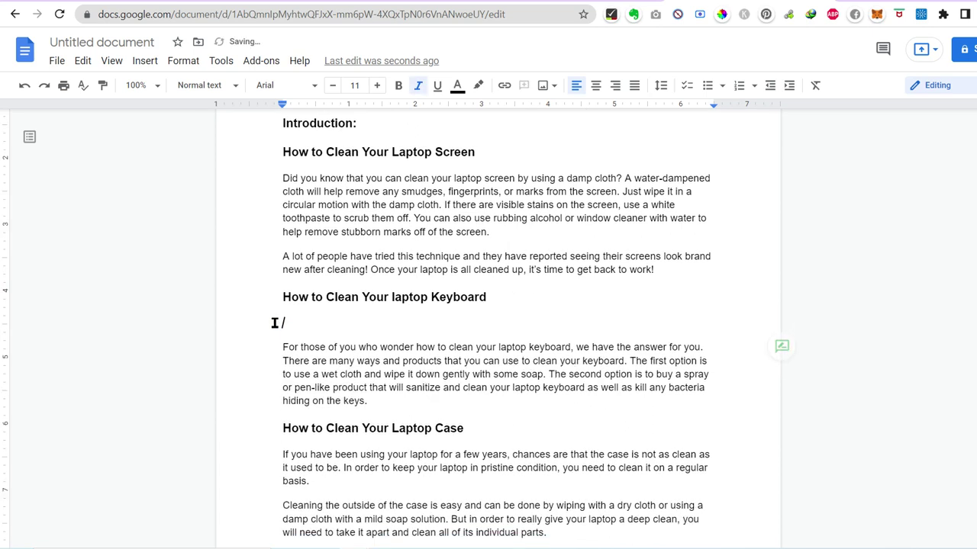
scroll(378, 360, "down", 9)
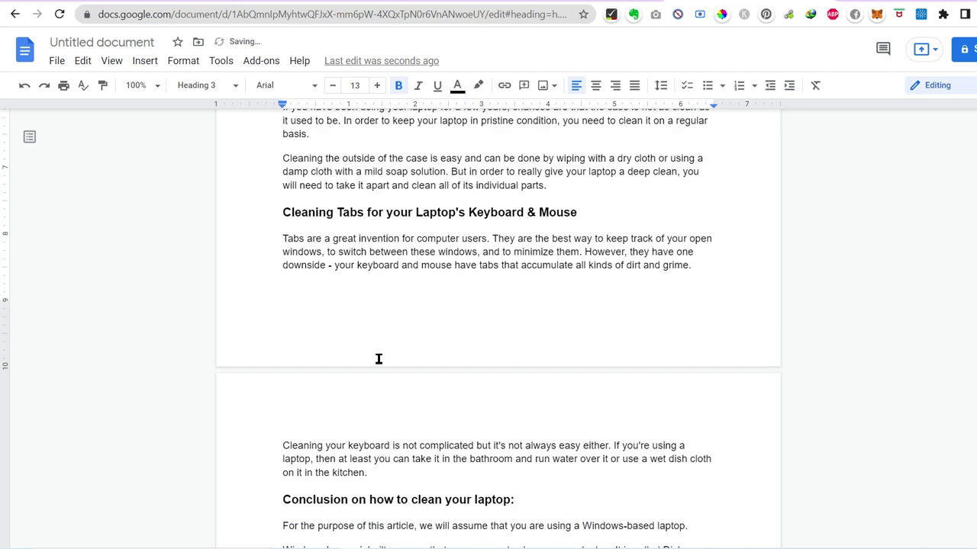
scroll(379, 360, "up", 10)
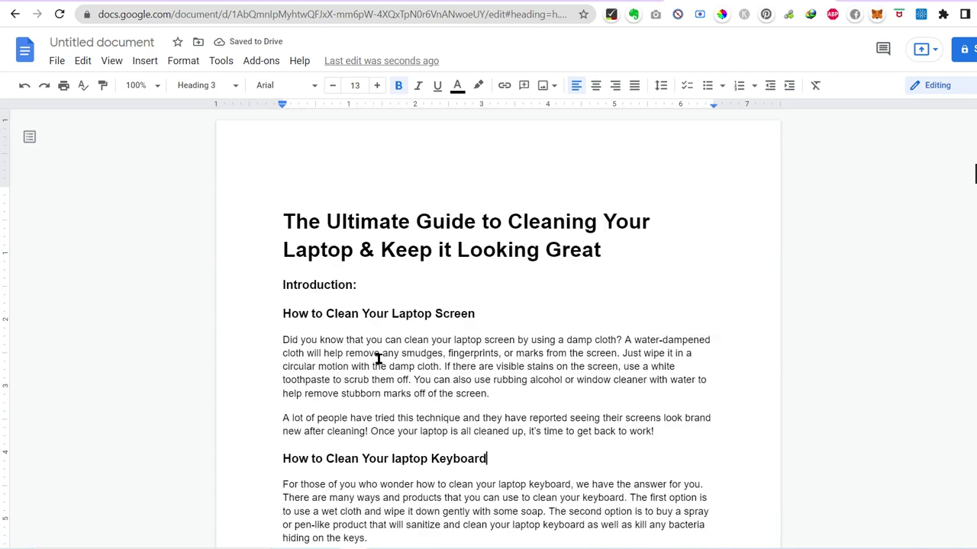
scroll(374, 292, "down", 4)
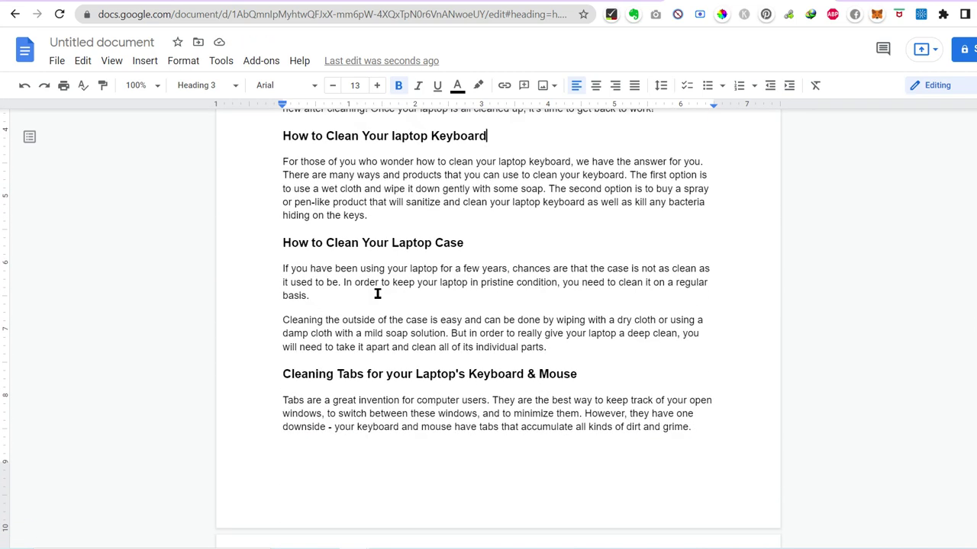
scroll(377, 294, "up", 4)
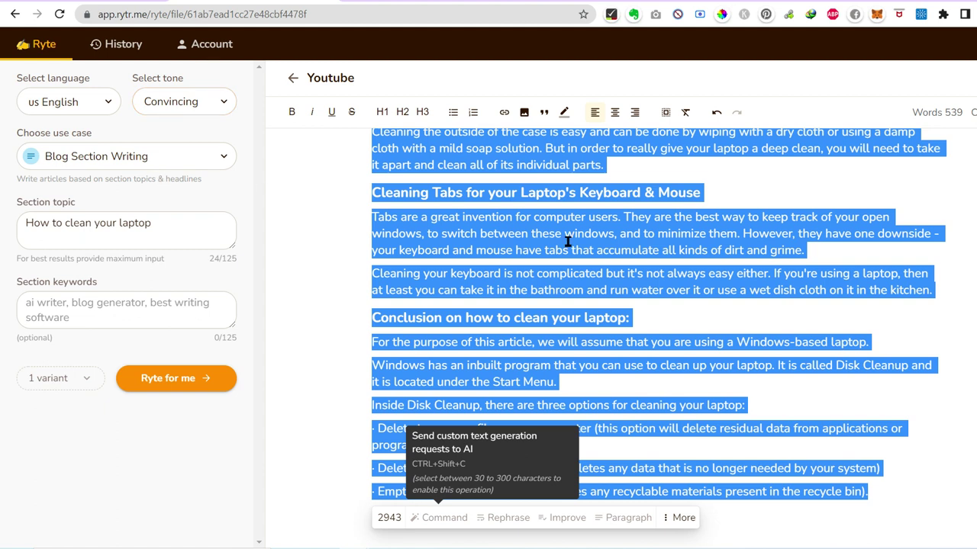
- Switch back to Rytr, clear the selected article from the document and choose the Video Description use case
key("BackSpace")
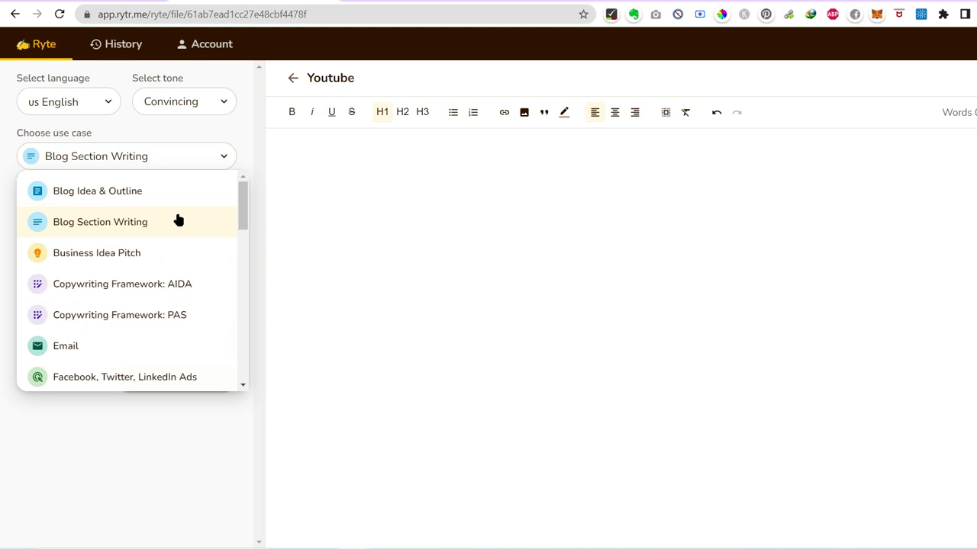
scroll(190, 220, "down", 2)
left_click_drag(242, 237, 241, 362)
left_click(133, 308)
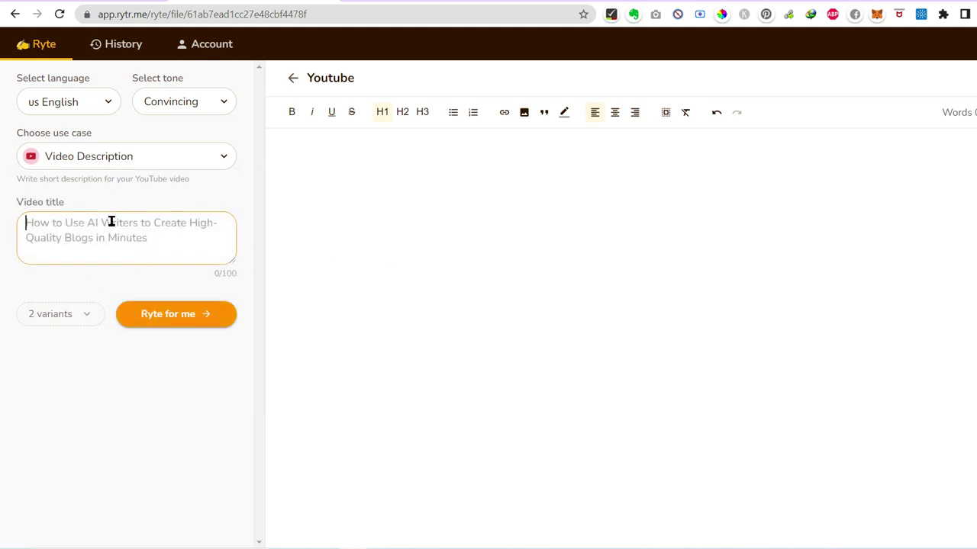
- Generate two video description variants for the title "How to make money online", with Heading 1 formatting turned off in the document
type("Ho")
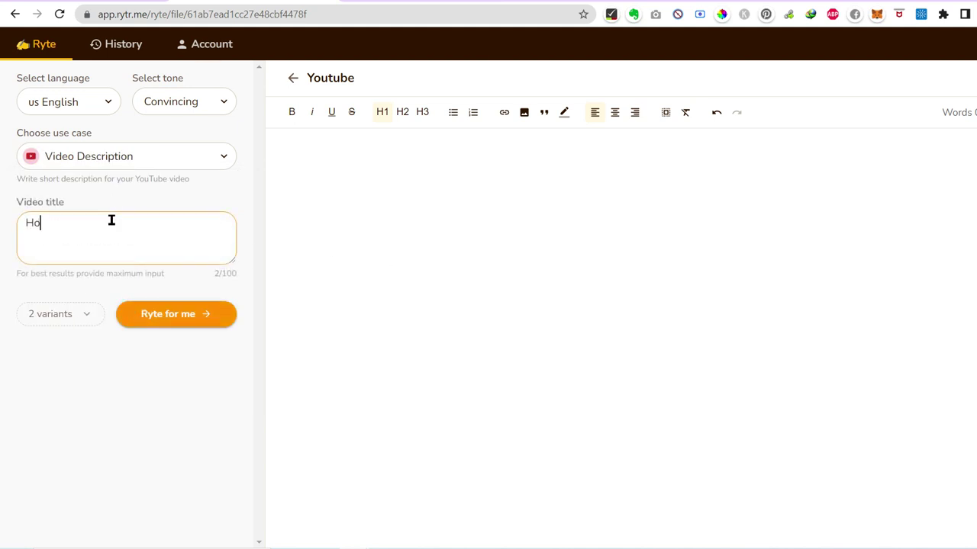
type("w to make money online")
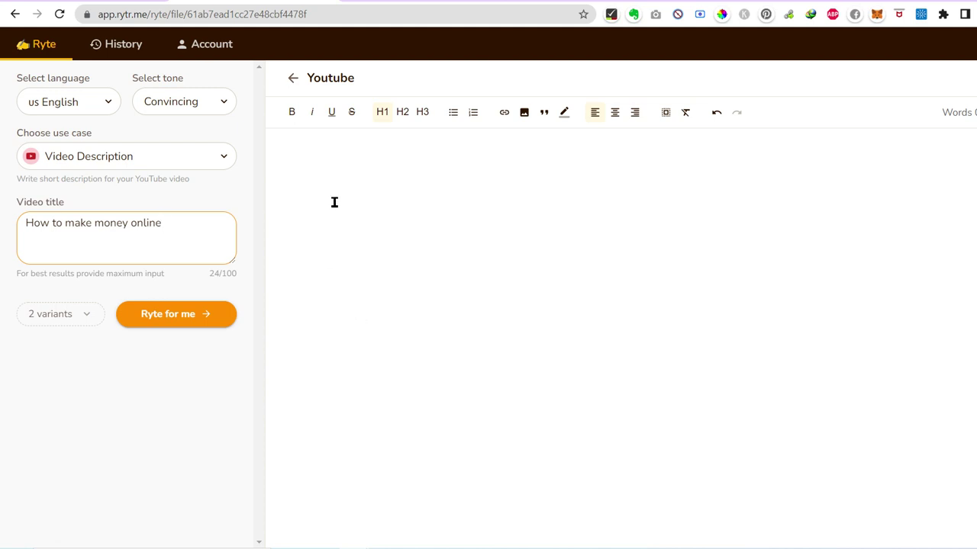
left_click(379, 113)
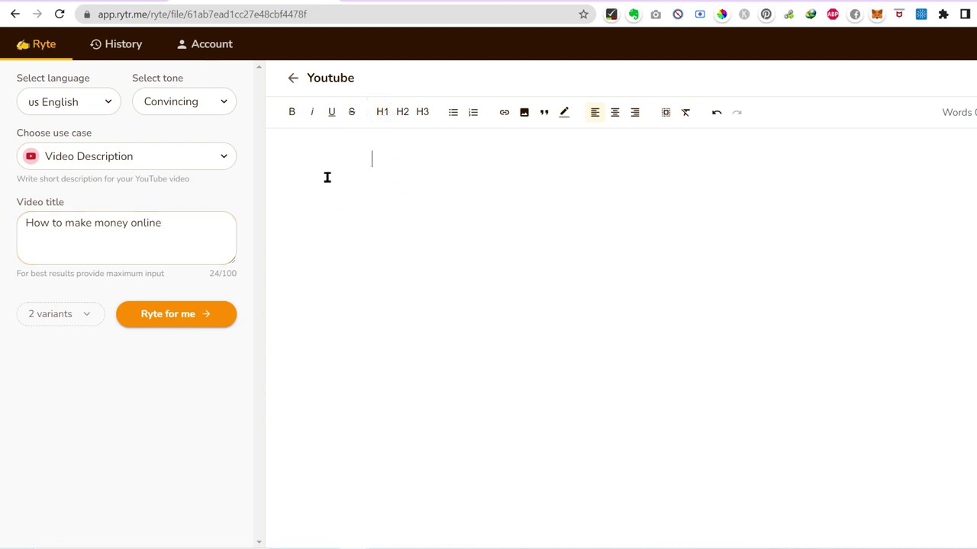
left_click(186, 319)
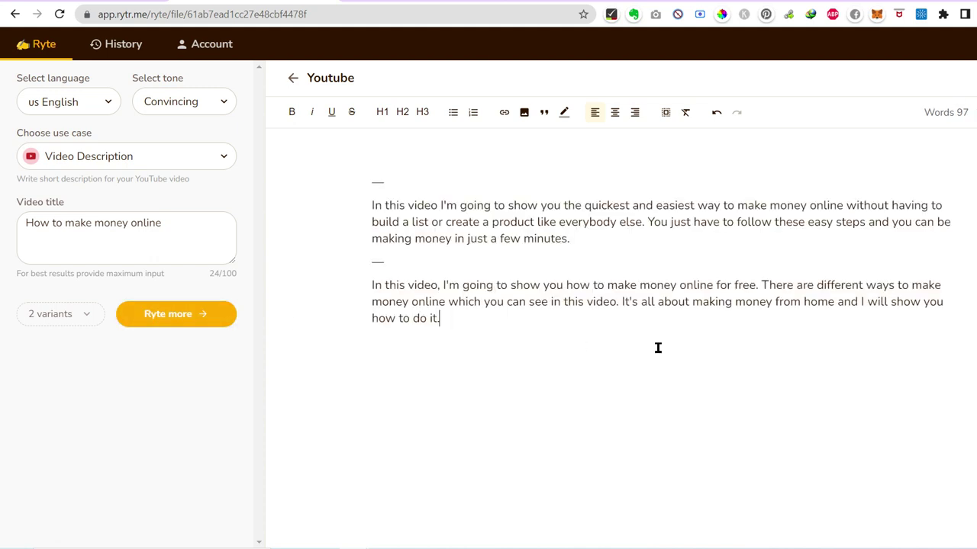
- Highlight the first and second generated video descriptions in turn to review their text
left_click_drag(369, 201, 605, 236)
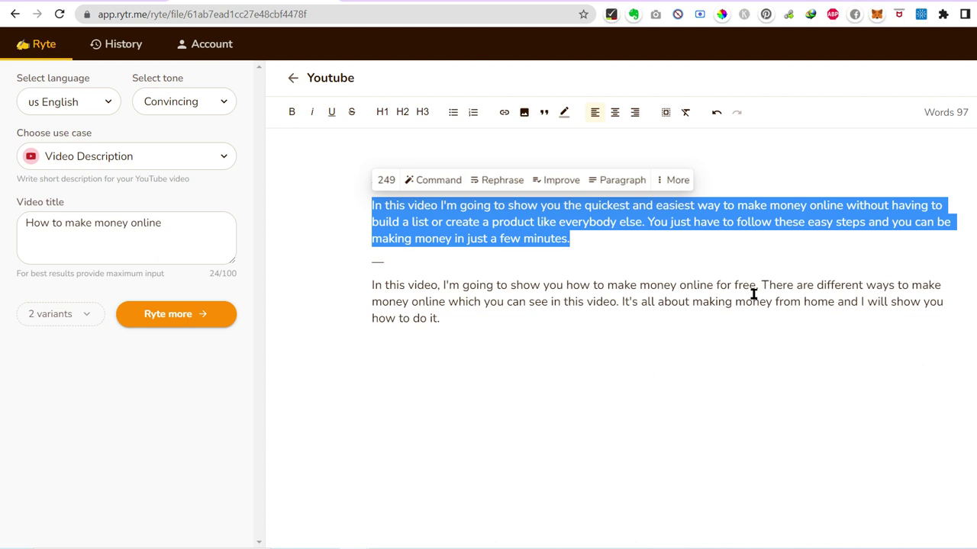
left_click(402, 268)
left_click_drag(366, 284, 486, 330)
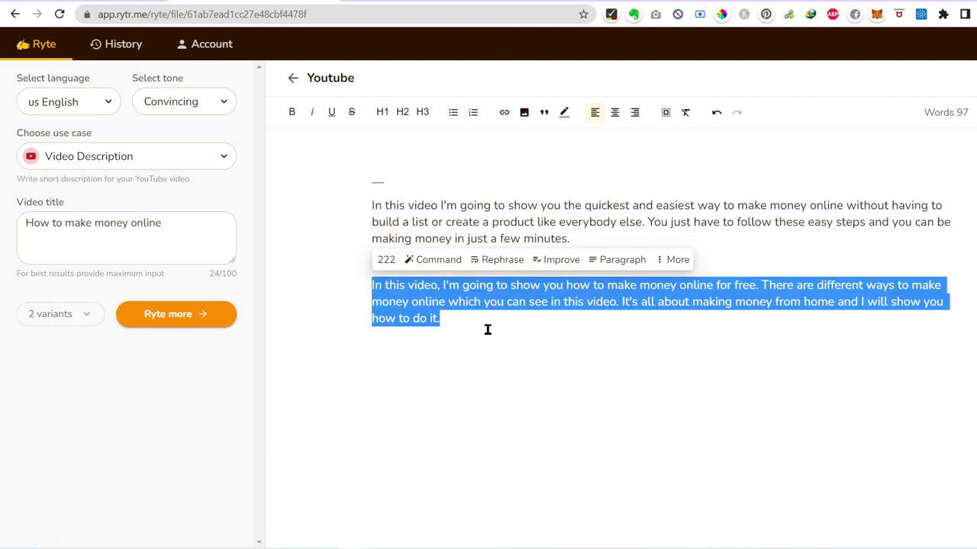
- Choose the Video Idea use case and set its keywords to "how to make money online", correcting the misspelled word
left_click(163, 158)
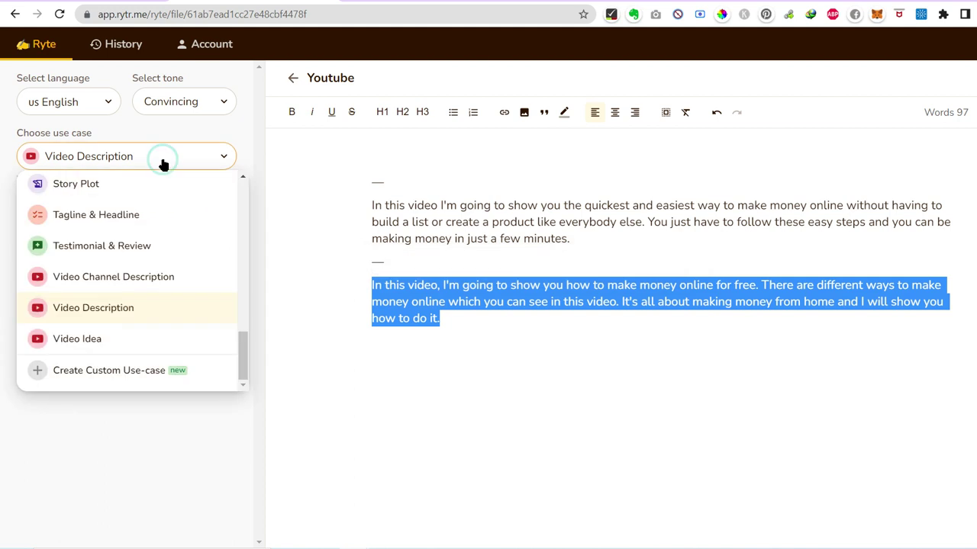
left_click(160, 338)
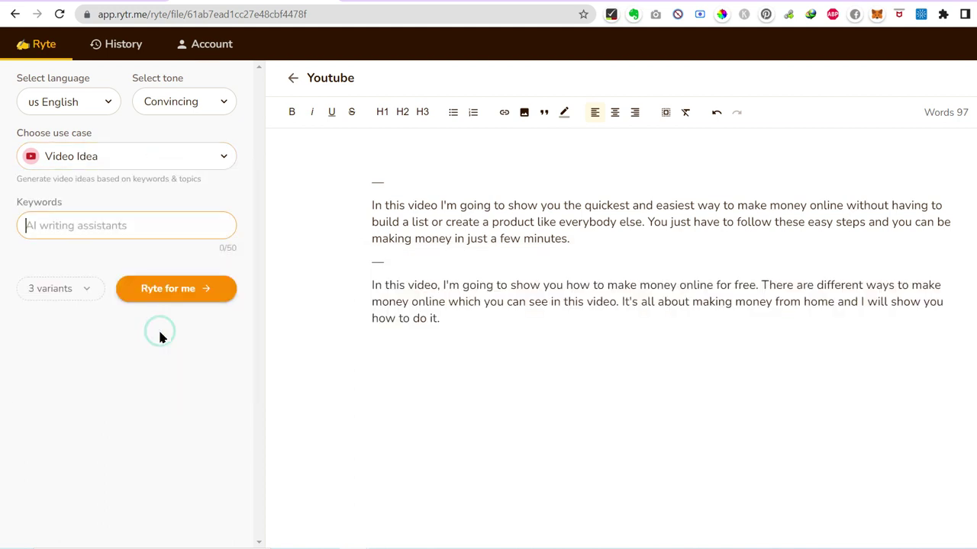
type("how to make moeny online")
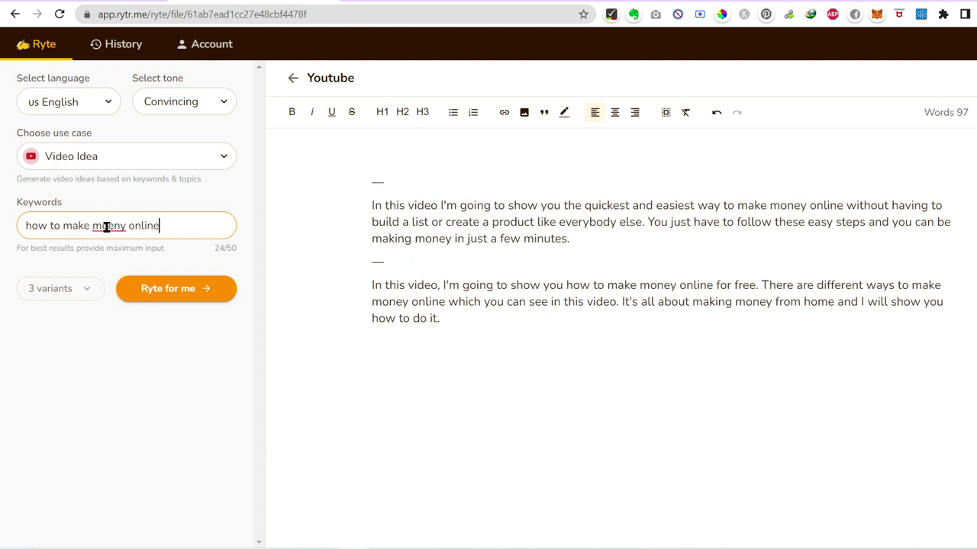
right_click(106, 229)
left_click(168, 240)
- Clear the video descriptions from the document and generate three video idea variants
left_click_drag(588, 415, 370, 142)
key("BackSpace")
left_click(171, 289)
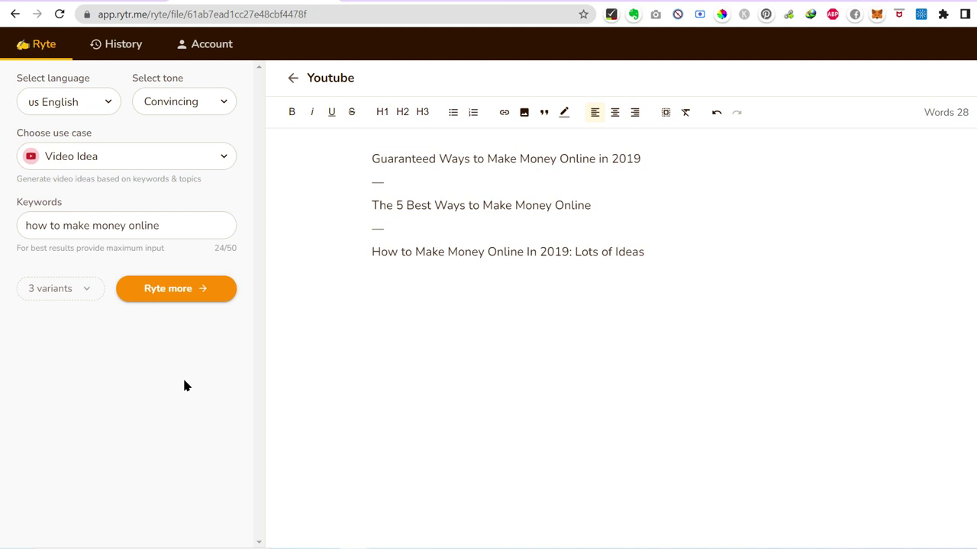
- Change the year in the first video idea, "Guaranteed Ways to Make Money Online", to 2021
left_click_drag(404, 160, 591, 168)
double_click(624, 159)
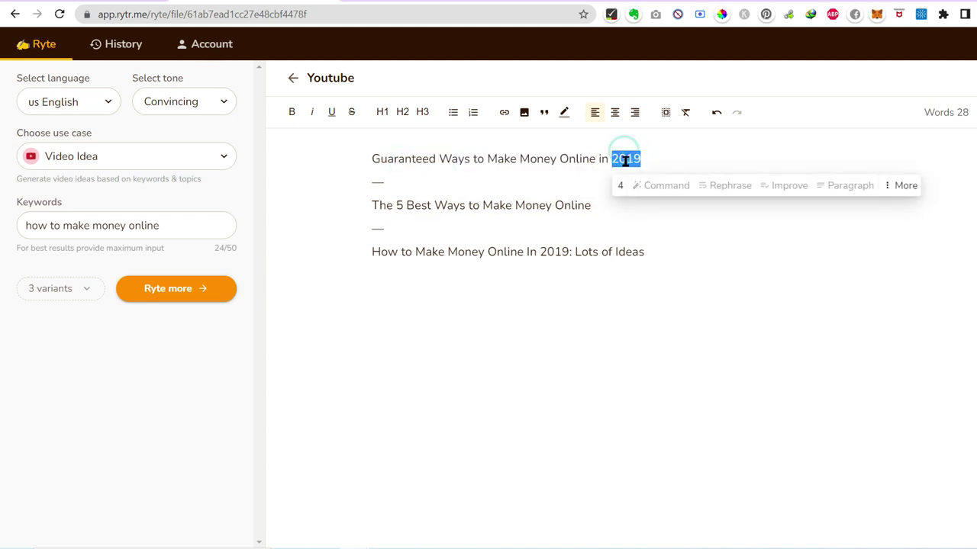
type("202")
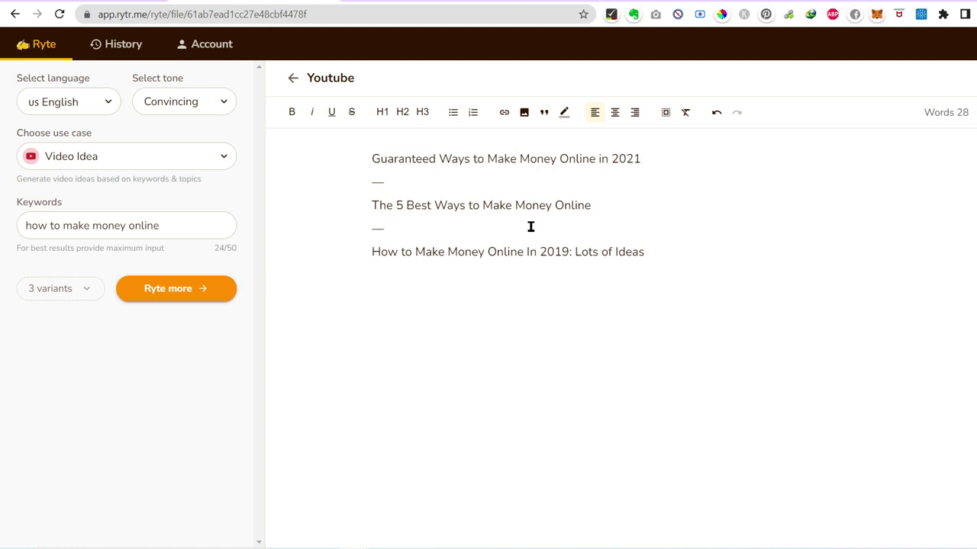
- Highlight the second and third generated video ideas in turn to review them
left_click_drag(372, 206, 622, 227)
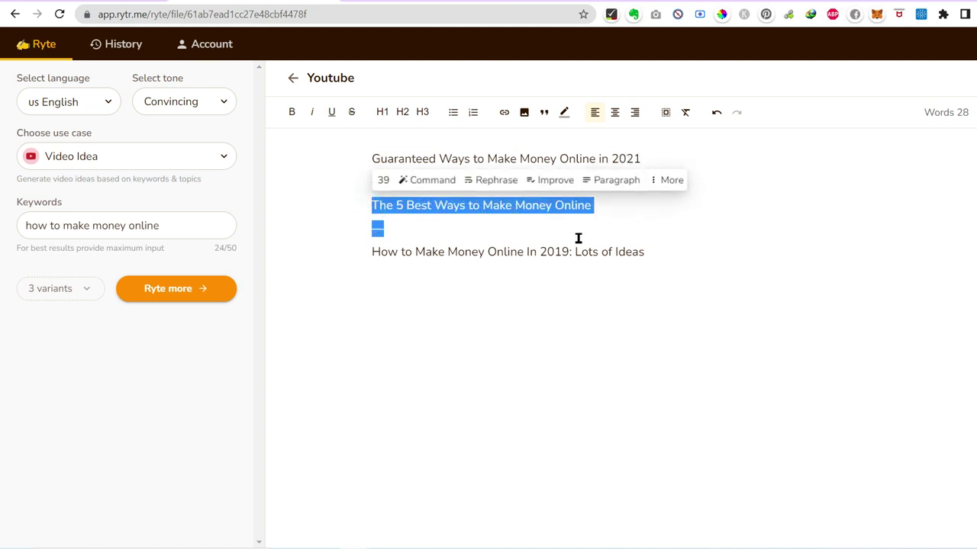
left_click(473, 251)
left_click_drag(424, 252, 653, 257)
left_click(557, 323)
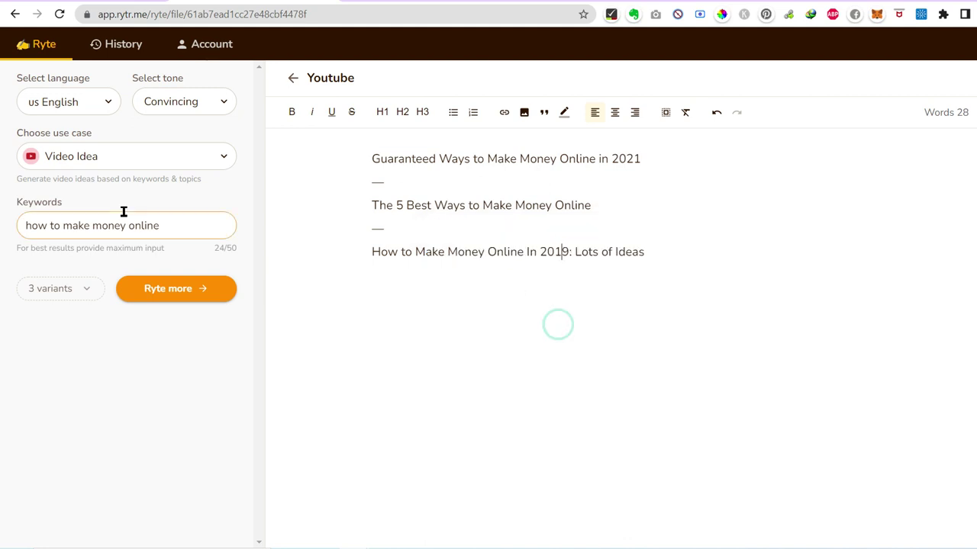
- Choose the Testimonial & Review use case and clear the video ideas from the document
left_click(157, 158)
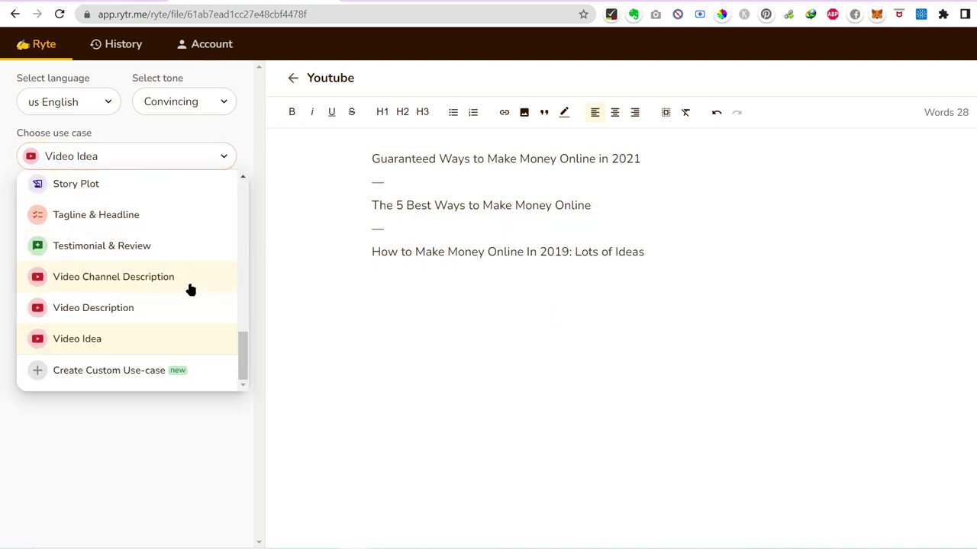
left_click(152, 253)
left_click(676, 290)
key("ctrl+a")
key("BackSpace")
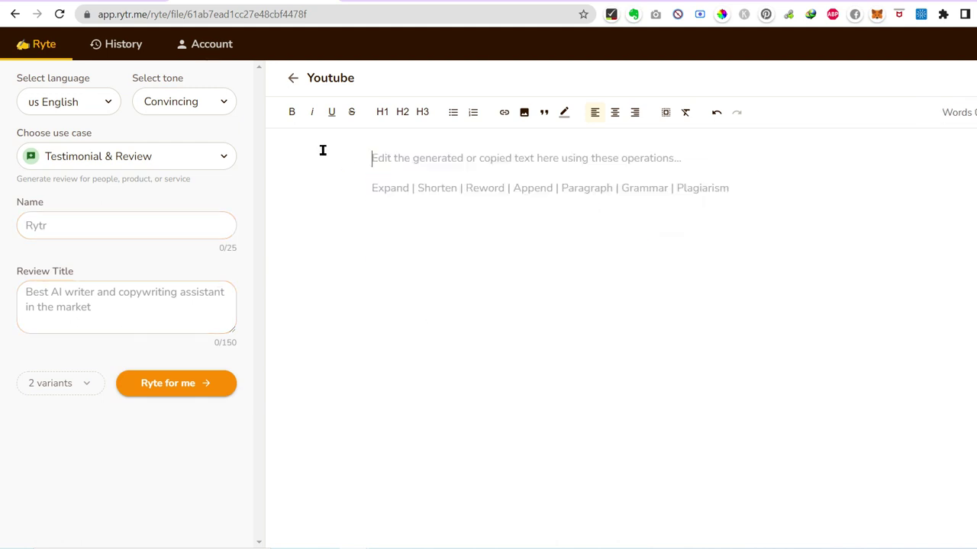
- Set the testimonial's name to "rytr" and its review title to "A.I writer and assistant"
left_click(70, 225)
type("rytr")
left_click(133, 301)
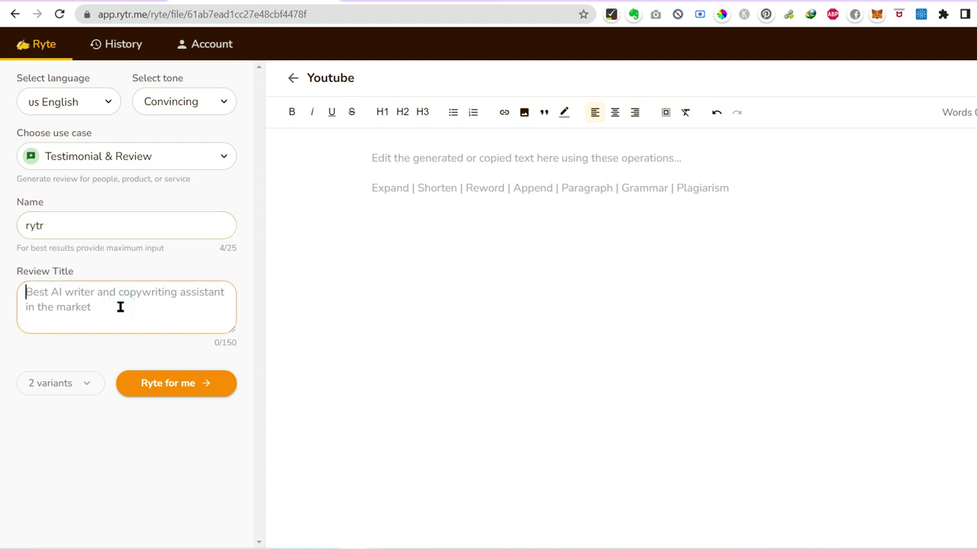
type("Ai")
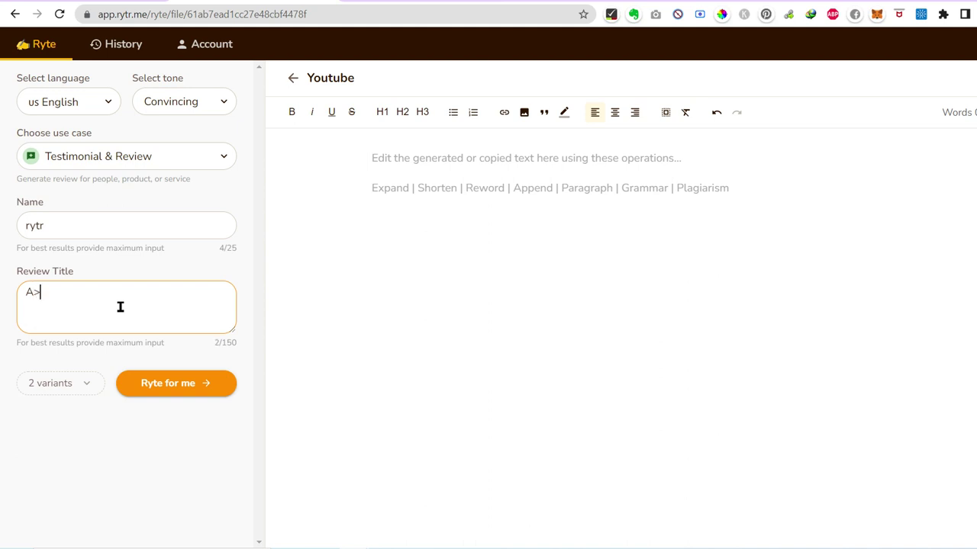
type("I writer and assistant")
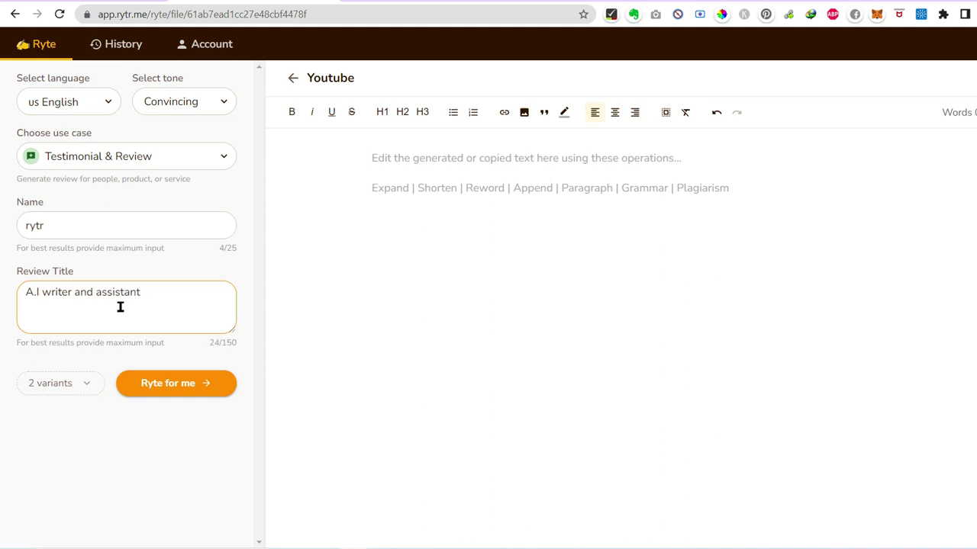
- Extend the review title to "One of the best and high quality A.I writer and assistant" and generate a single variant
left_click(68, 383)
left_click(69, 410)
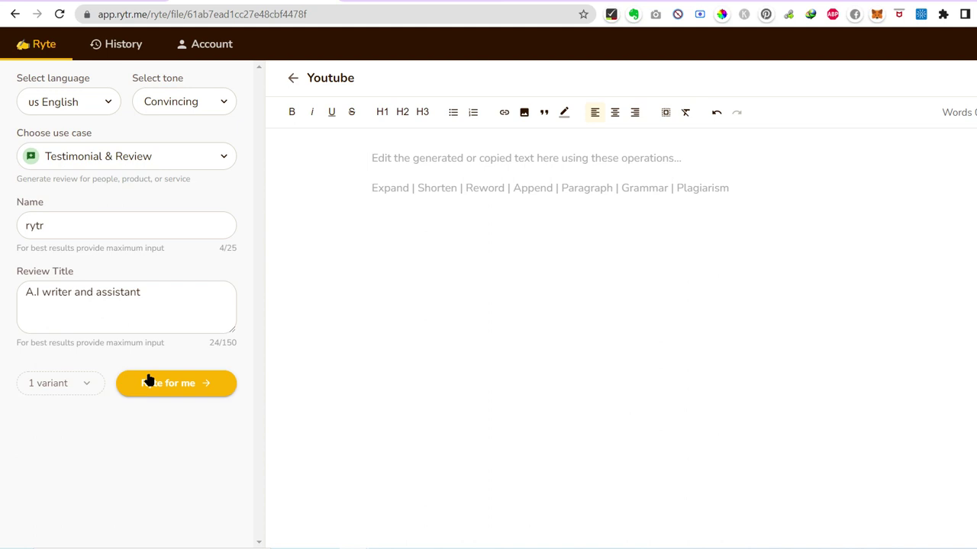
left_click(174, 298)
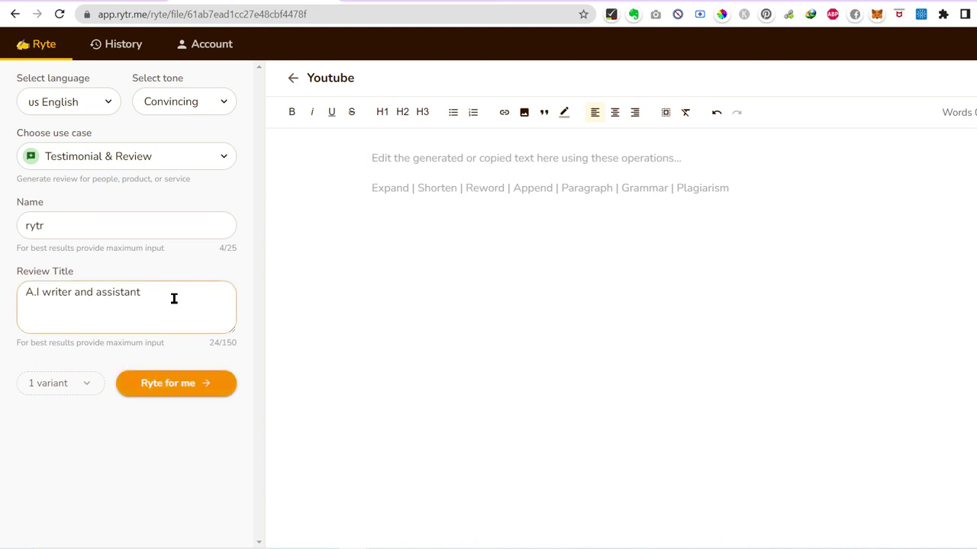
left_click(28, 287)
type("One of the best and high qua")
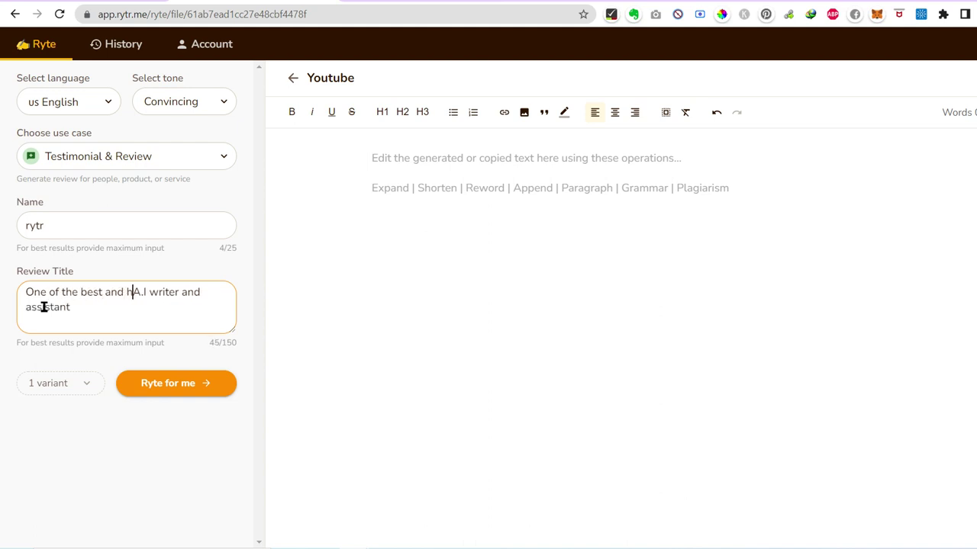
type("lity")
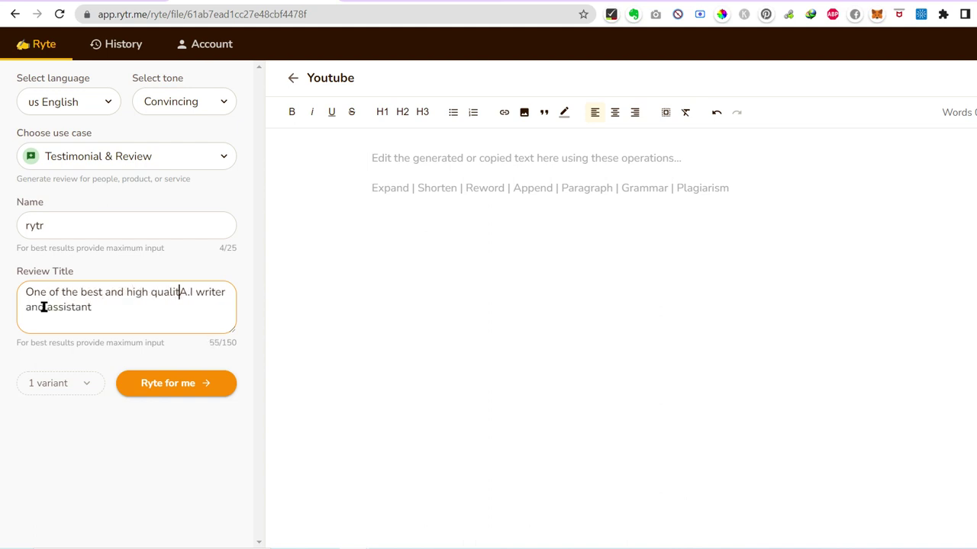
left_click(174, 389)
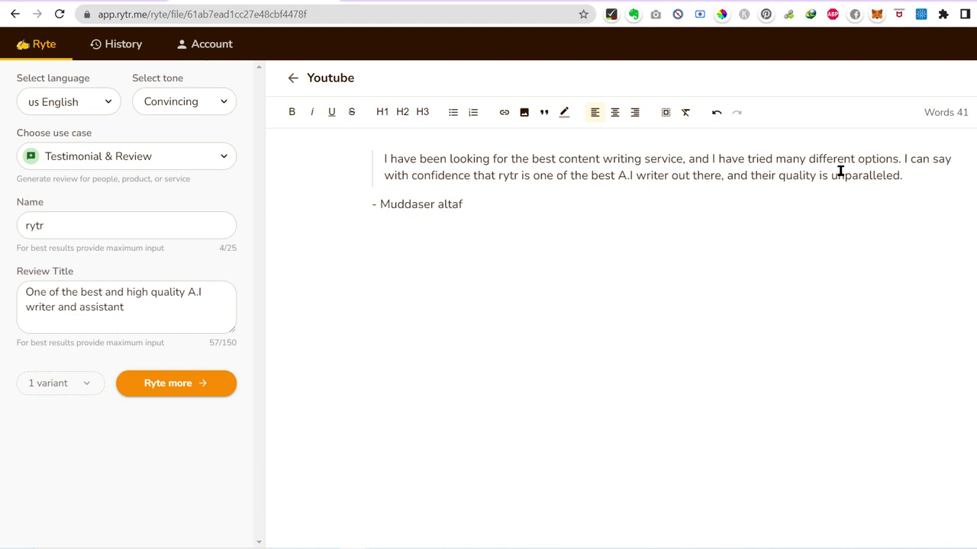
- Set the name to "HP Gaming Laptop S112" and the review title to "Best gaming laptop in budget"
double_click(75, 223)
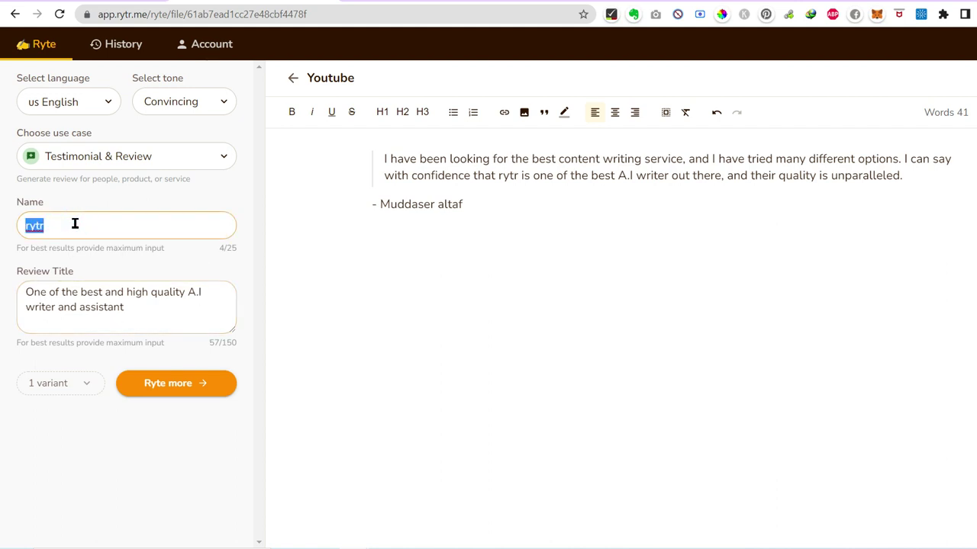
type("HP Gaming Laptop")
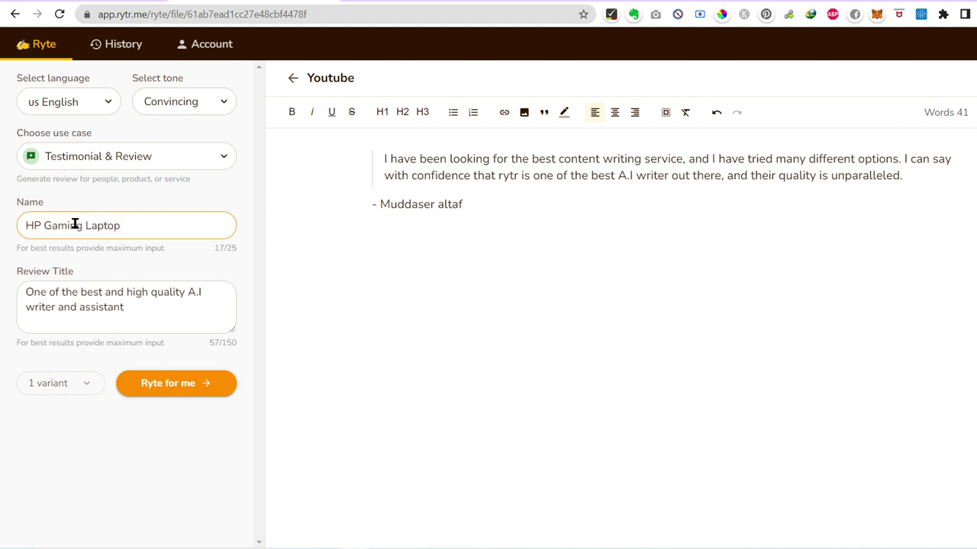
type(" S112")
triple_click(105, 299)
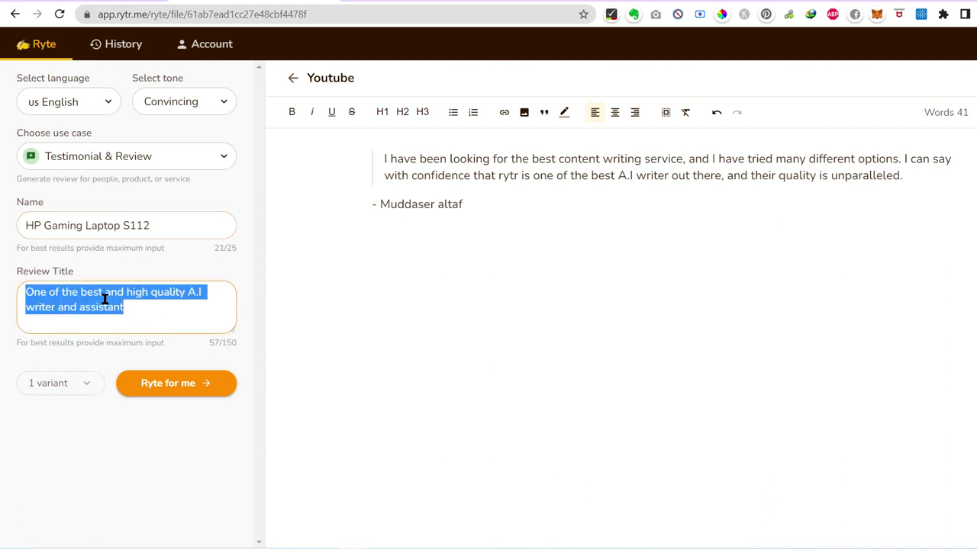
type("Best gaming")
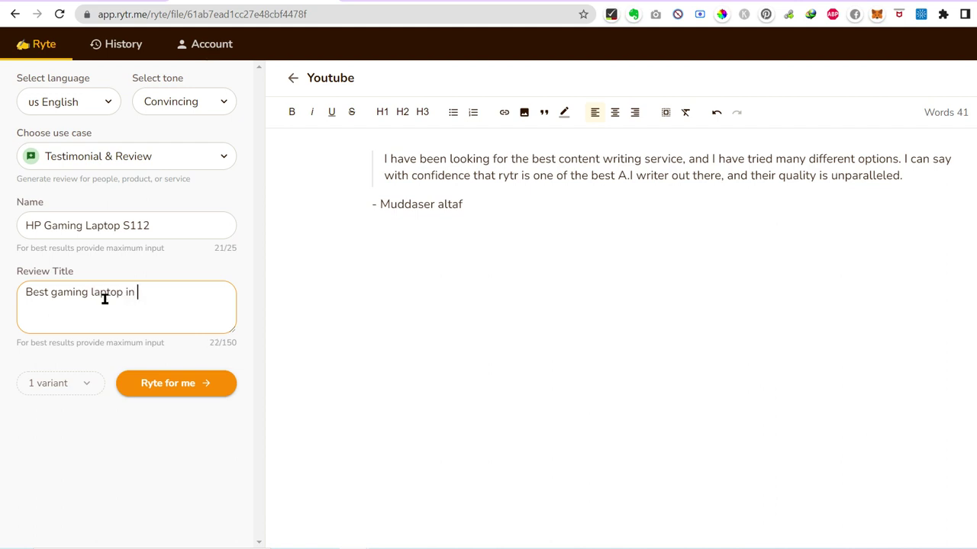
type("laptop in budget")
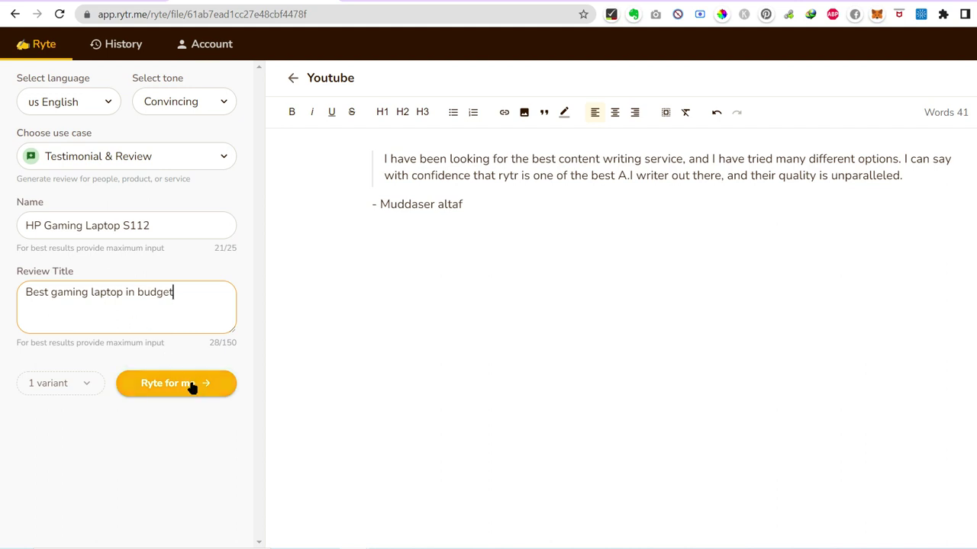
- Clear the rytr testimonial from the document and generate a review for the HP gaming laptop
left_click_drag(379, 146, 392, 276)
key("BackSpace")
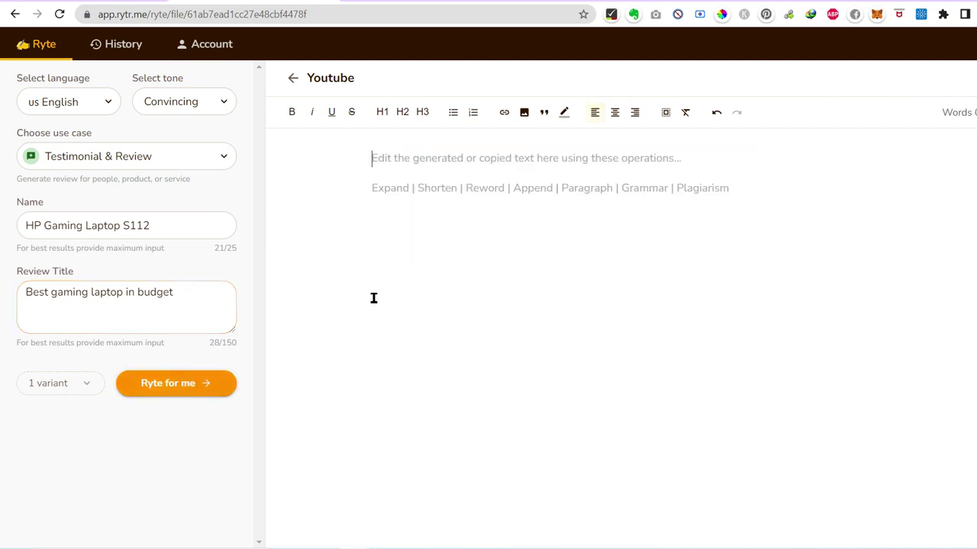
left_click(164, 397)
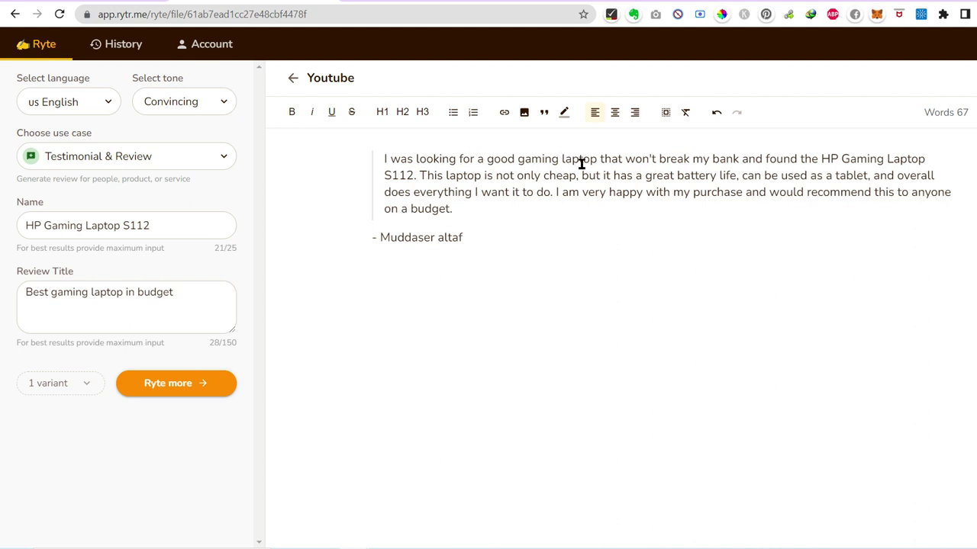
- Read through the generated HP laptop review and look at the available use cases
left_click(734, 158)
left_click(499, 279)
key("ctrl+a")
left_click(377, 345)
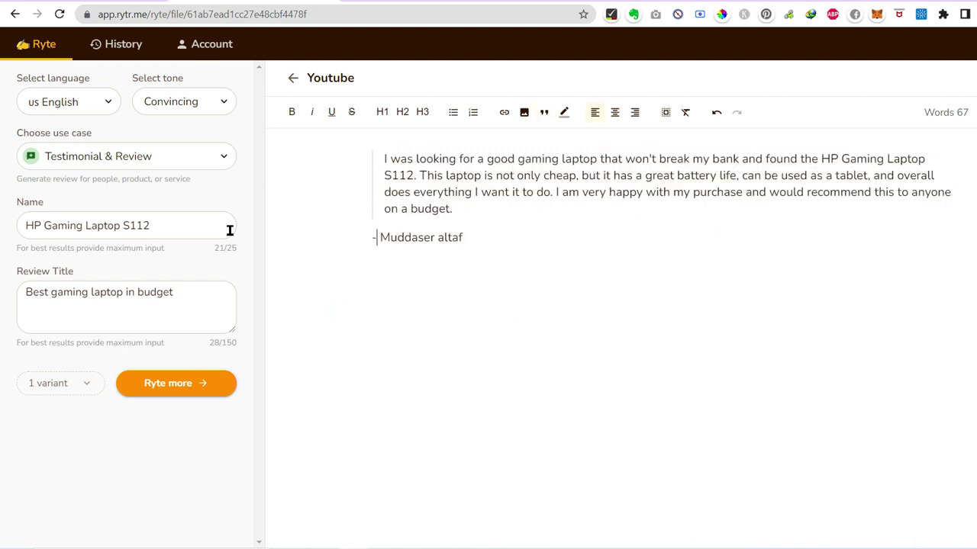
left_click(166, 155)
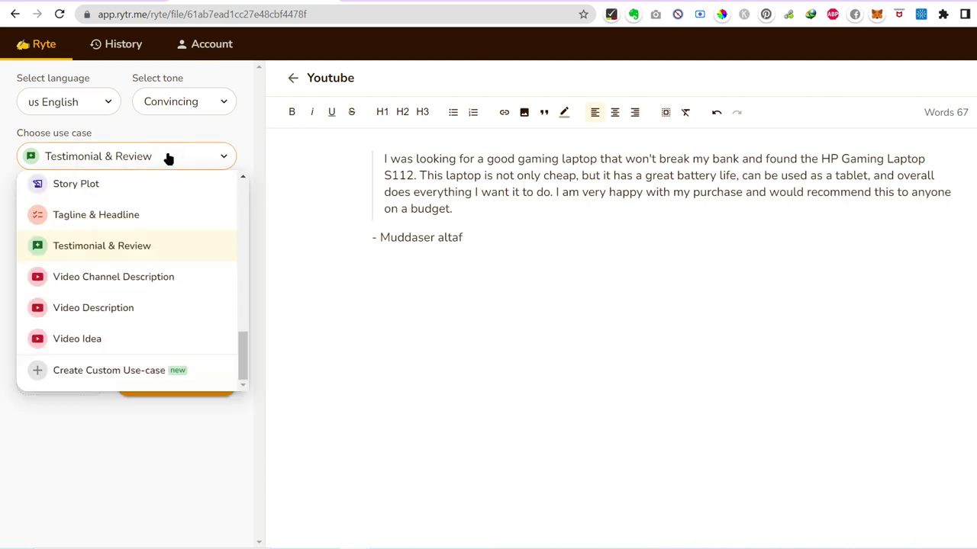
- Delete the HP laptop review from the document
left_click(429, 240)
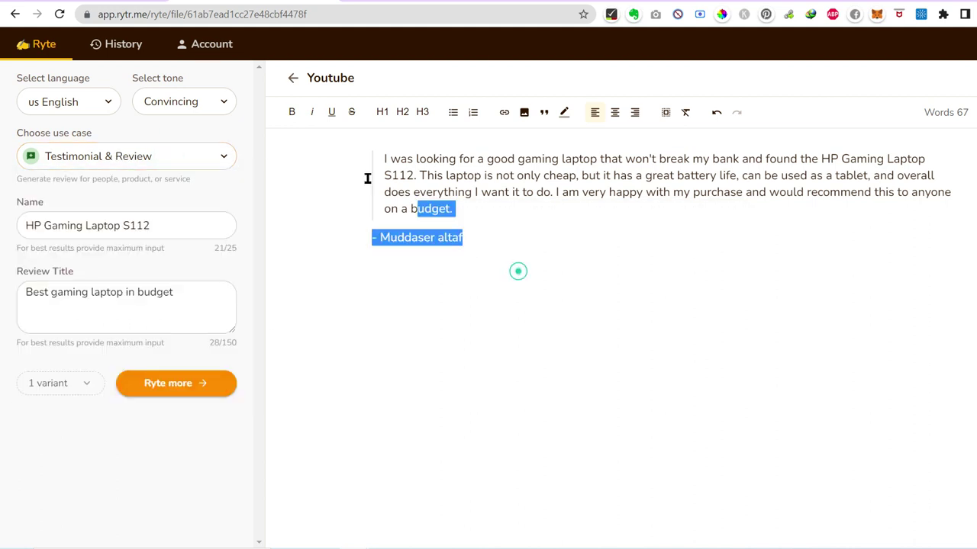
key("ctrl+a")
key("BackSpace")
- Set the name to "Helping orange" and the review title to "Best online earning youtube channel"
left_click(97, 235)
double_click(99, 227)
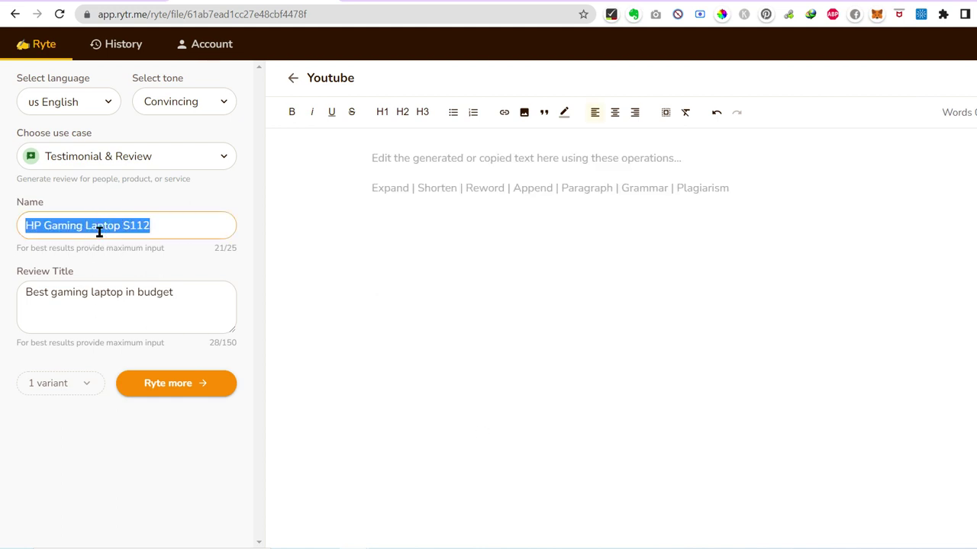
type("Helping orange")
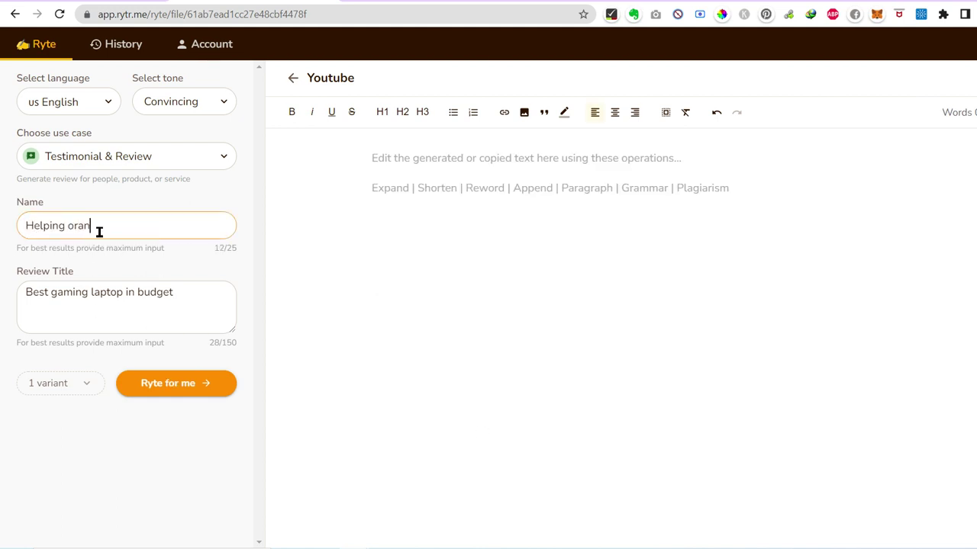
triple_click(83, 292)
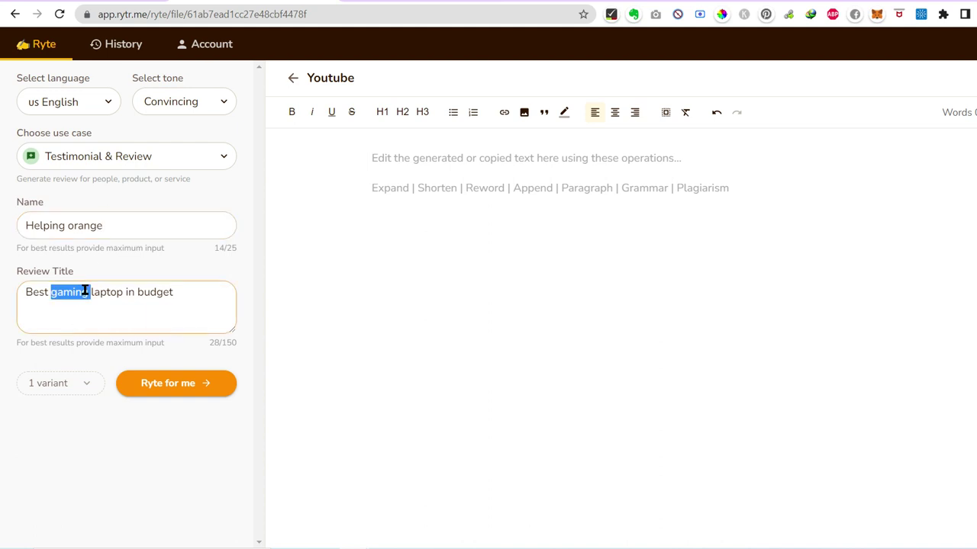
type("Best onlin")
key("BackSpace")
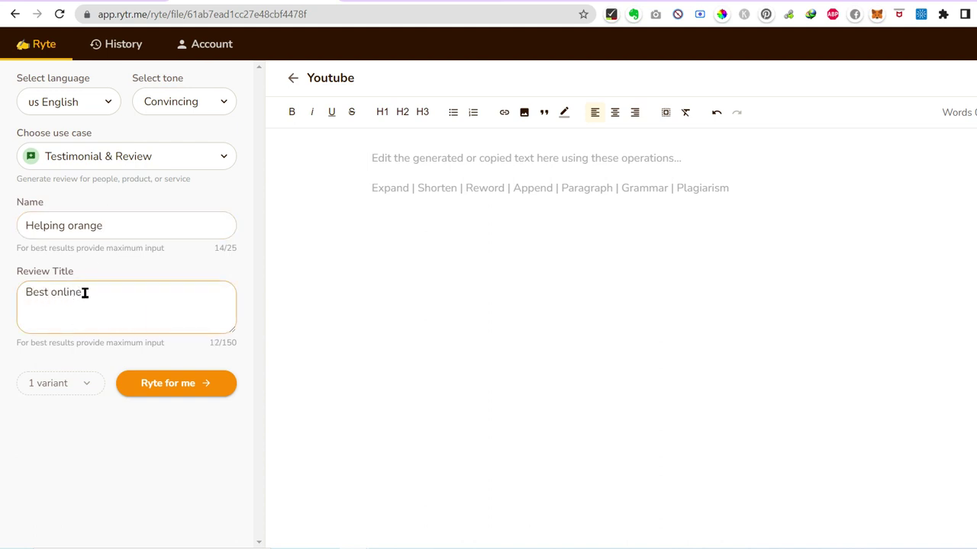
type("ne earning youtube channel")
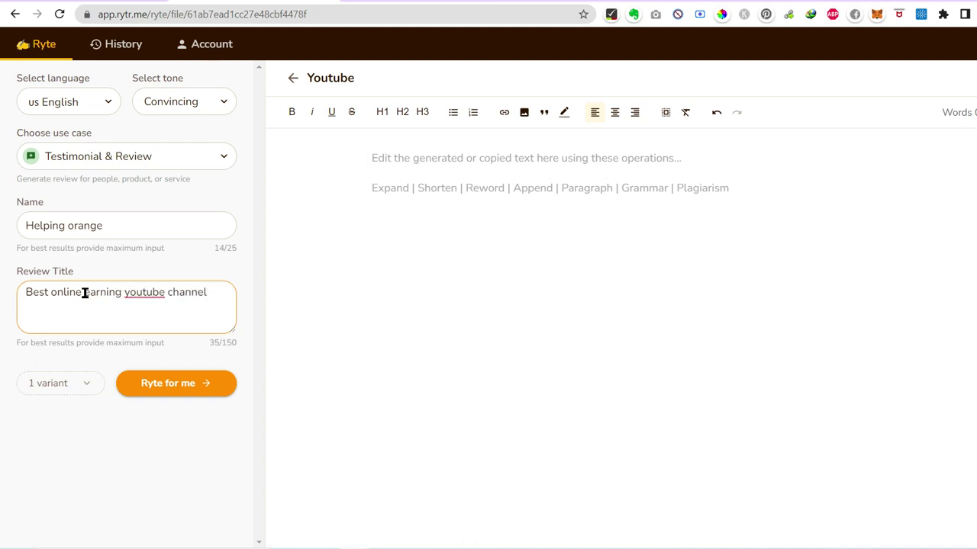
- Generate two reviews of the Helping orange channel one after the other and delete the first one with its signature
left_click(185, 384)
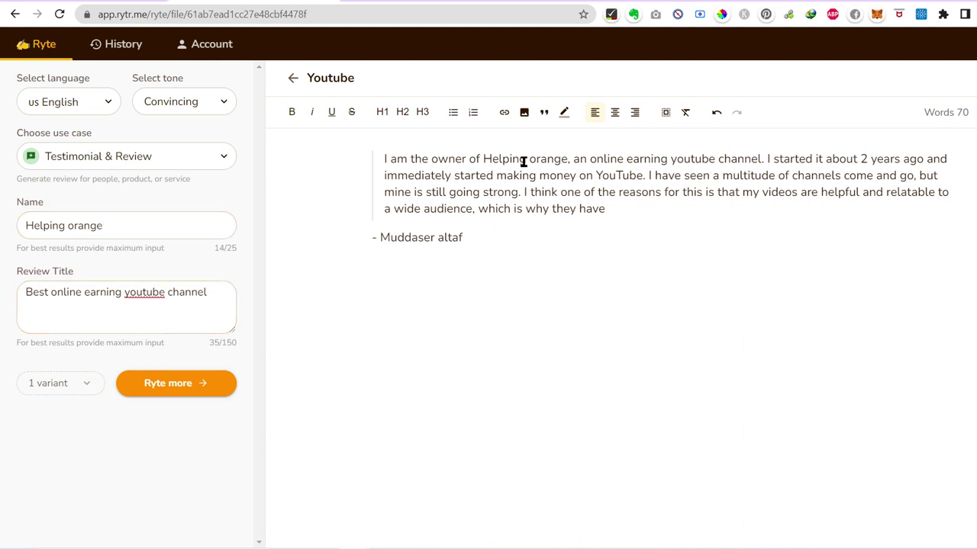
left_click(549, 283)
left_click(203, 383)
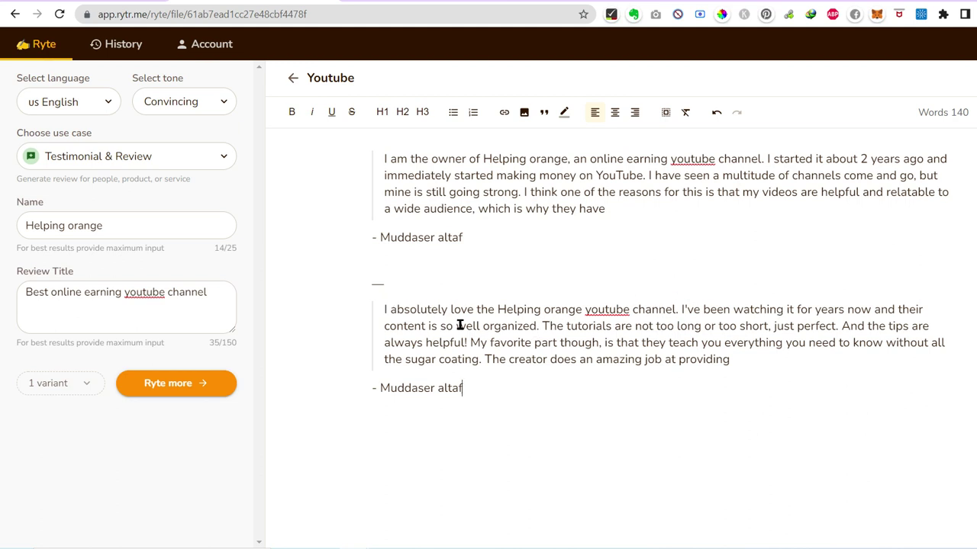
left_click_drag(476, 224, 344, 145)
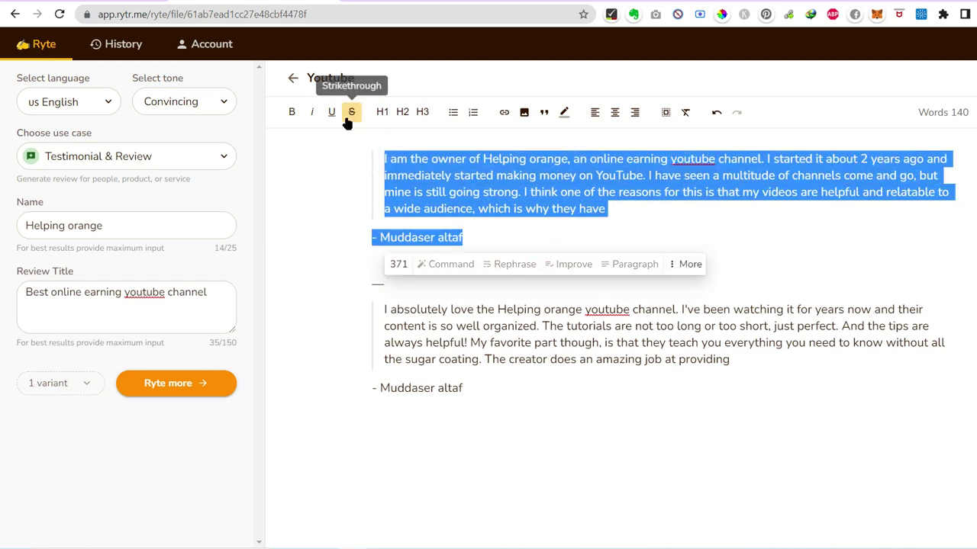
key("BackSpace")
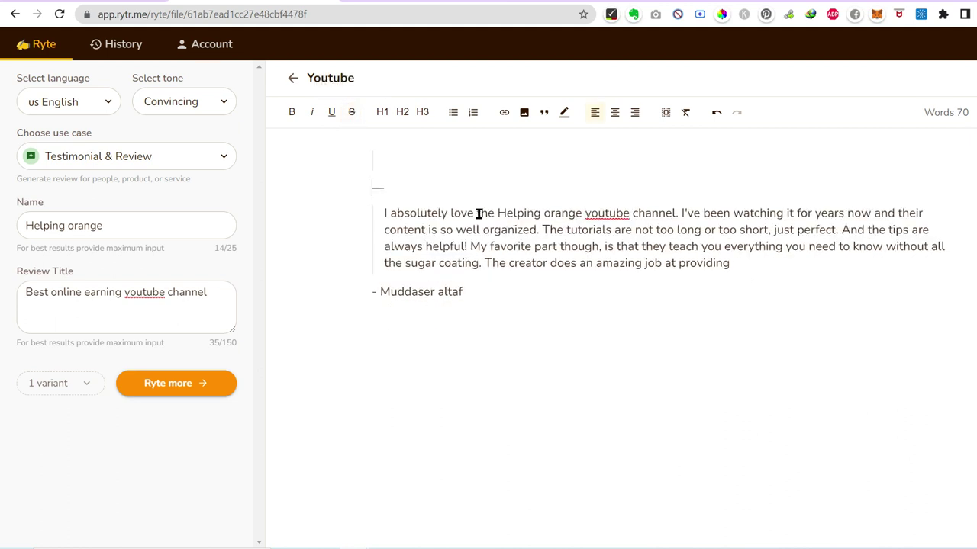
- Replace "years" with "months" in the first line of the remaining Helping orange review
left_click_drag(498, 213, 672, 213)
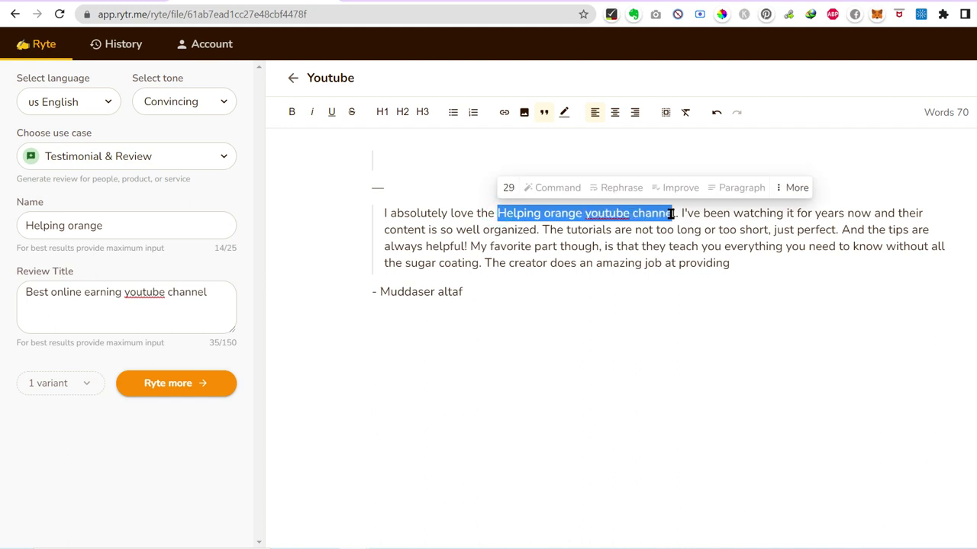
double_click(831, 215)
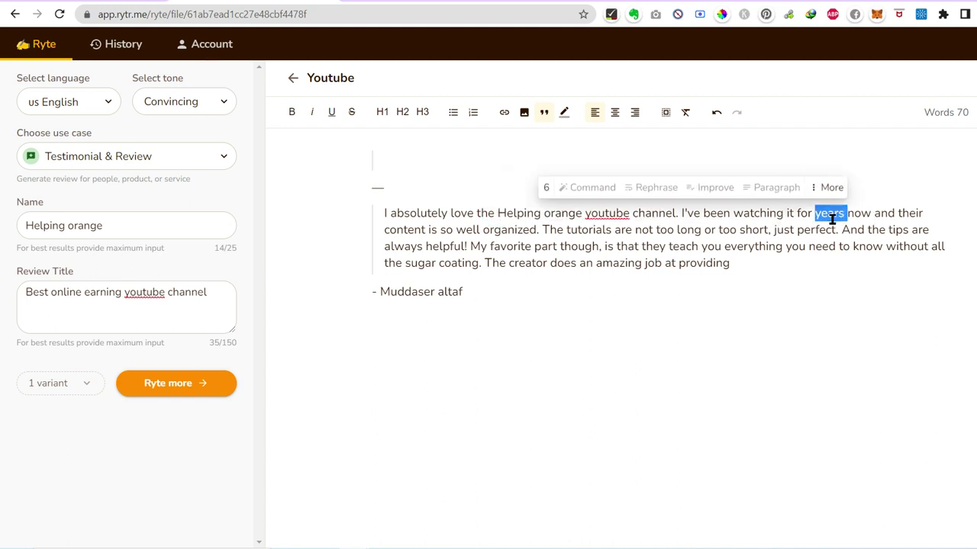
type("month")
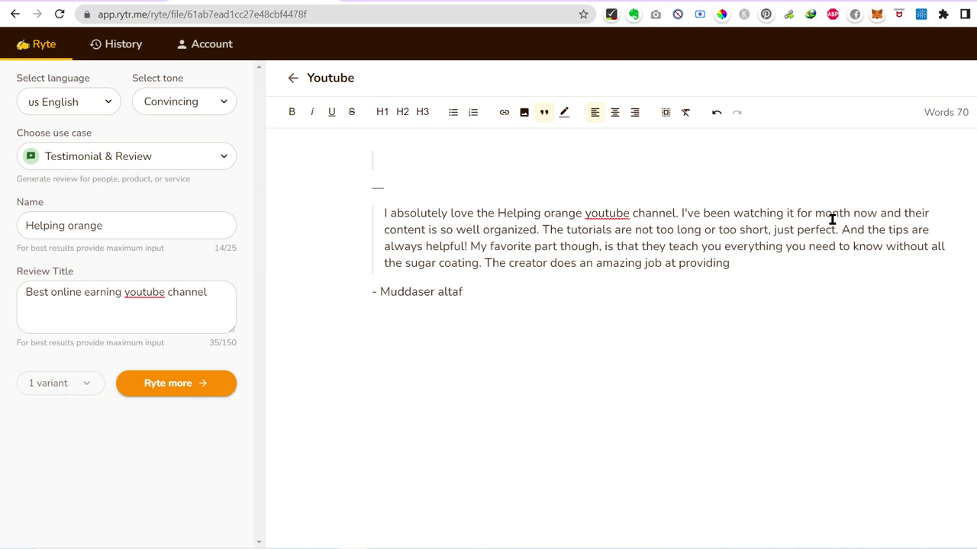
key("BackSpace")
type("s")
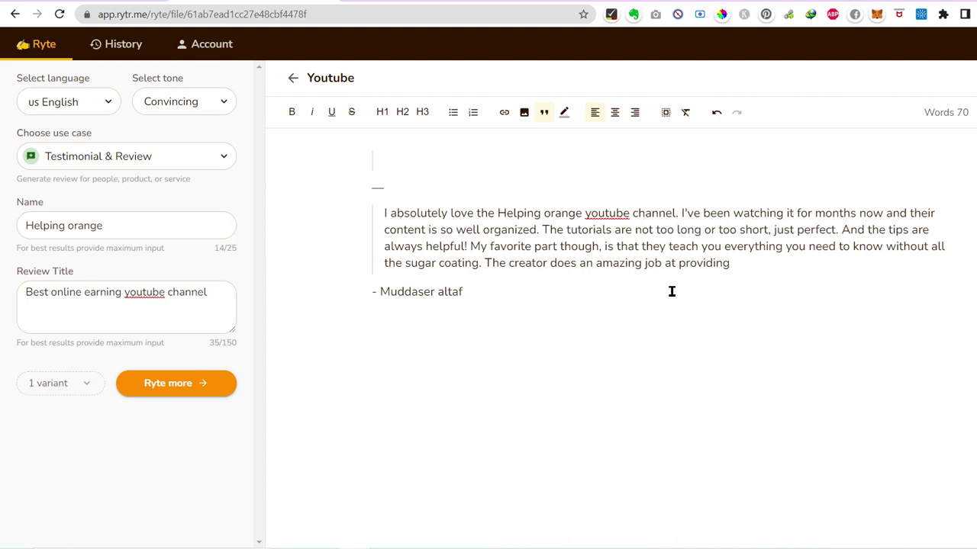
- Choose the SEO Meta Description use case and delete the Helping orange review with its signature from the document
left_click(115, 156)
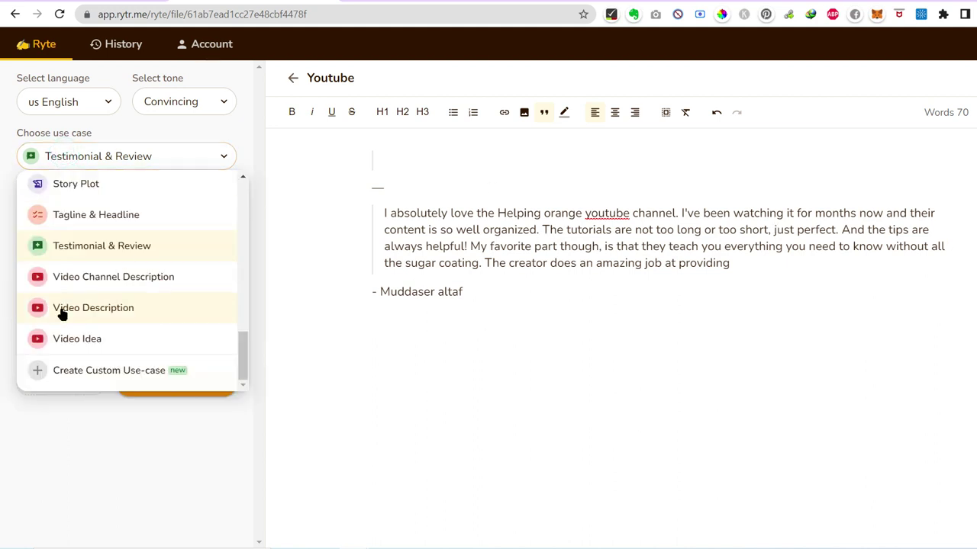
scroll(76, 302, "up", 5)
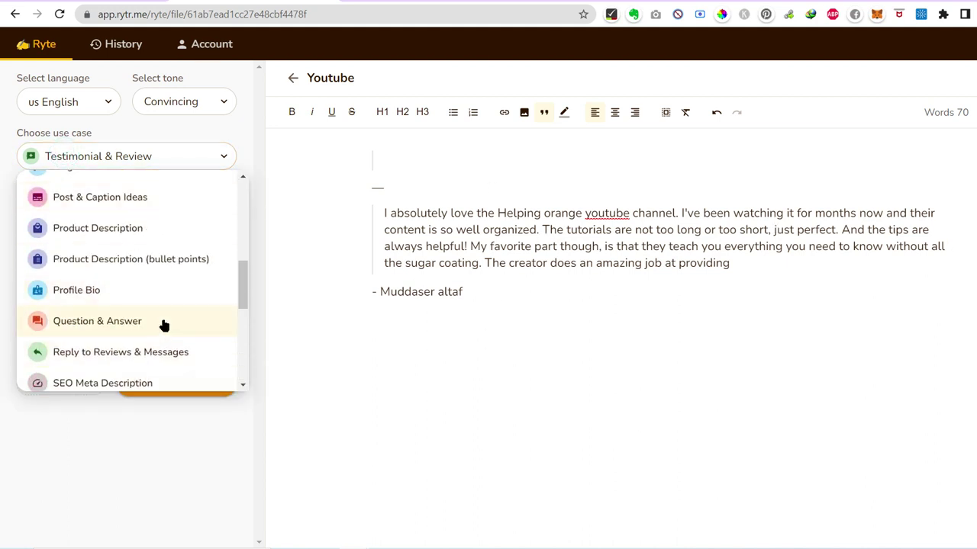
left_click_drag(246, 294, 243, 308)
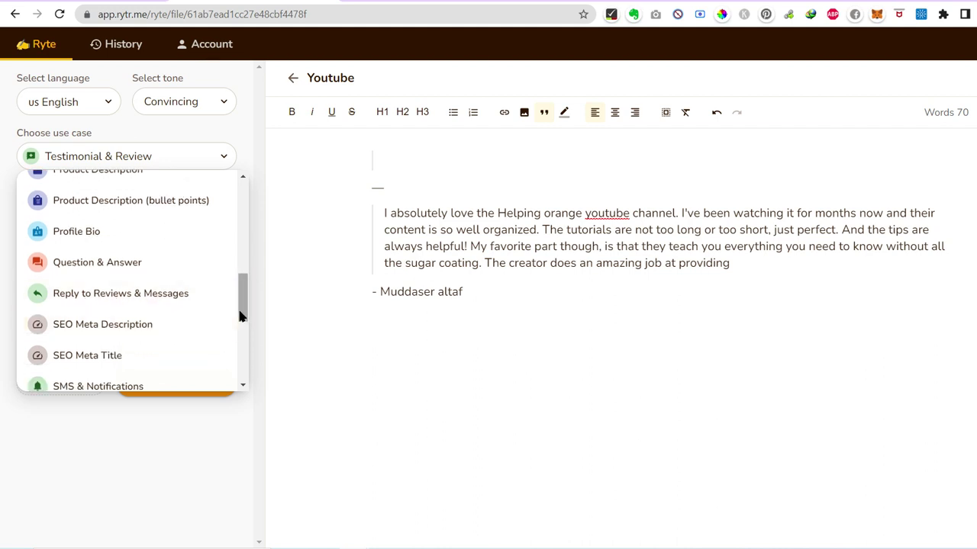
left_click_drag(238, 307, 242, 313)
left_click(149, 322)
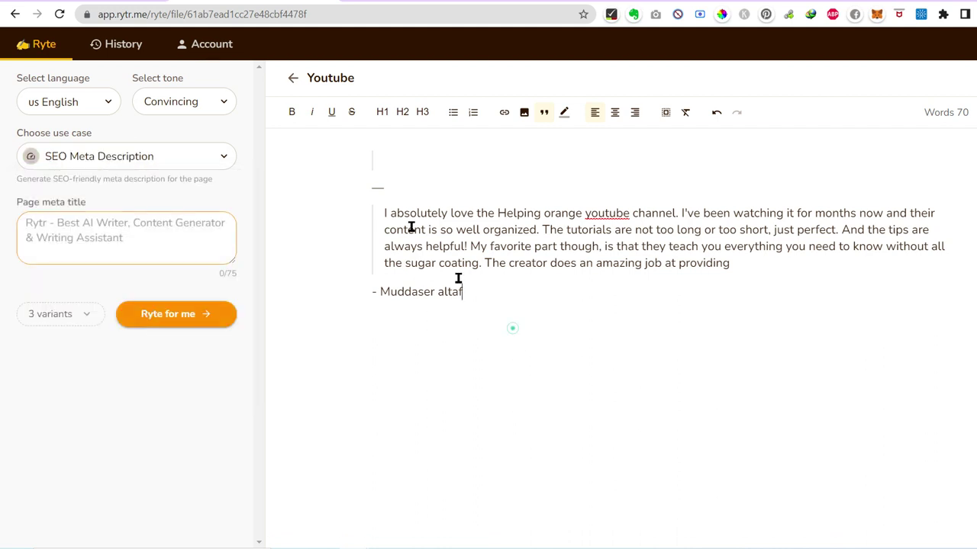
left_click_drag(464, 292, 358, 160)
key("BackSpace")
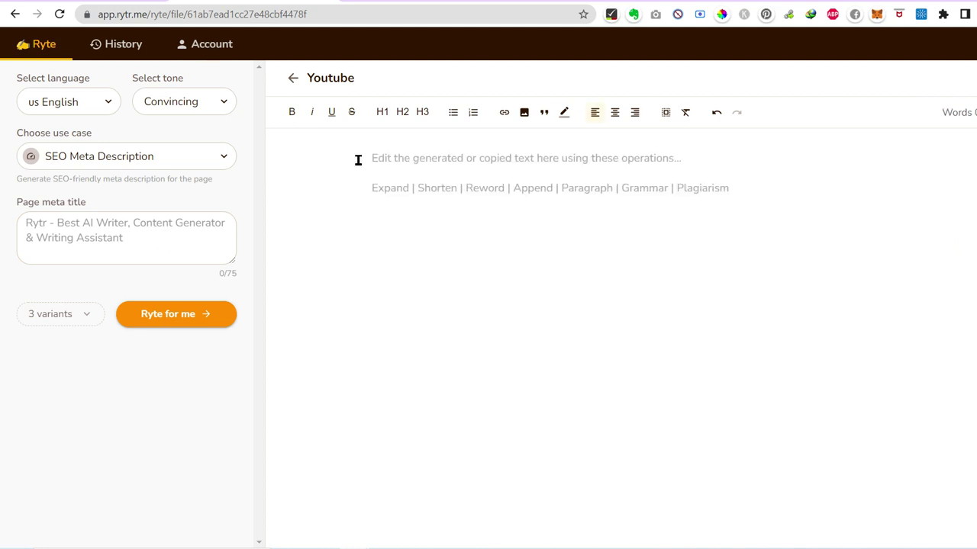
- Enter "Best gaming chair under 300$" as the page meta title
left_click(86, 215)
type("Bes")
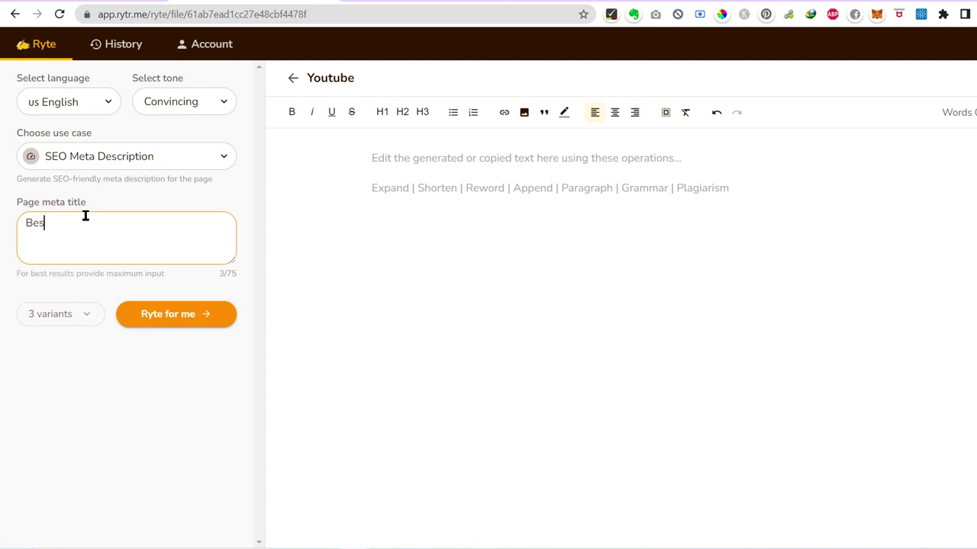
type("t gaming change")
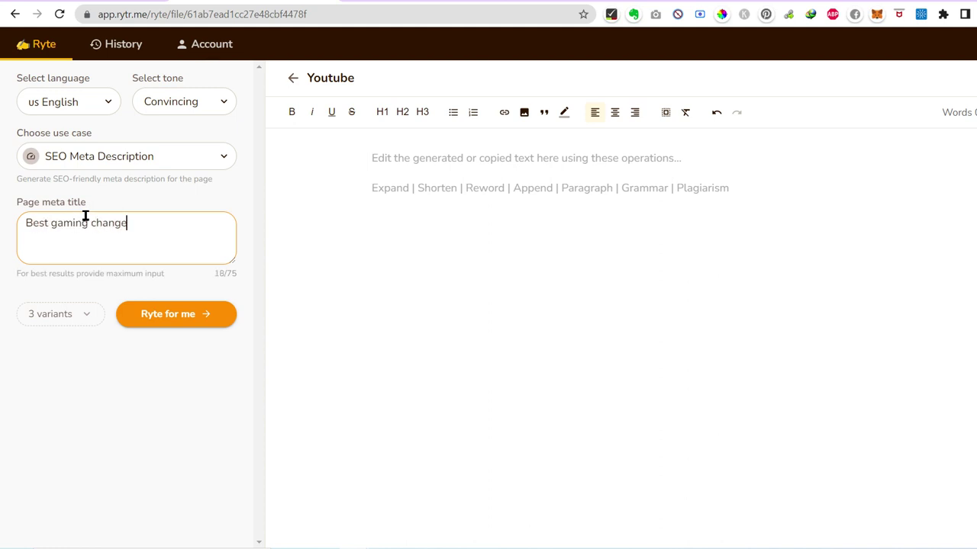
type("ne")
key("BackSpace")
key("BackSpace")
type("ir under 200$")
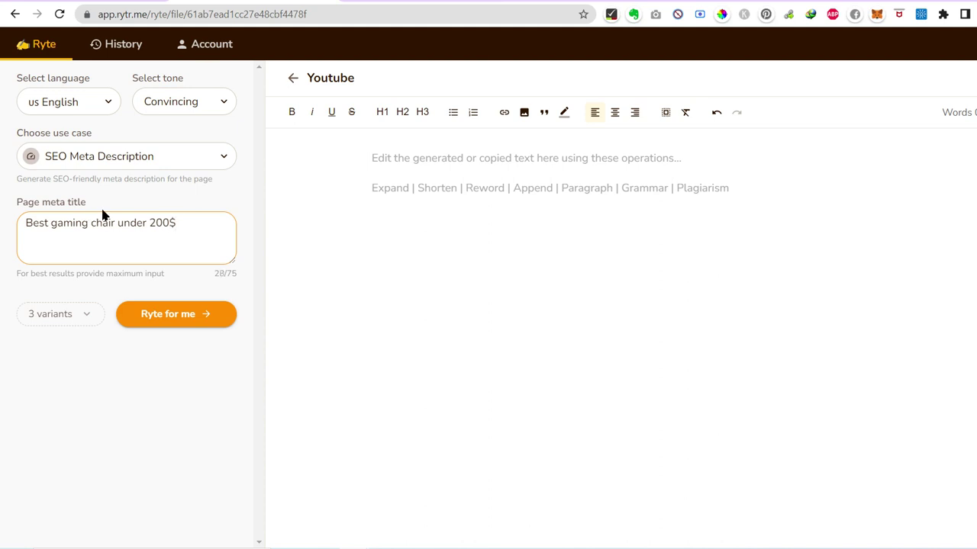
left_click_drag(156, 223, 150, 223)
type("3")
- Set the output to 1 variant and generate three gaming chair meta descriptions one after the other
left_click(79, 316)
left_click(48, 342)
left_click(144, 319)
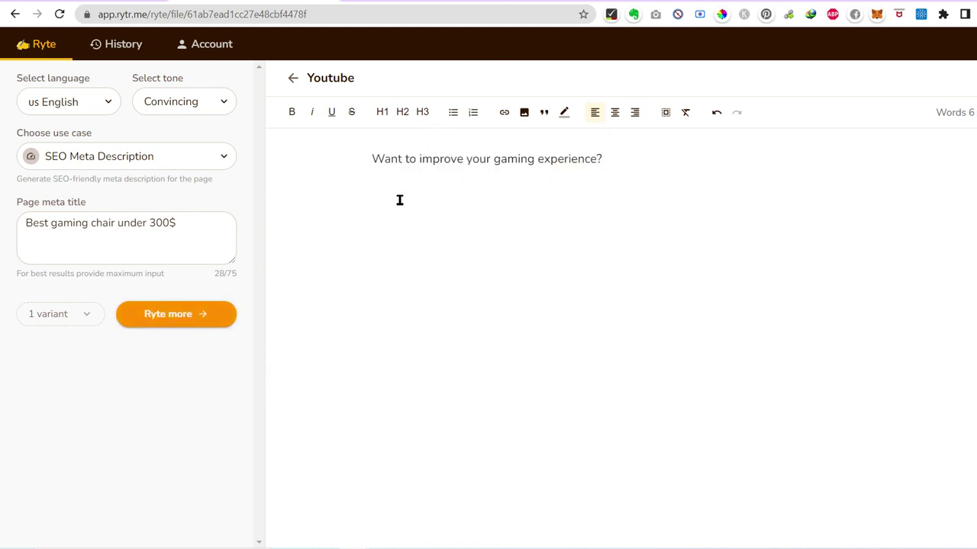
left_click(173, 319)
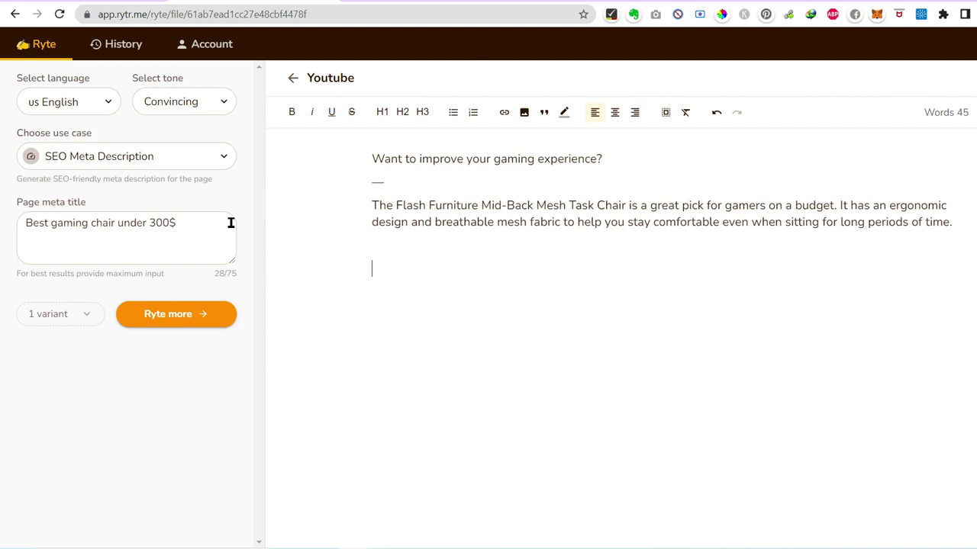
left_click(149, 319)
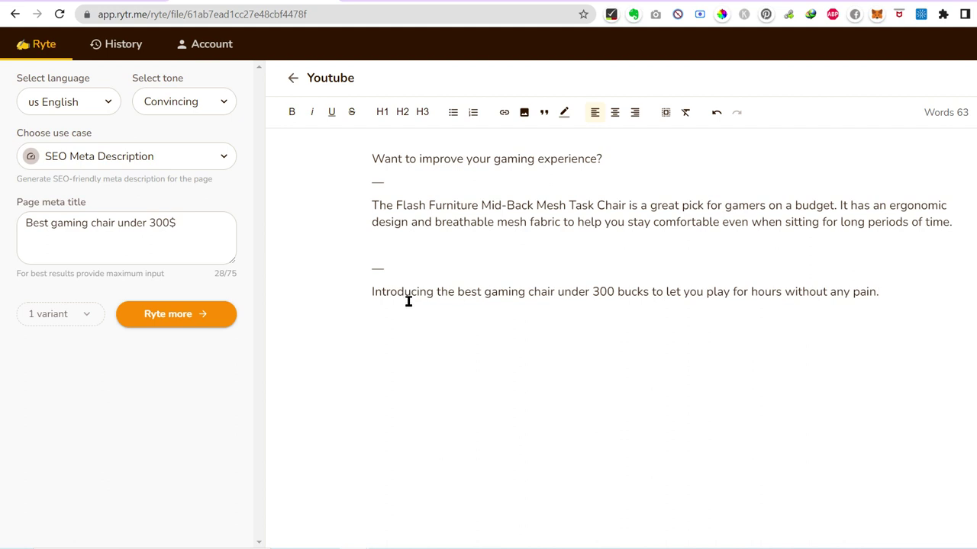
left_click_drag(398, 291, 372, 291)
left_click_drag(579, 279, 881, 292)
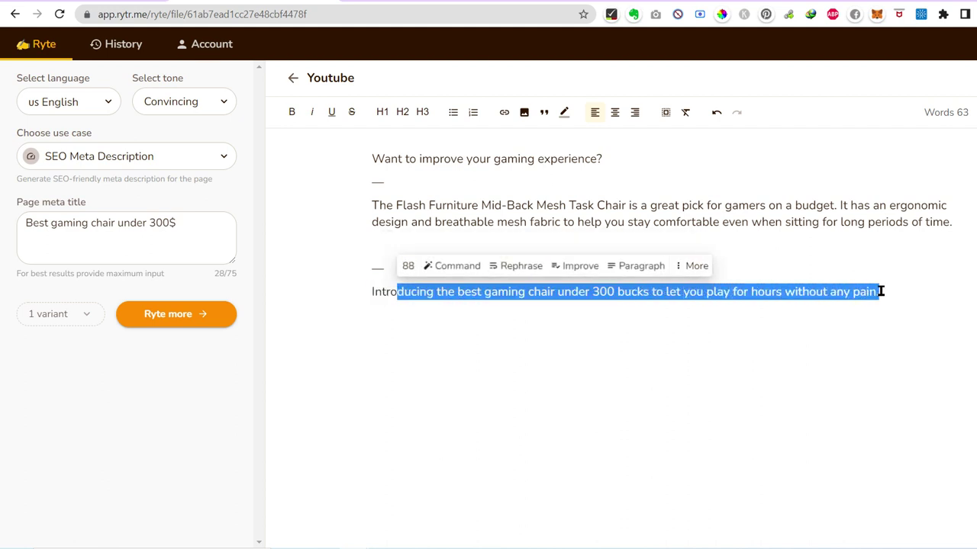
left_click(923, 299)
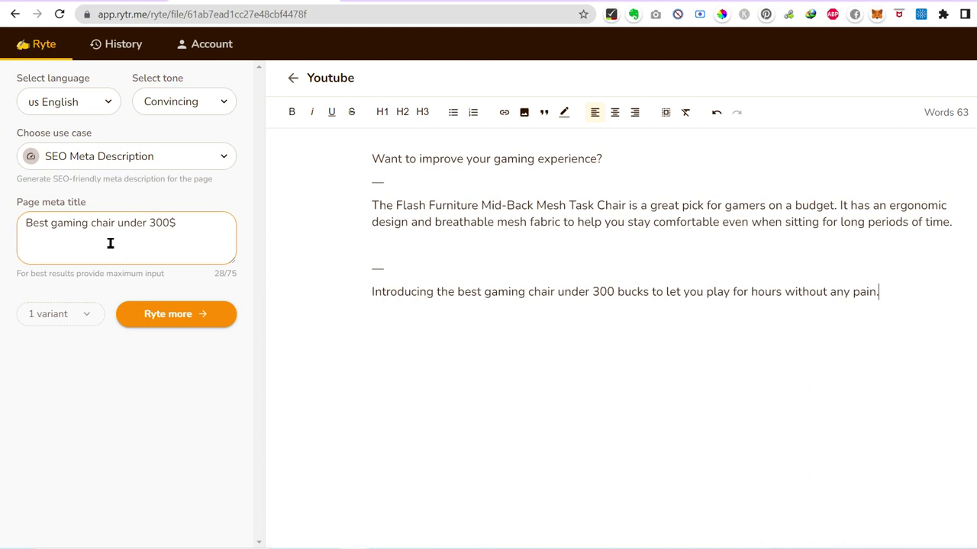
- Choose the Product Description use case and delete all the gaming chair meta descriptions from the document
left_click(194, 156)
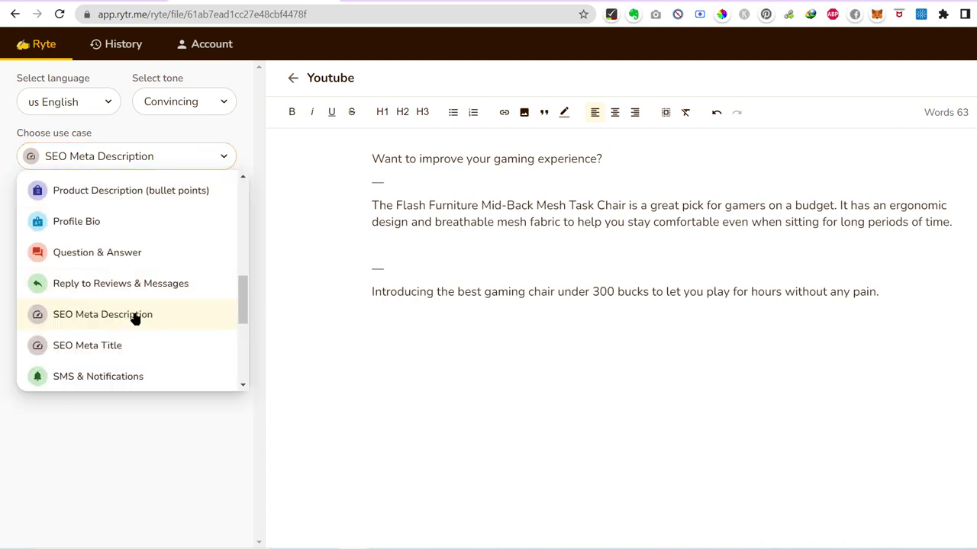
scroll(135, 321, "down", 3)
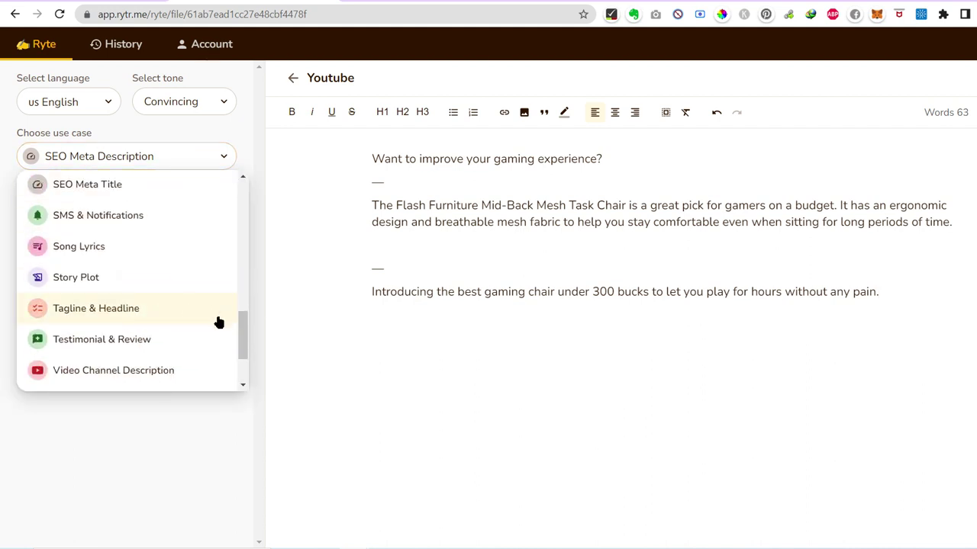
left_click_drag(240, 328, 242, 282)
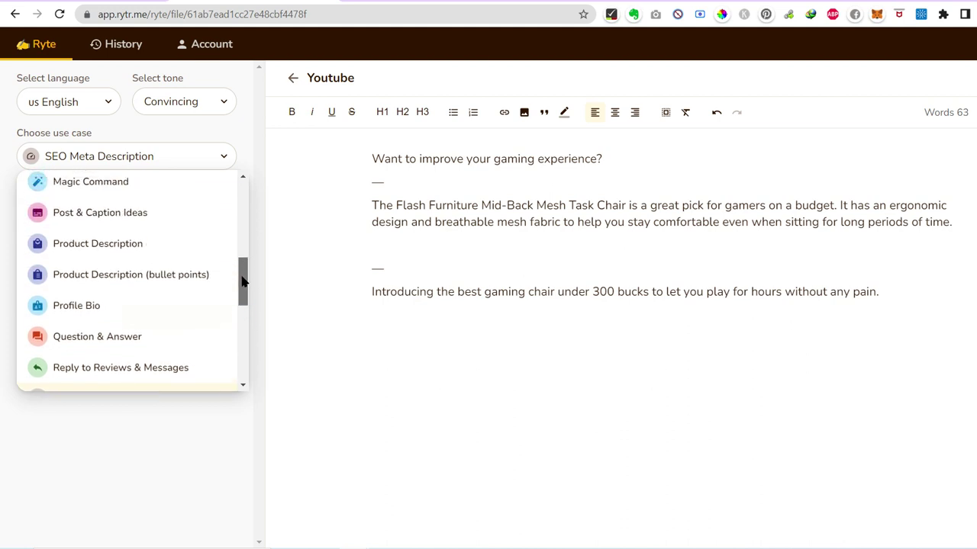
left_click(195, 255)
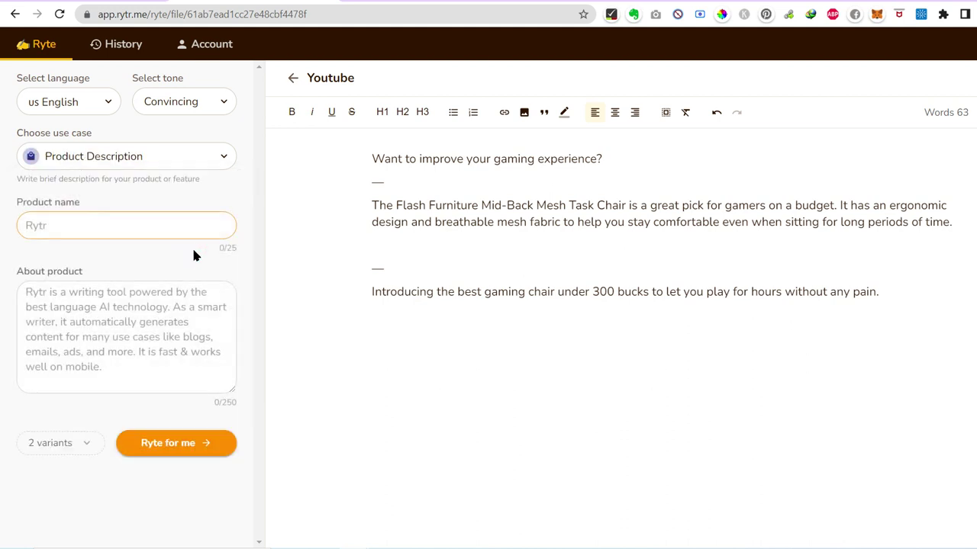
key("ctrl+a")
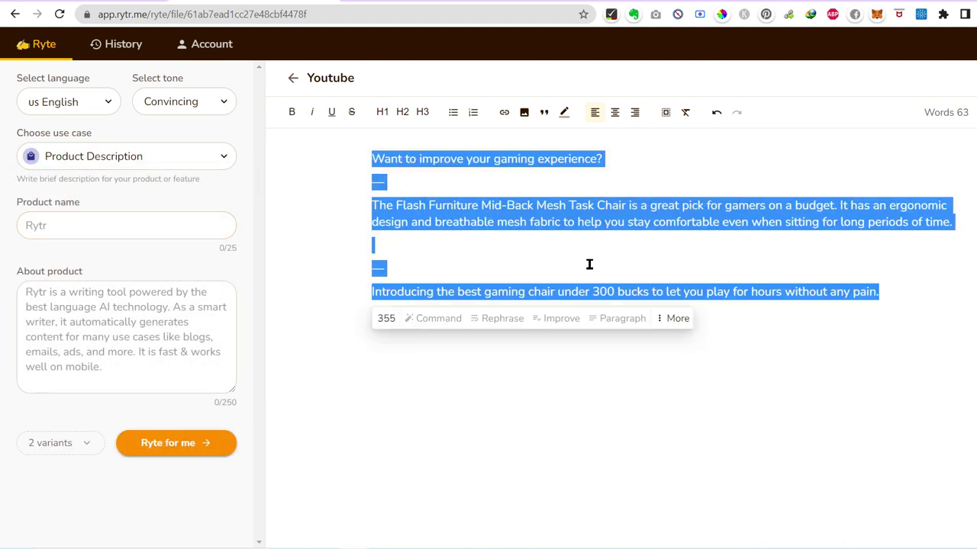
key("BackSpace")
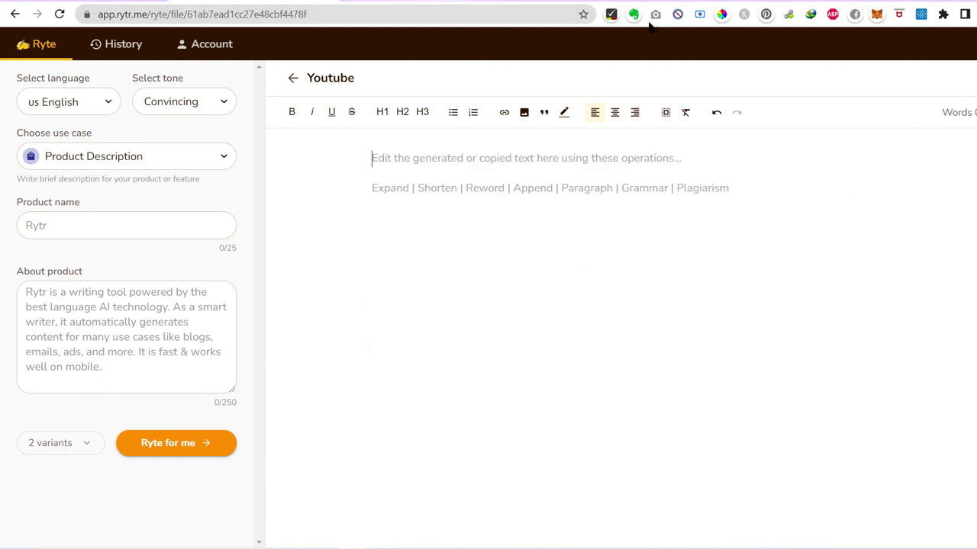
- Go to amazon.com in a new browser tab and view the recently viewed one-handed serving tray's product page
key("ctrl+t")
type("ama")
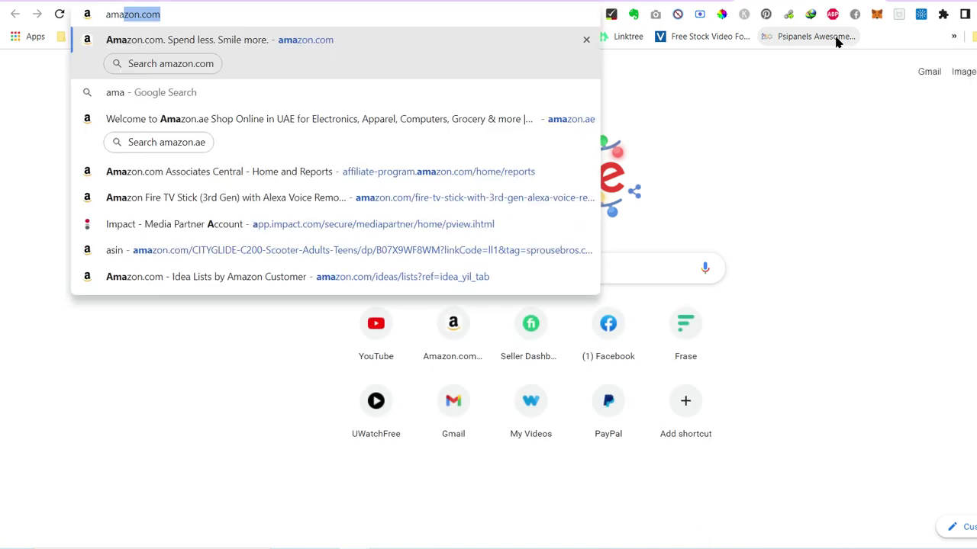
key("Return")
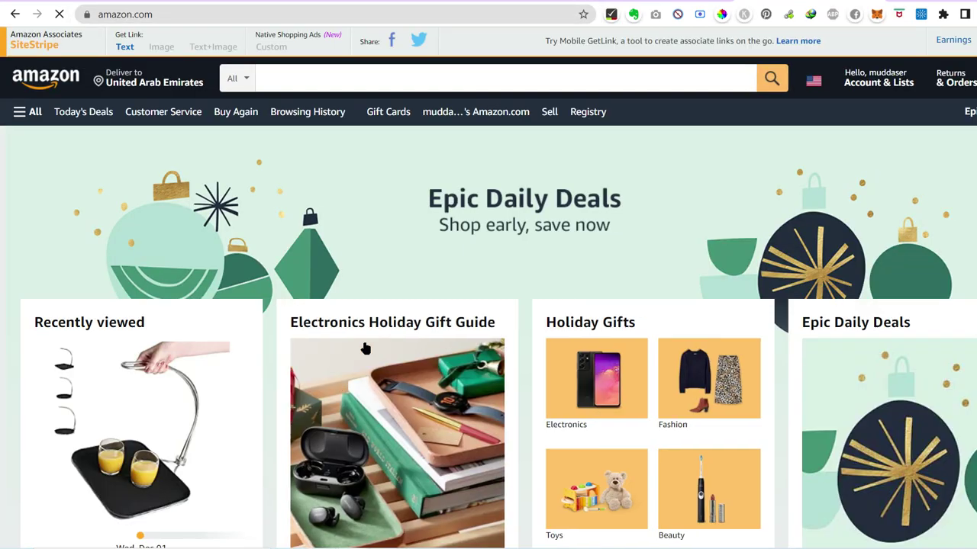
left_click(120, 394)
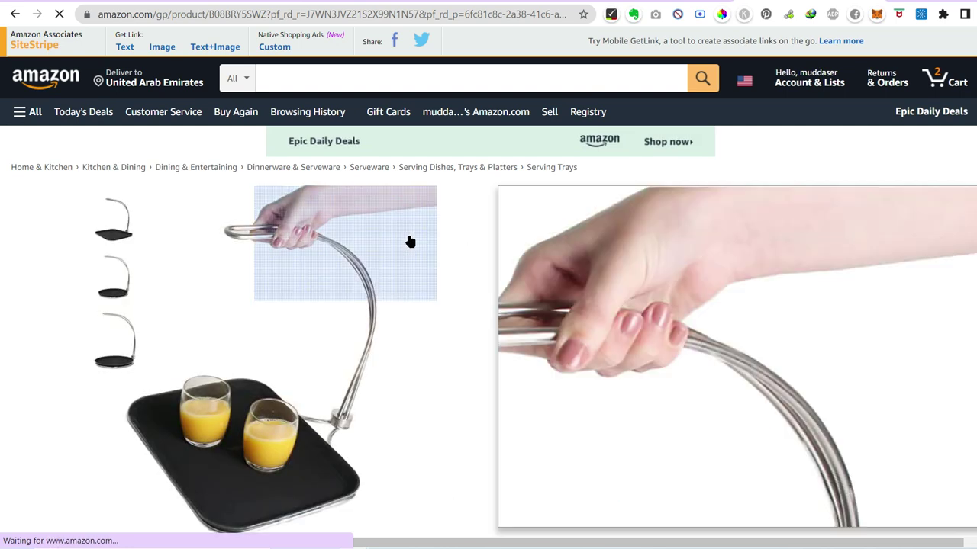
scroll(407, 239, "down", 5)
scroll(410, 242, "down", 15)
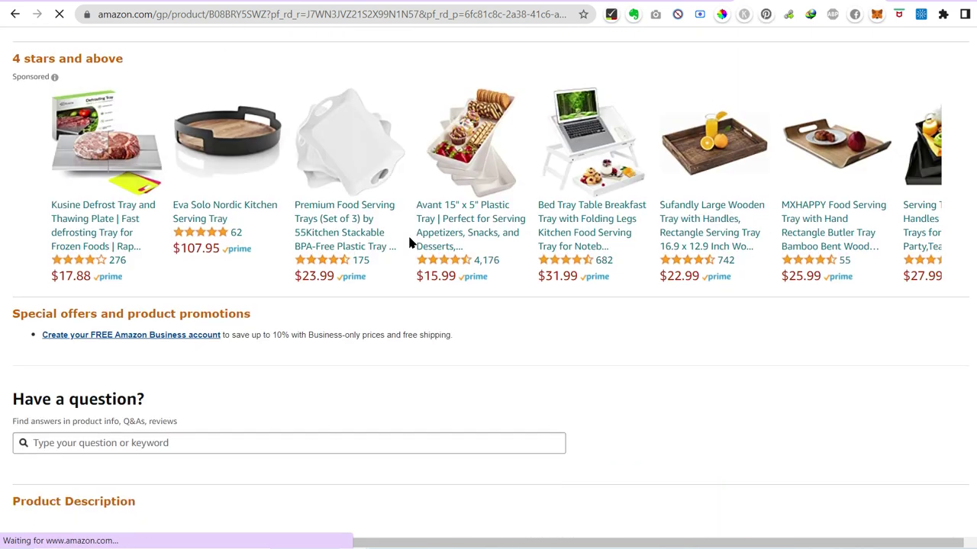
scroll(407, 236, "up", 20)
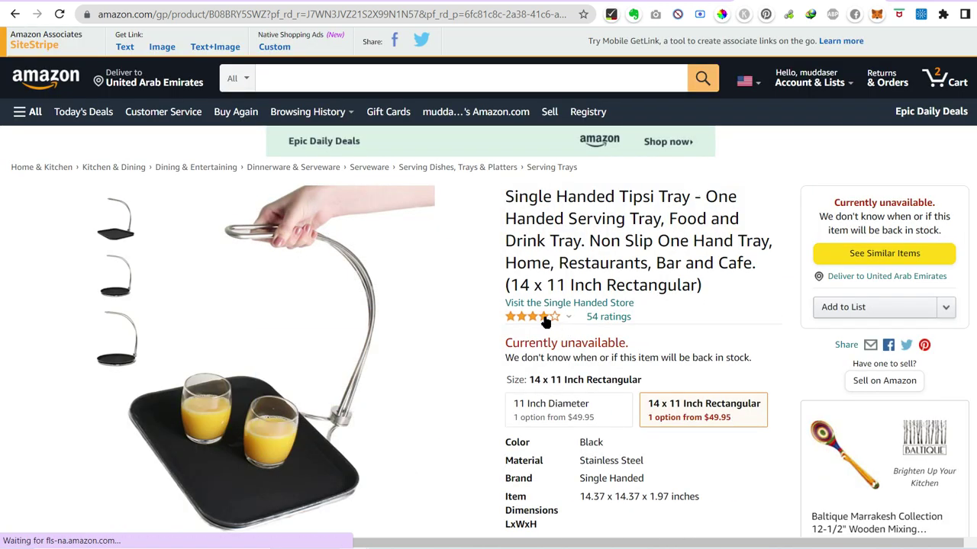
- Go to the tray's customer reviews and copy the full text of the top review titled "Fantastic Item!!!"
left_click(597, 317)
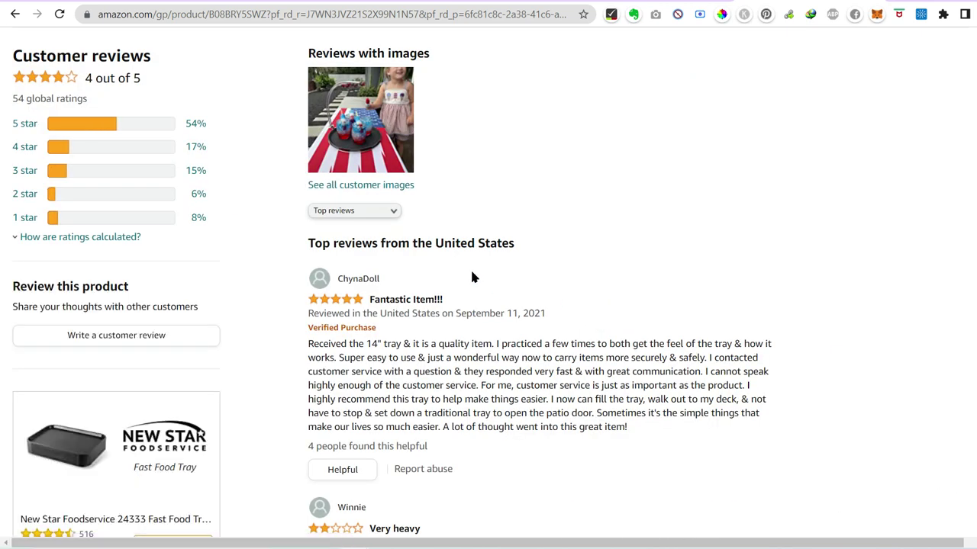
scroll(470, 268, "down", 2)
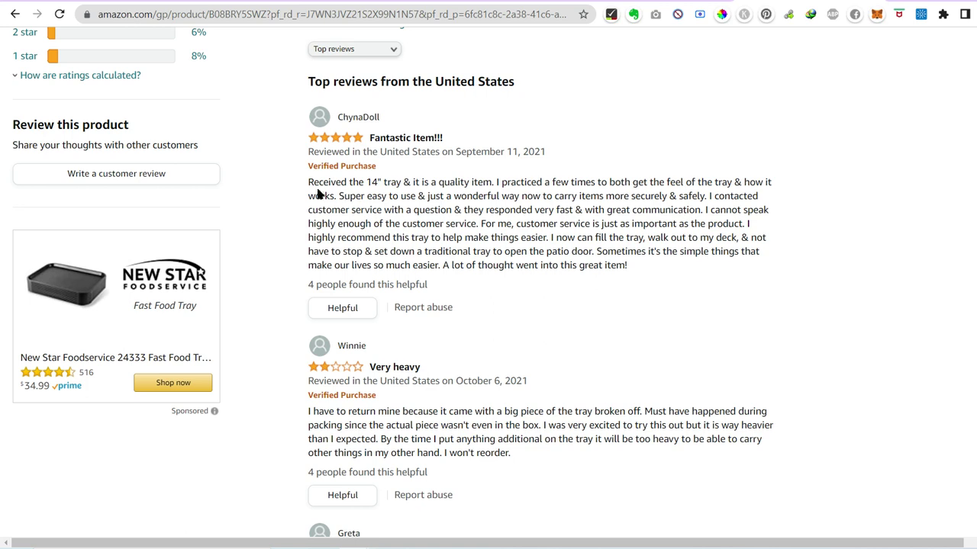
left_click_drag(309, 180, 659, 269)
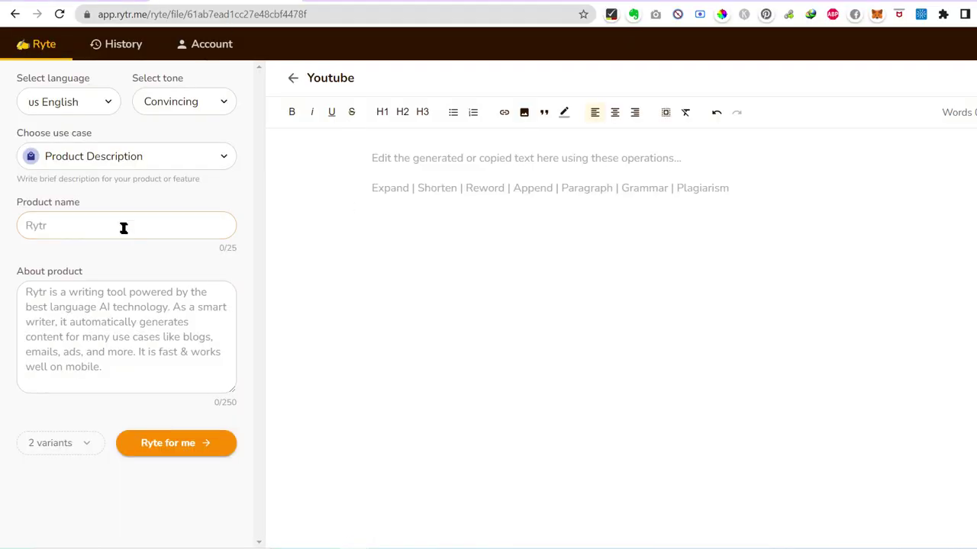
- Paste the copied review into Rytr's product details and delete the cut-off customer service sentence at its end
left_click(136, 334)
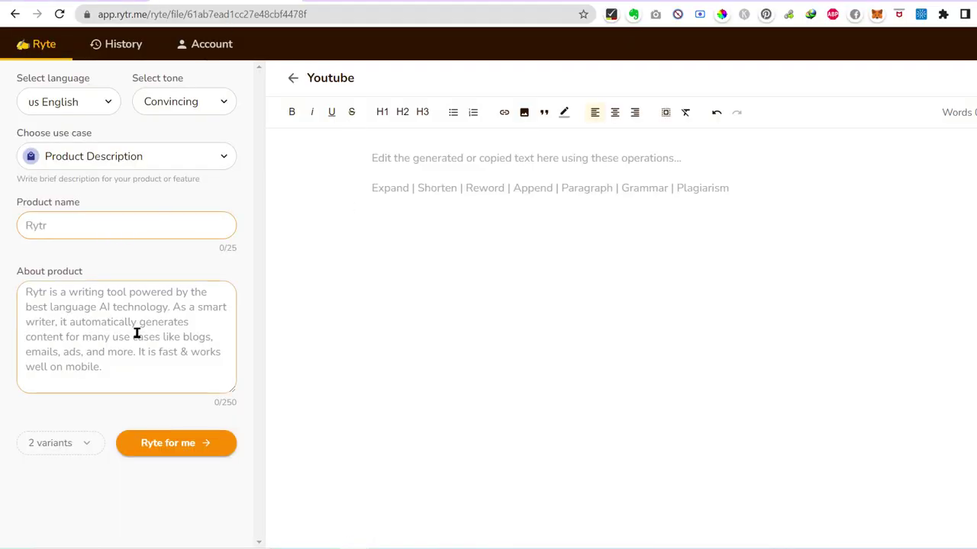
type("Received the 14\" tray & it is a quality item. I practiced a few times to both get the feel of the tray & how it works. Super easy to use & just a wonderful way now to carry items more securely & safely. I contacted customer service with a question &")
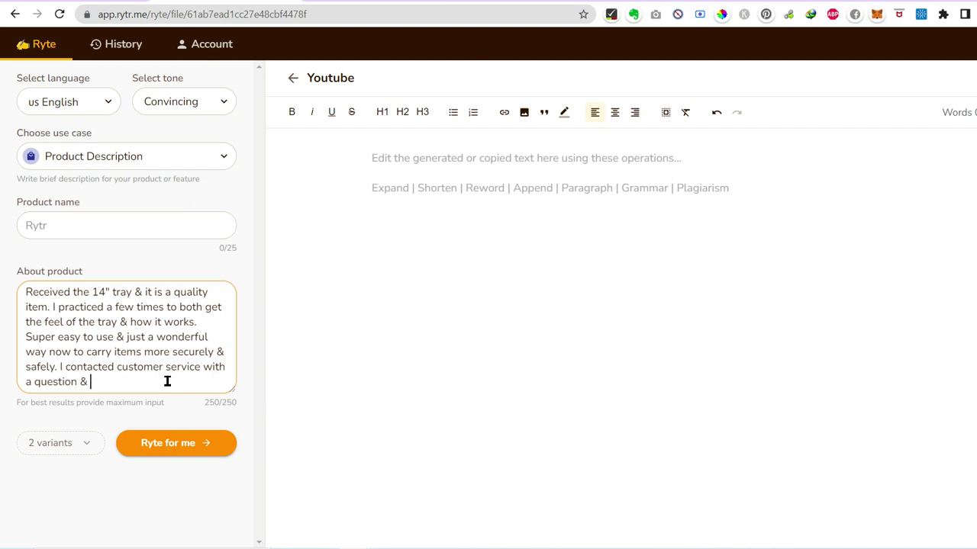
left_click_drag(105, 380, 59, 368)
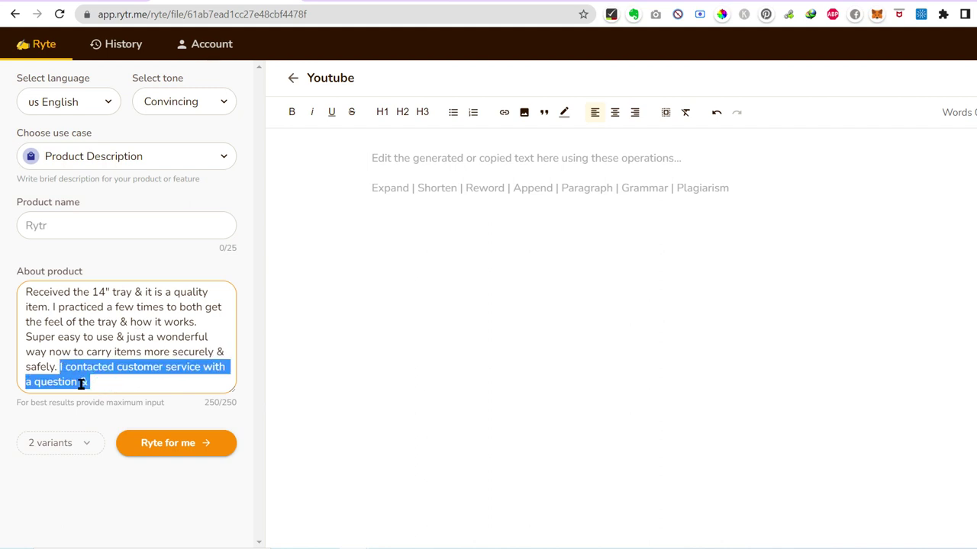
key("BackSpace")
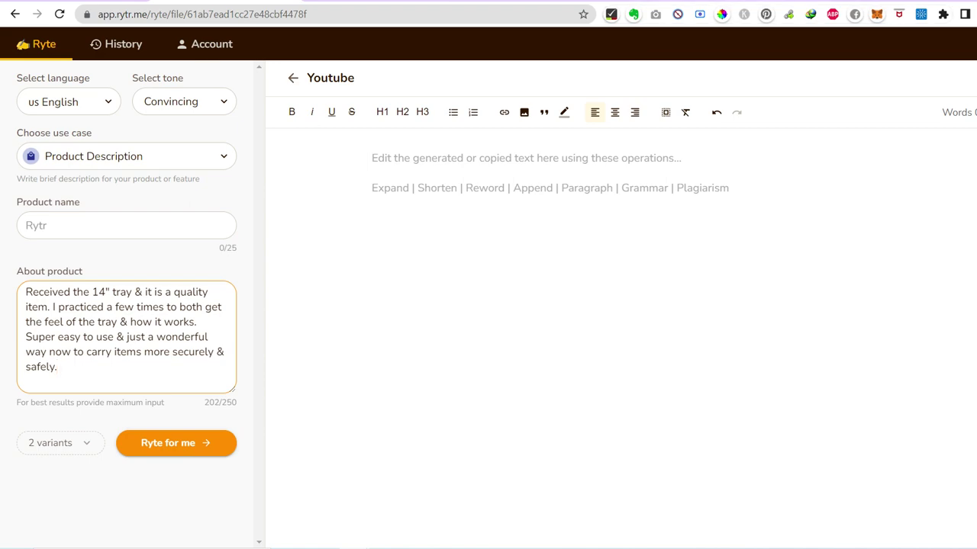
- Copy "Tipsi Tray" from the title on the Amazon product page and paste it as the product name in Rytr
left_click(638, 1)
scroll(521, 227, "up", 10)
scroll(520, 224, "up", 15)
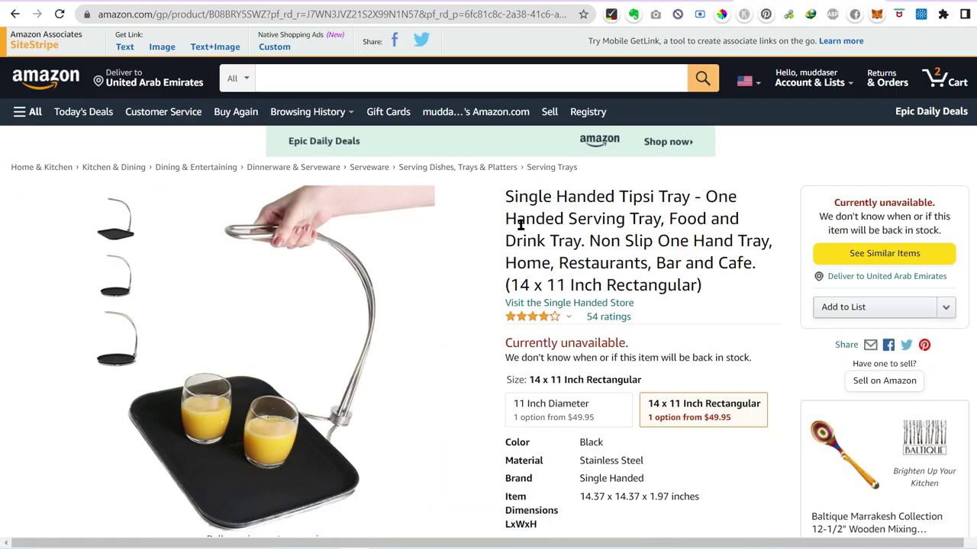
left_click_drag(619, 195, 687, 198)
key("ctrl+c")
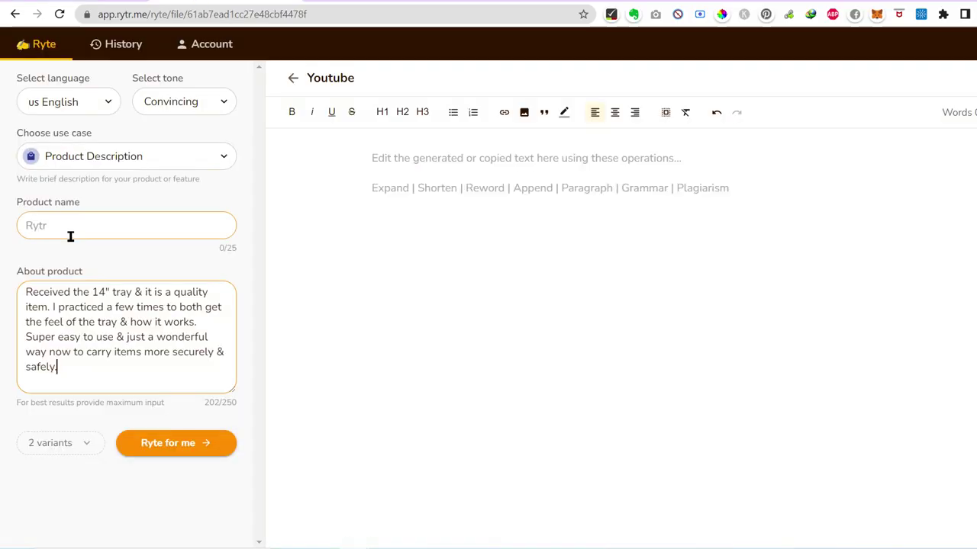
left_click(71, 229)
key("ctrl+v")
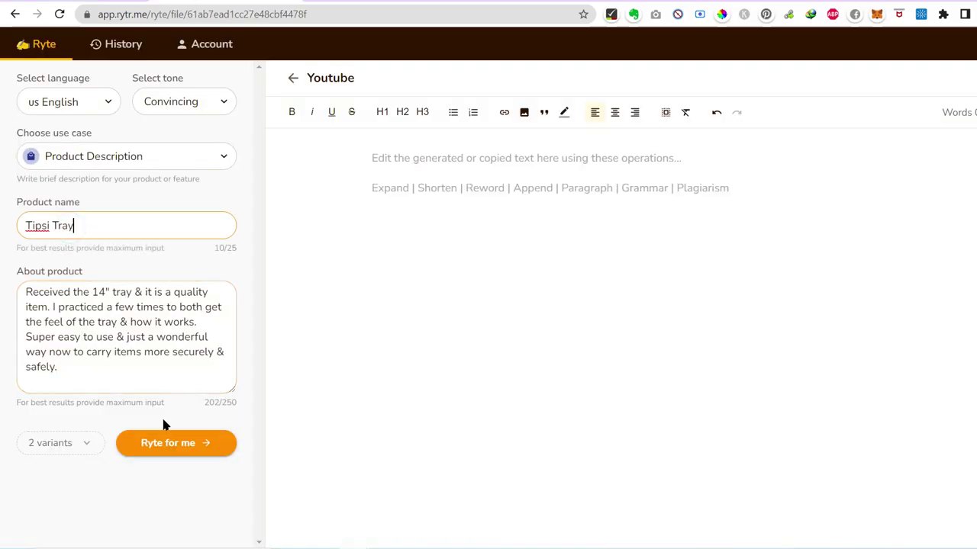
- Set the output to 1 variant and generate the Tipsi Tray product description
left_click(53, 456)
left_click(69, 474)
left_click(157, 450)
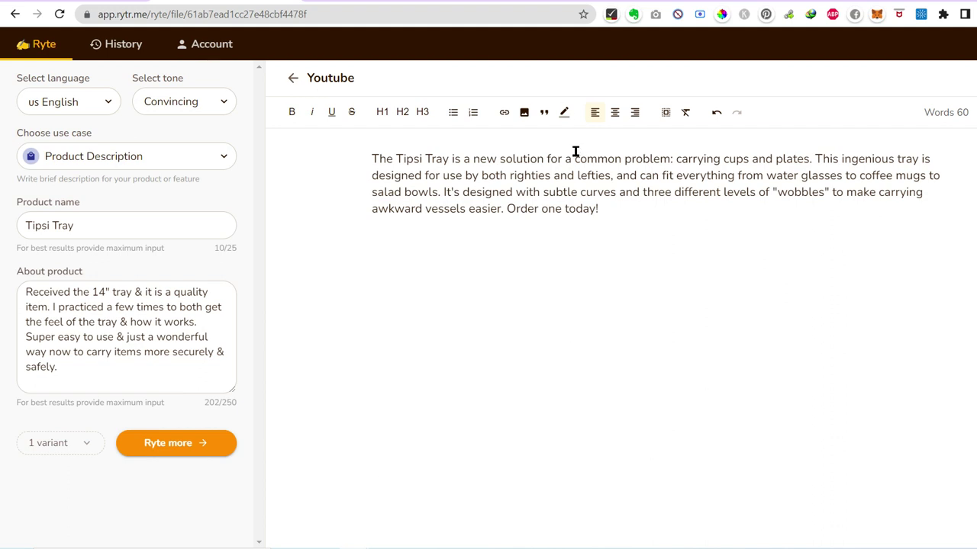
- Read the generated Tipsi Tray description sentence by sentence and compare it with the customer review used as the product details
left_click_drag(379, 158, 812, 161)
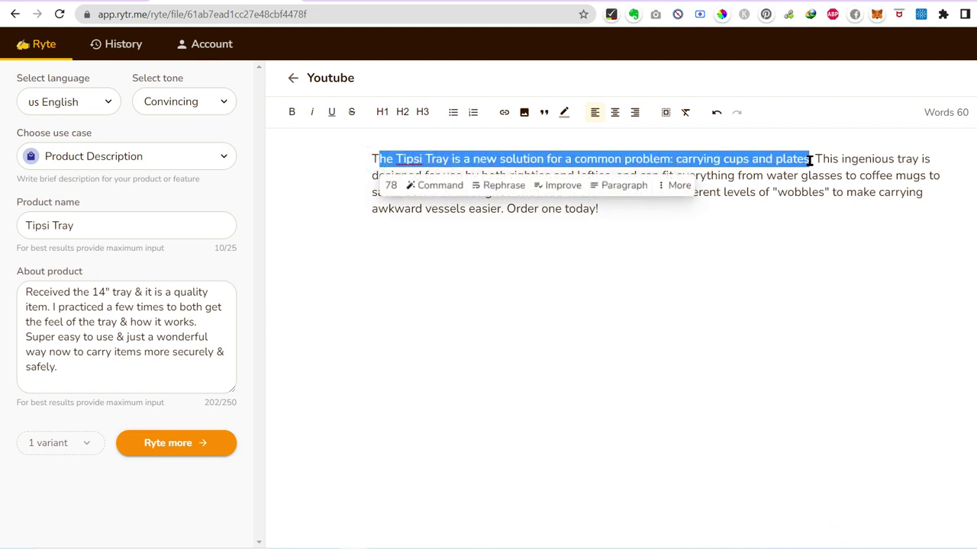
left_click(819, 160)
left_click_drag(819, 160, 717, 178)
left_click(158, 349)
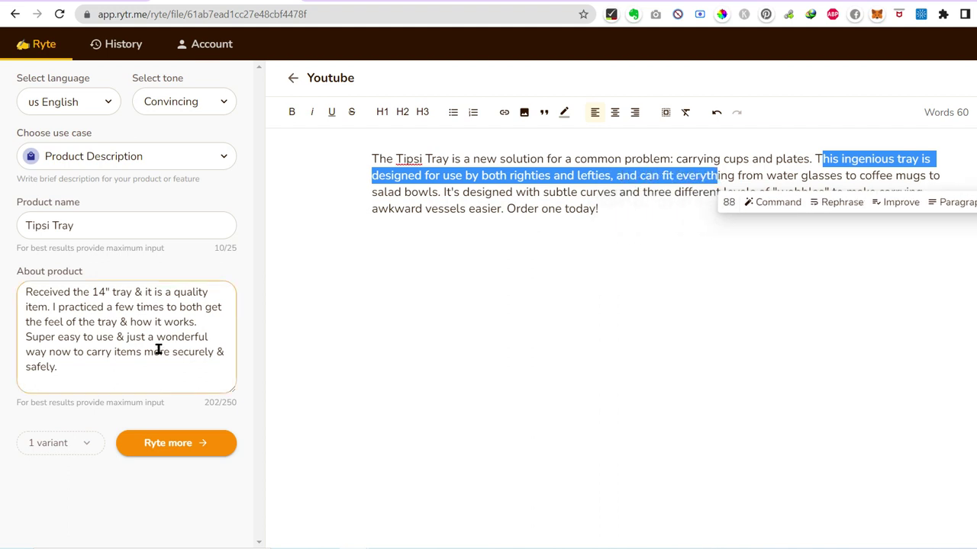
triple_click(132, 374)
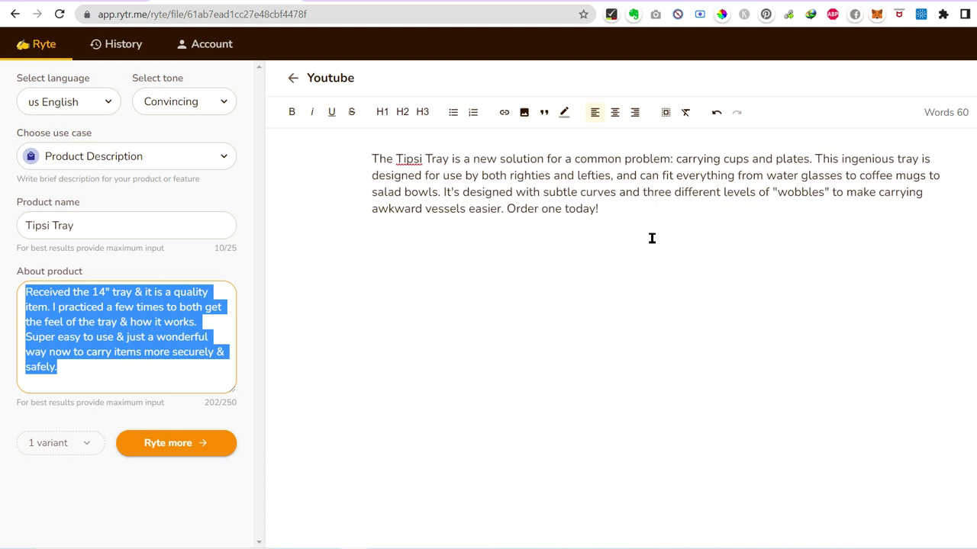
- Delete the closing sentence "Order one today!" from the generated Tipsi Tray description
left_click_drag(638, 211, 507, 211)
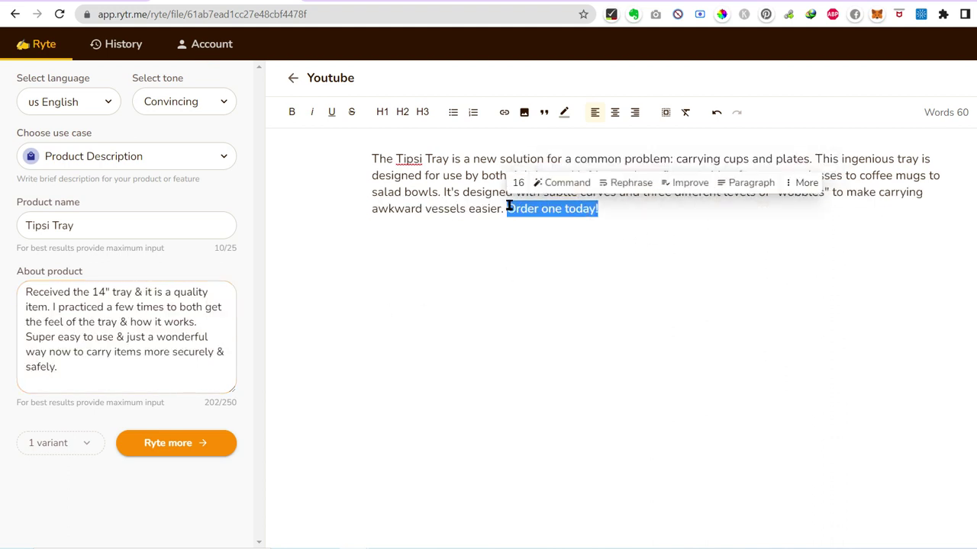
key("BackSpace")
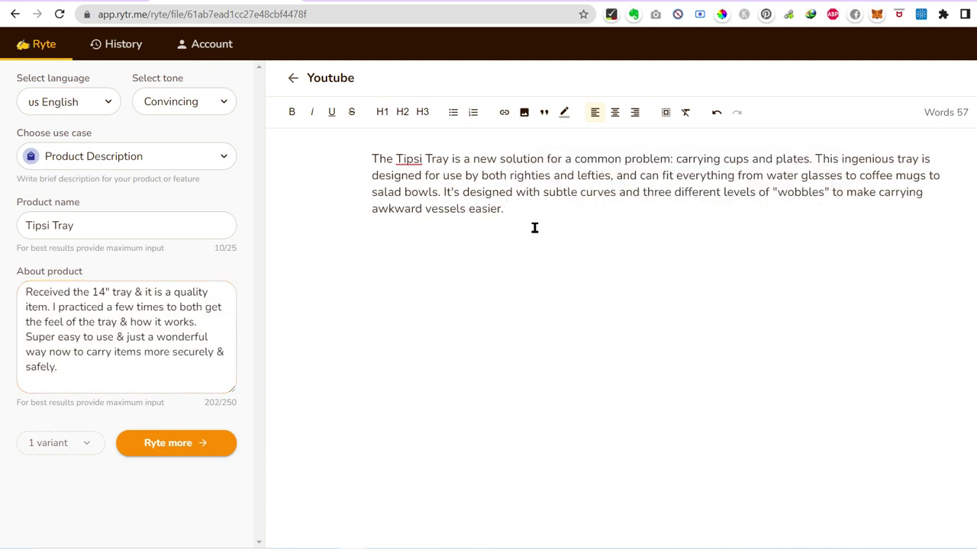
left_click(566, 218)
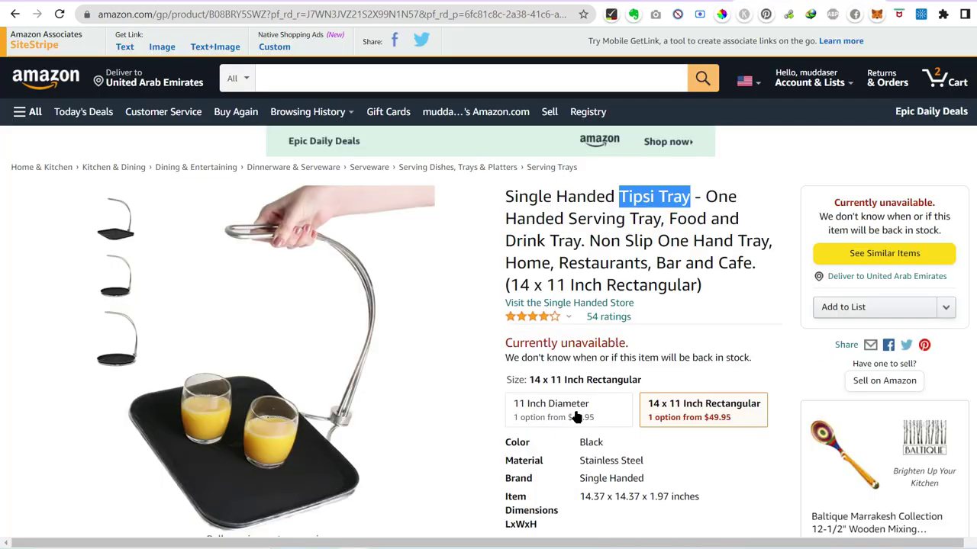
- Copy "CARRY DRINKS WITH A SINGLE HAND" from the Amazon listing's item details and replace Rytr's product details with it
scroll(545, 299, "down", 6)
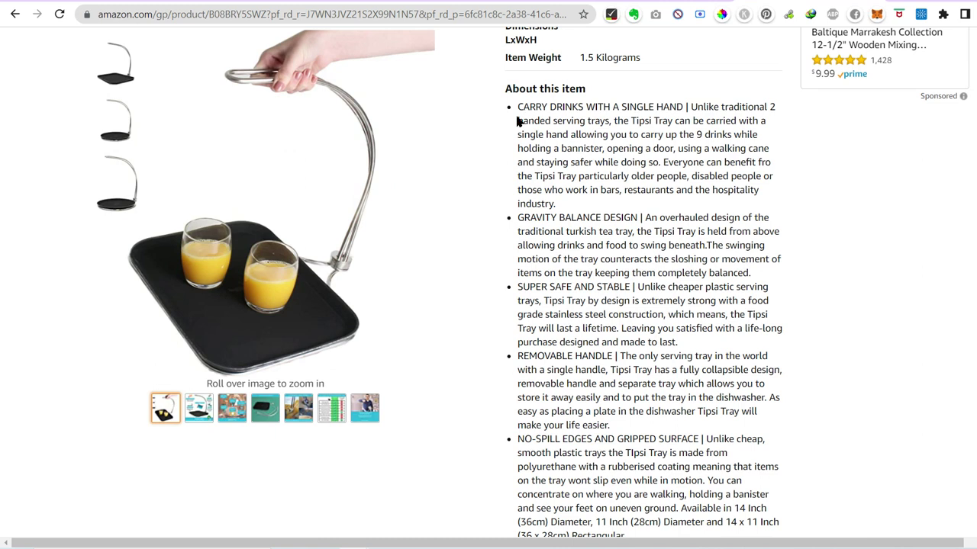
left_click_drag(517, 106, 687, 107)
key("ctrl+c")
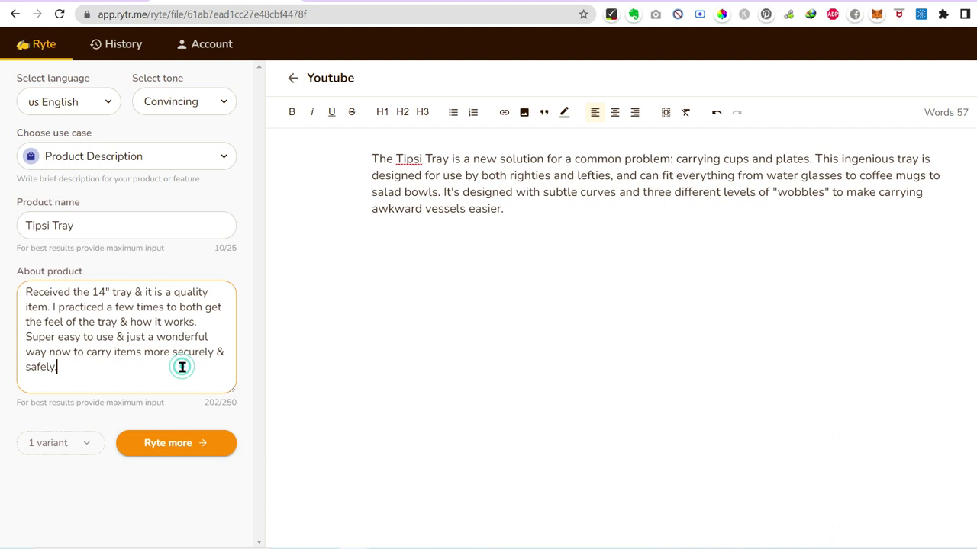
key("ctrl+a")
key("BackSpace")
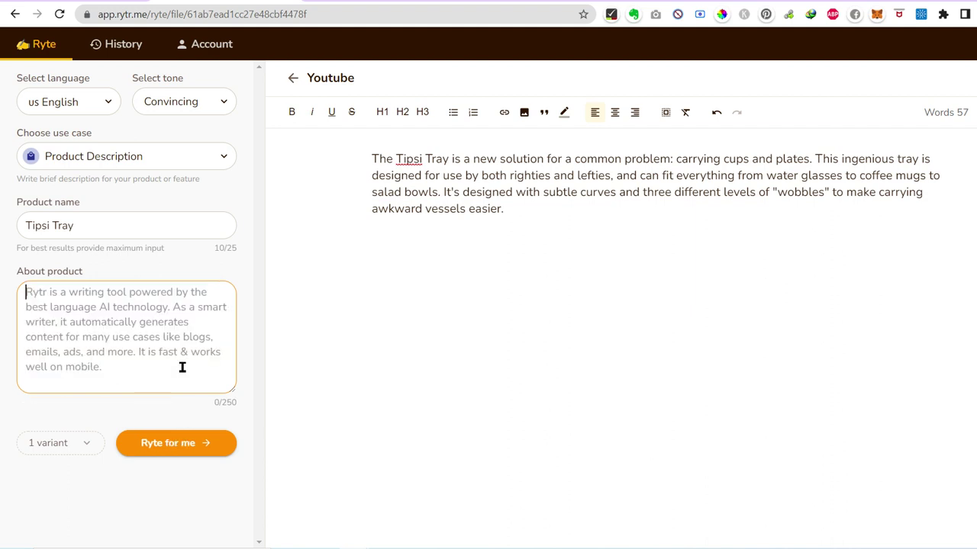
key("ctrl+v")
type(".")
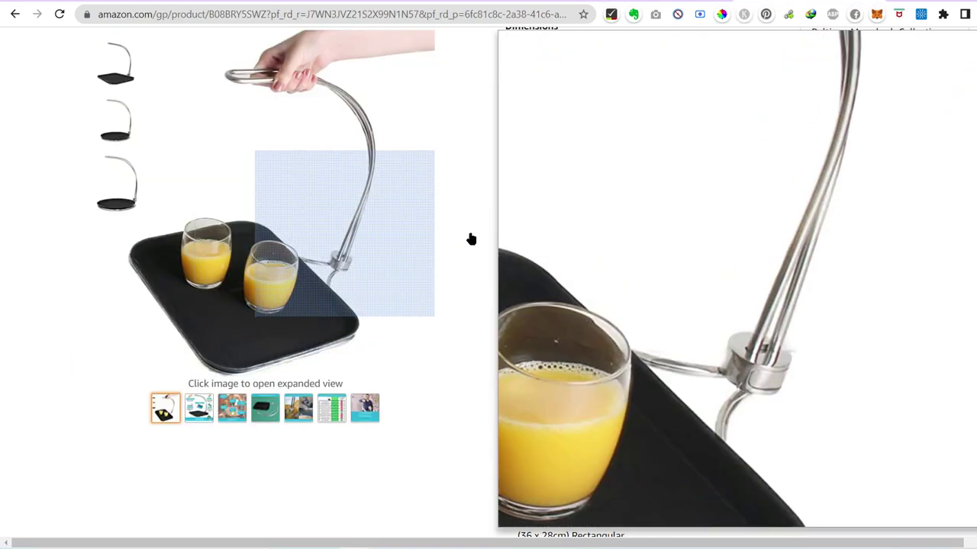
- Copy "GRAVITY BALANCE DESIGN" from the Amazon feature list and append it to Rytr's product details after a comma
left_click_drag(518, 218, 637, 218)
key("ctrl+c")
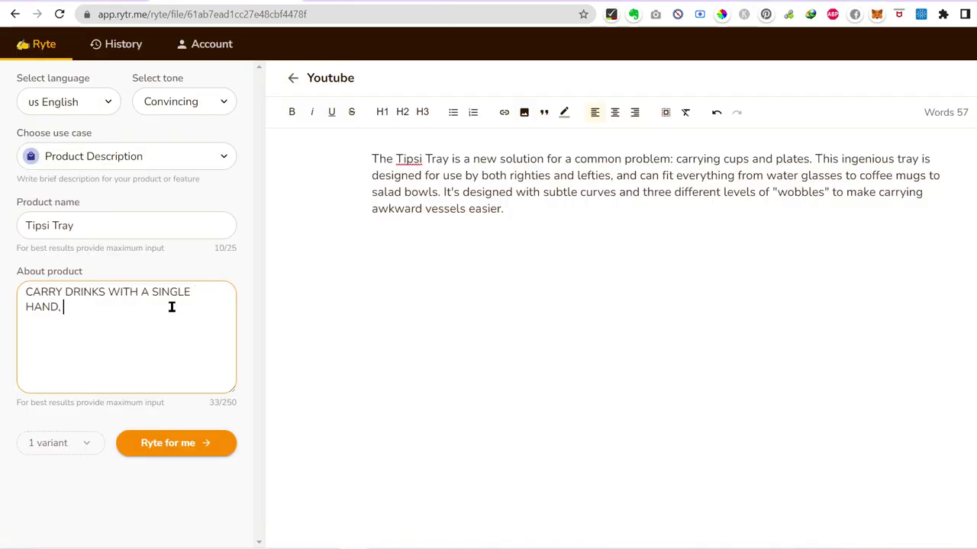
key("BackSpace")
type(",")
key("ctrl+v")
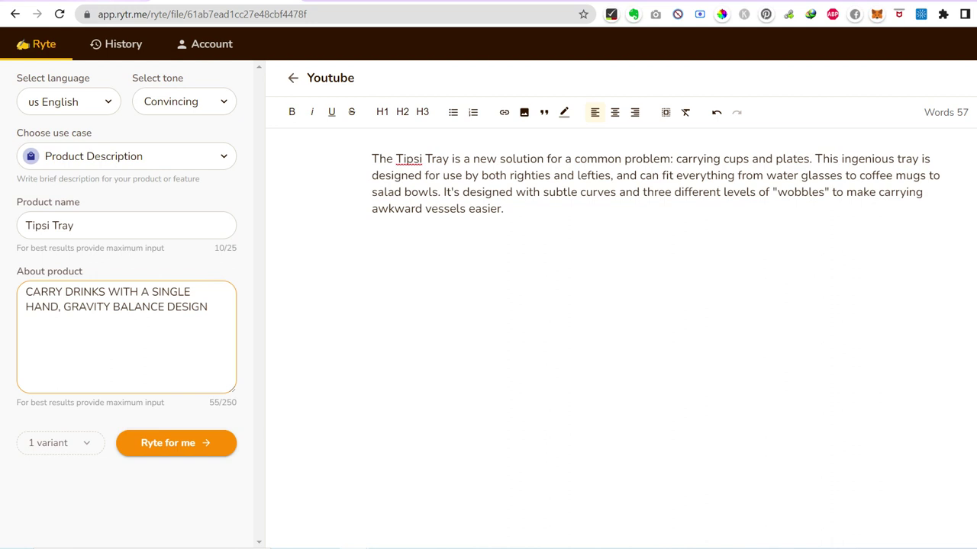
- Copy "SUPER SAFE AND STABLE" from the Amazon feature list and append it, comma-separated, to Rytr's product details
left_click(142, 2)
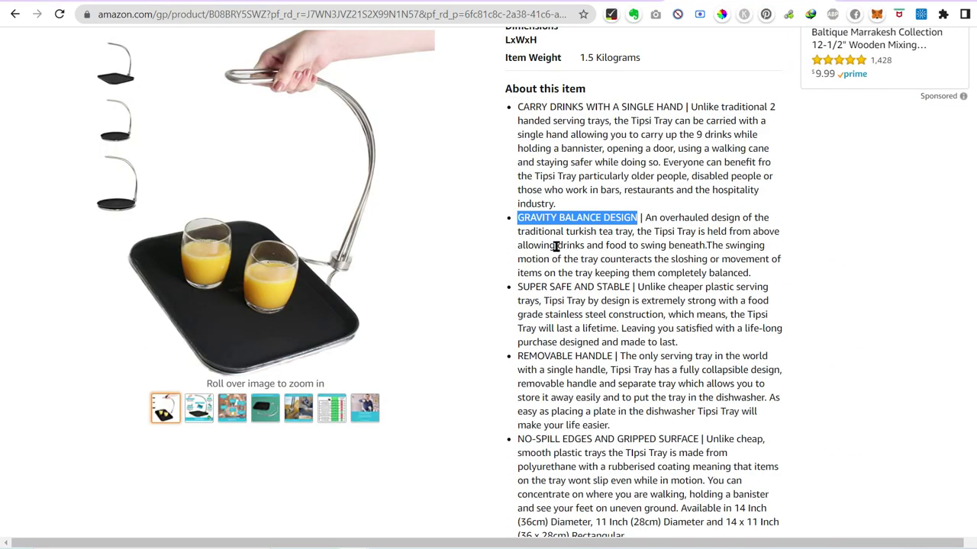
left_click_drag(518, 286, 633, 287)
key("ctrl+c")
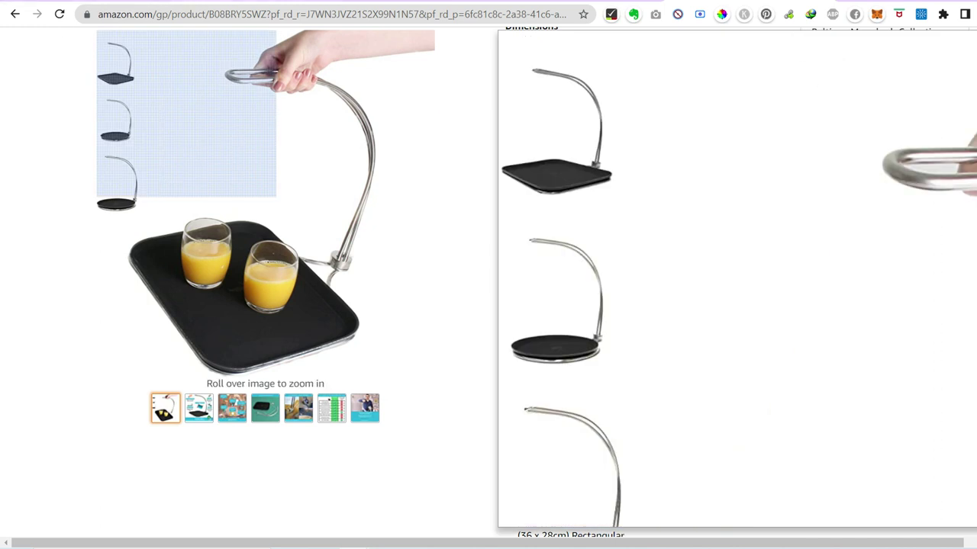
key("ctrl+Tab")
type(",")
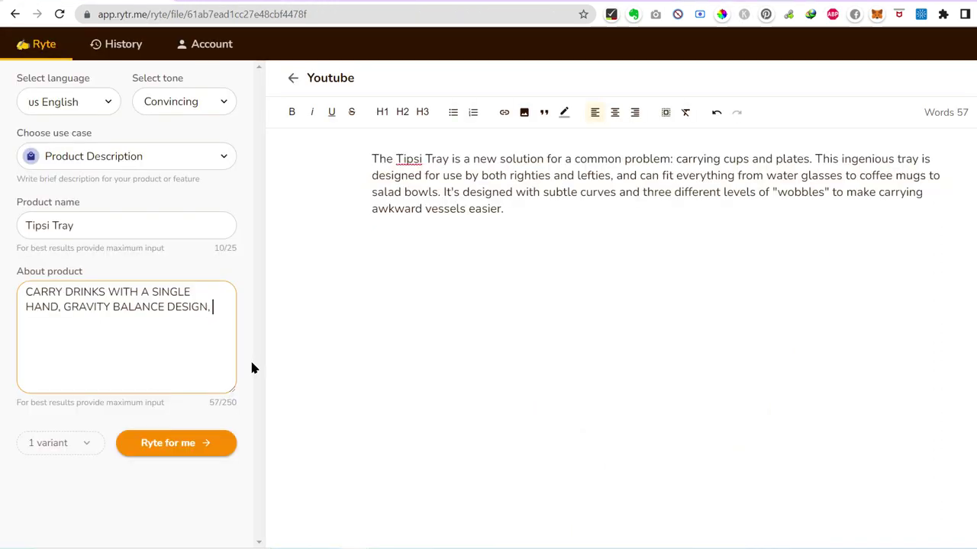
key("ctrl+v")
- Copy "REMOVABLE HANDLE" from the Amazon feature list and append it, comma-separated, to Rytr's product details
key("ctrl+shift+Tab")
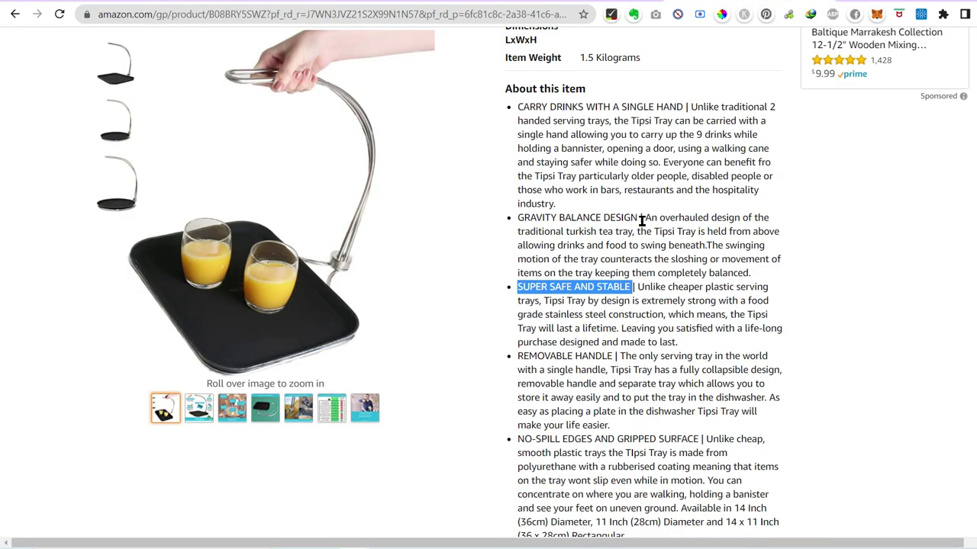
left_click_drag(523, 355, 613, 361)
key("ctrl+c")
key("ctrl+Tab")
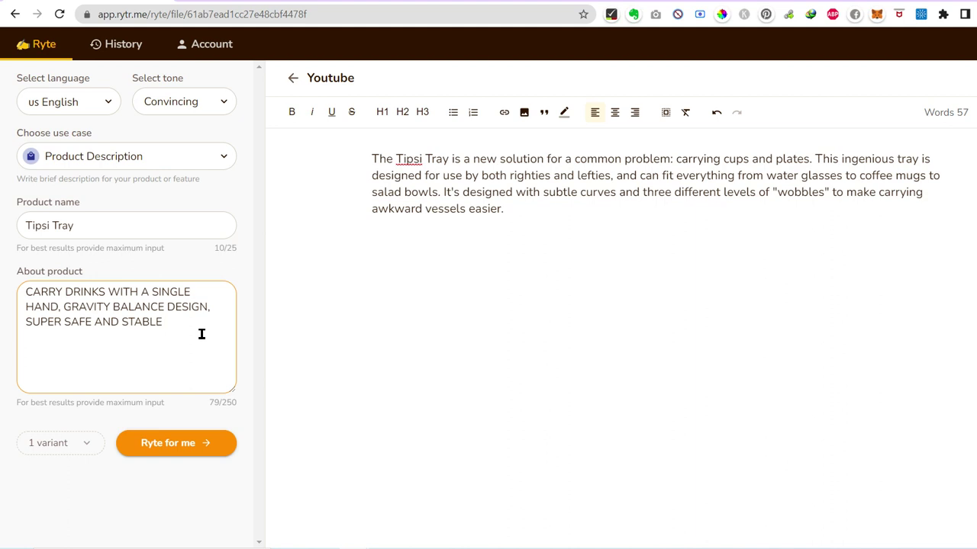
key("ctrl+v")
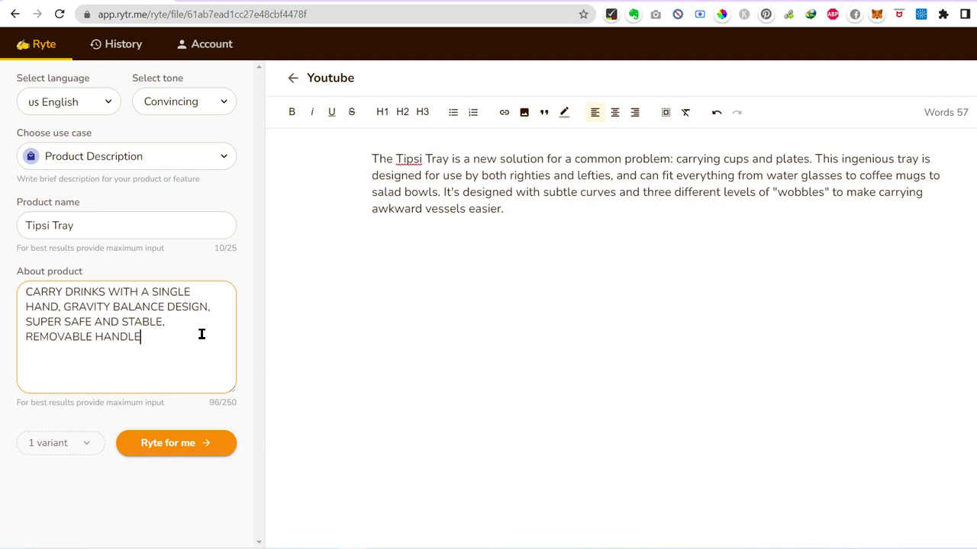
- Copy "NO-SPILL EDGES AND GRIPPED SURFACE" from the Amazon feature list and append it, comma-separated, to Rytr's product details
key("ctrl+Tab")
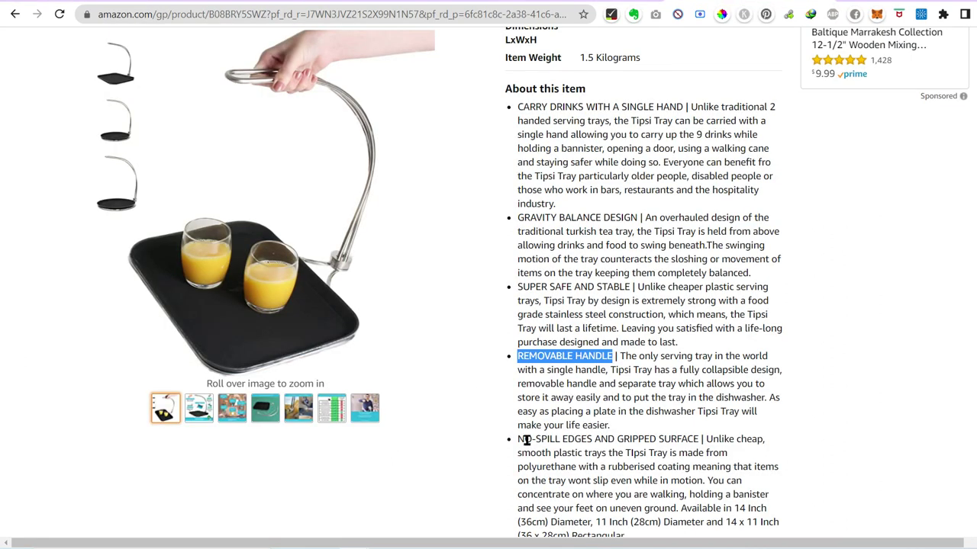
left_click_drag(518, 439, 696, 441)
key("ctrl+c")
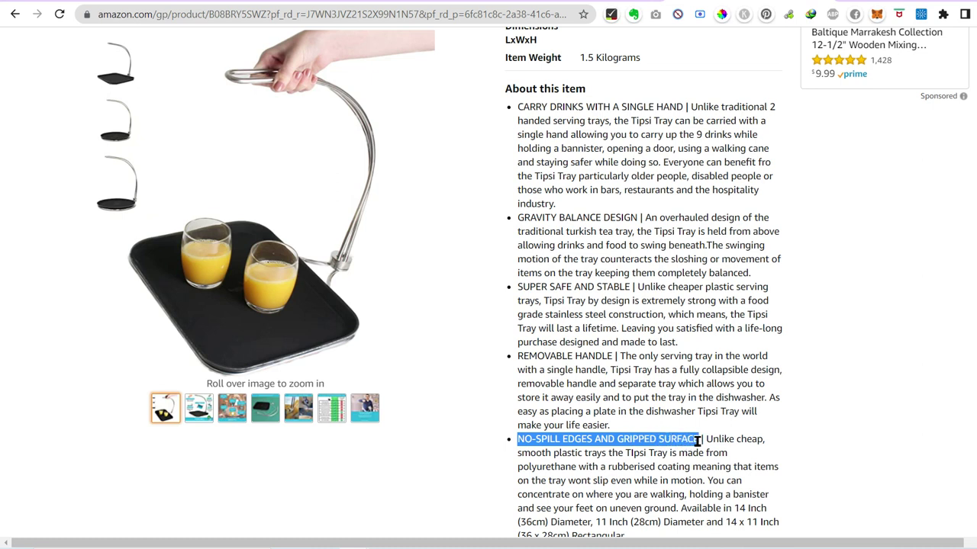
key("ctrl+Tab")
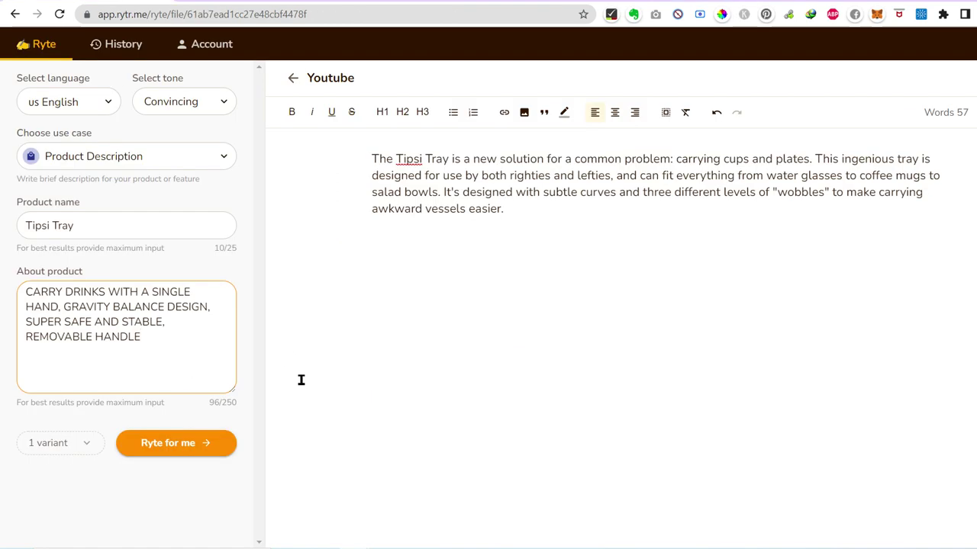
key("ctrl+v")
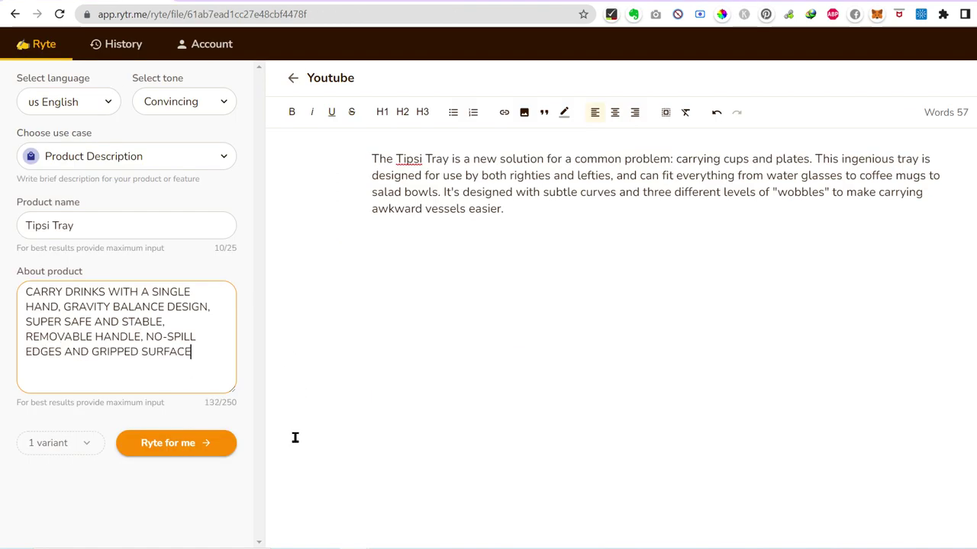
- Clear the previous description from the document and generate a new one from the listed product features
left_click(621, 279)
key("ctrl+a")
key("BackSpace")
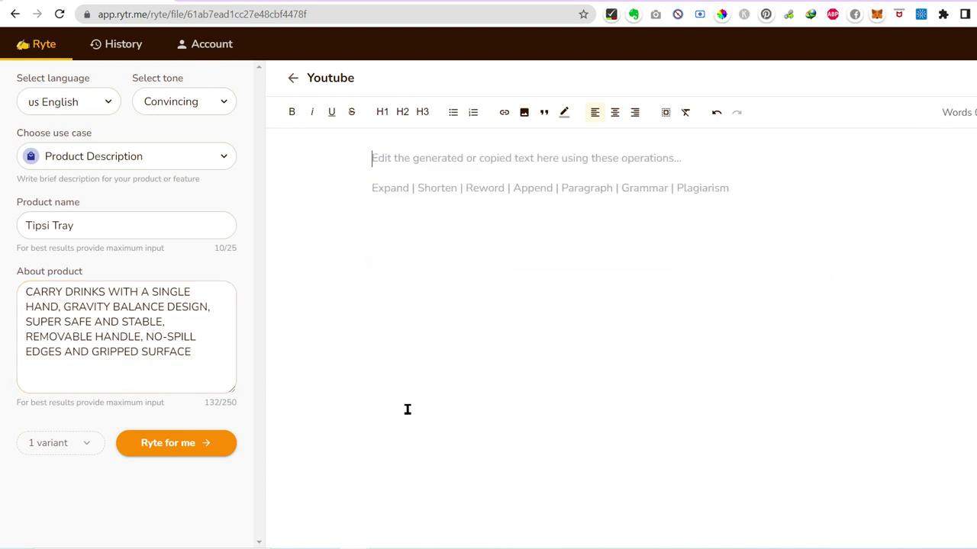
left_click(202, 434)
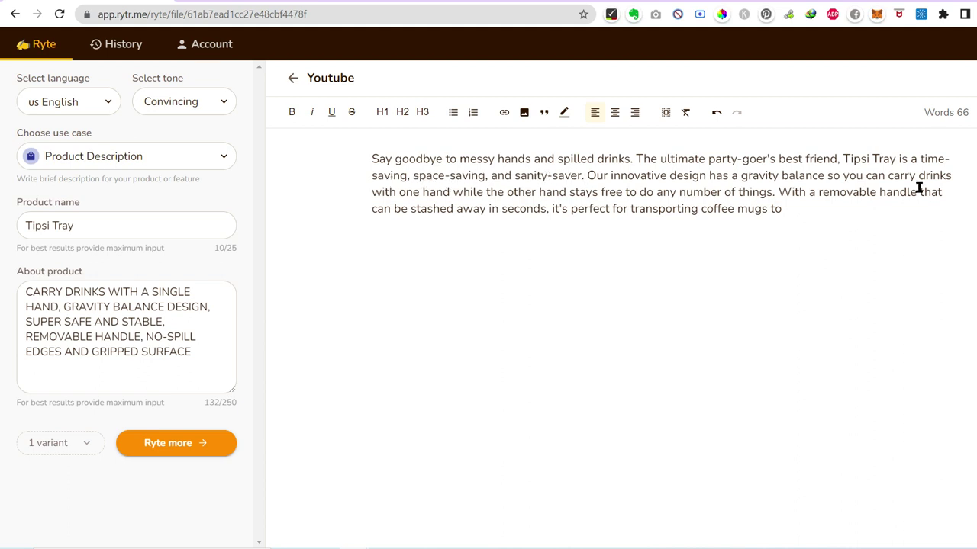
- Review the full text of the new Tipsi Tray description and open the choices for the number of output variants
left_click_drag(861, 211, 343, 125)
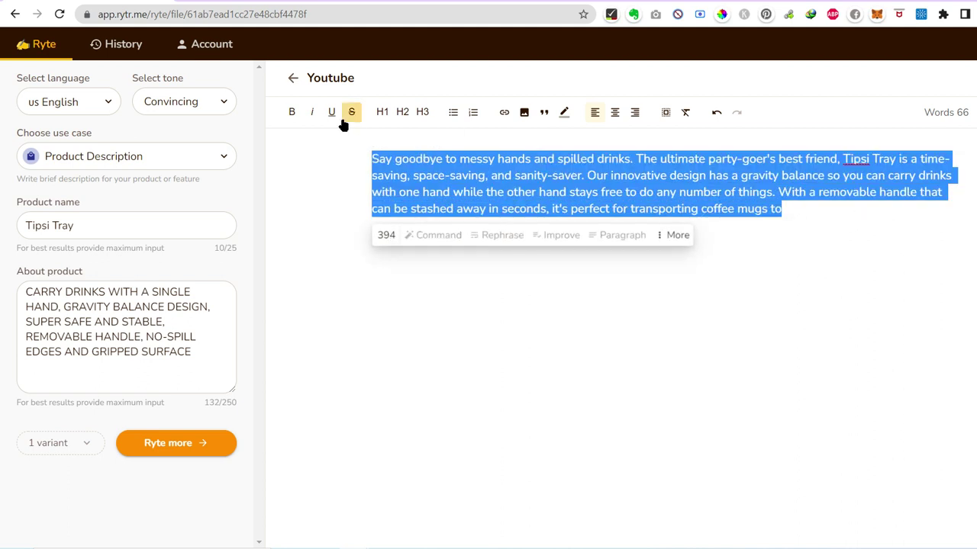
left_click(567, 295)
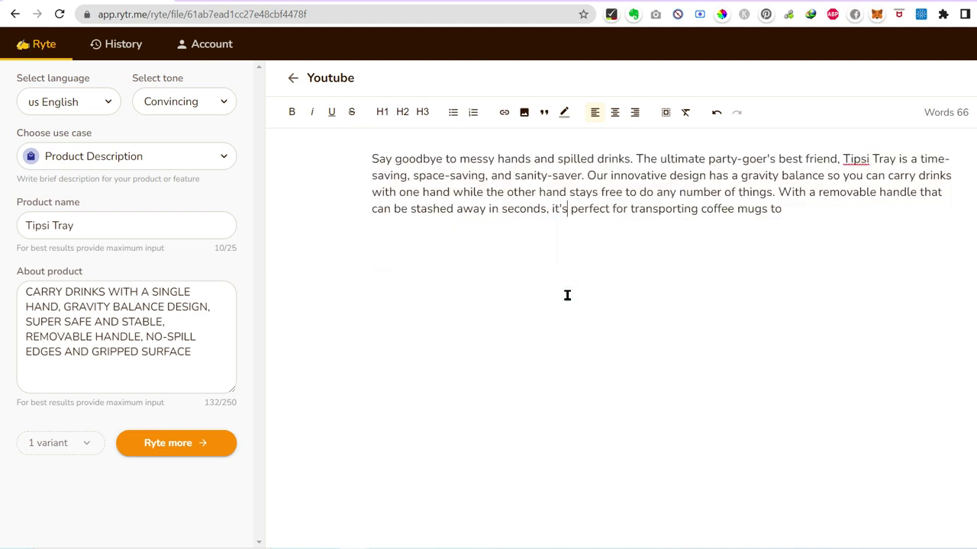
left_click(54, 452)
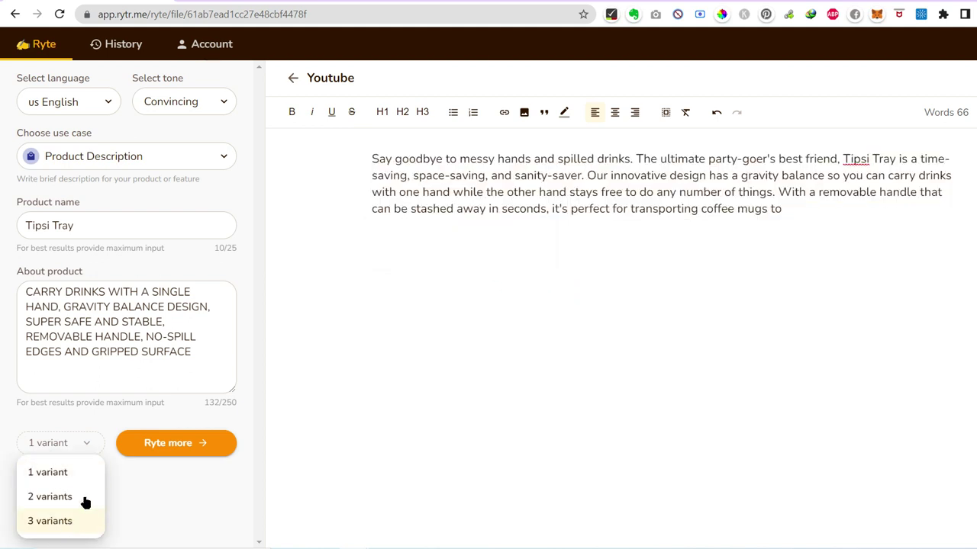